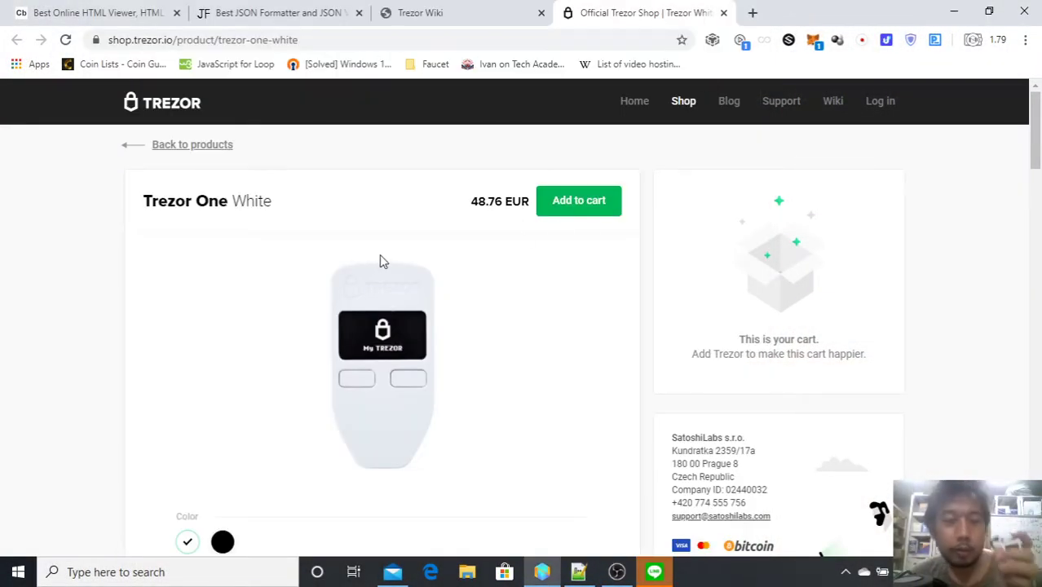
# Highlight the Trezor One White's 48.76 EUR price, look over the product page, then go to Trezor Wiki.
pyautogui.moveTo(472, 204); pyautogui.dragTo(522, 203)
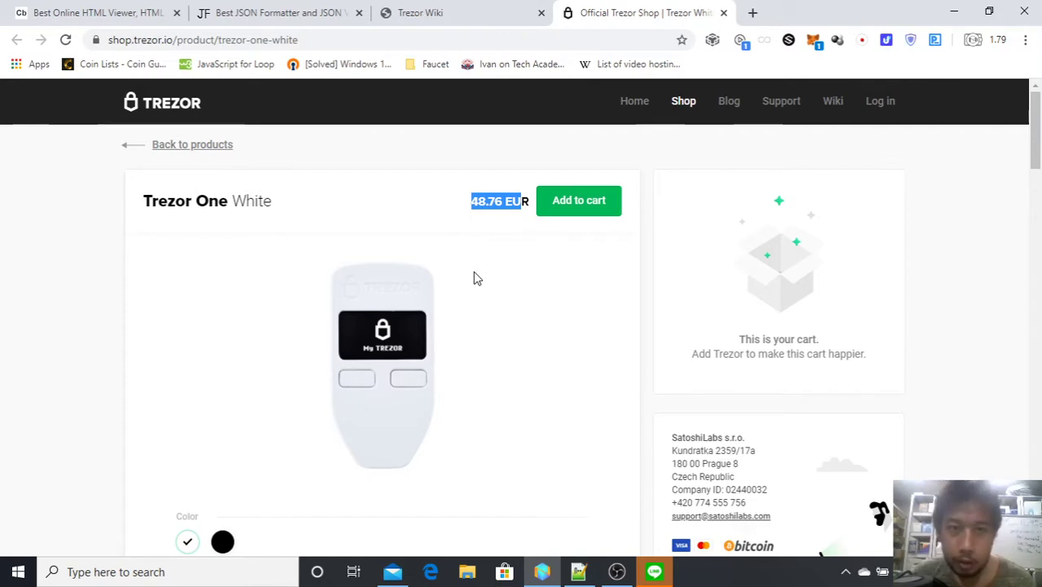
pyautogui.scroll(-1, 477, 279)
pyautogui.scroll(1, 477, 279)
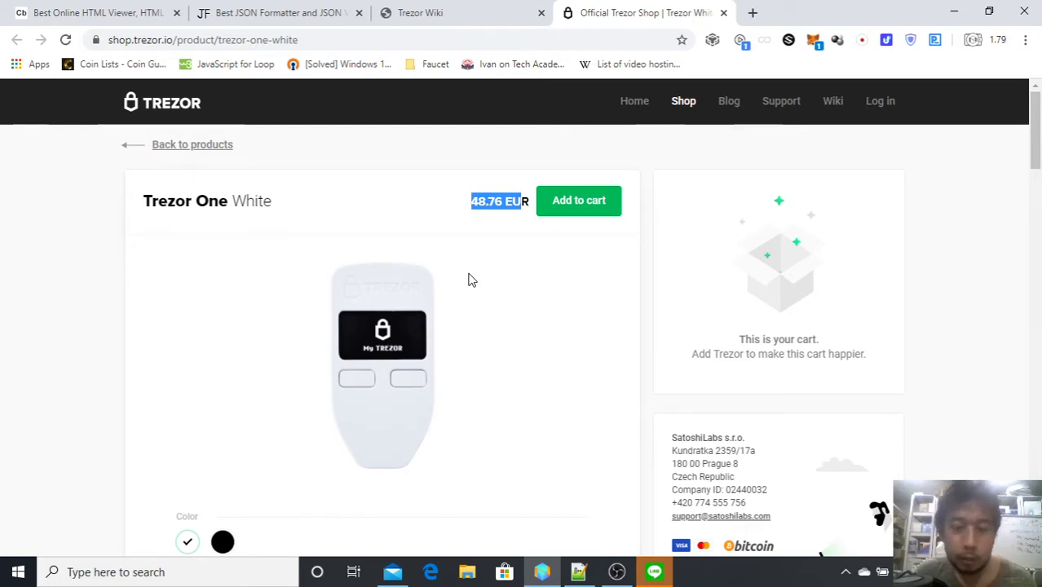
pyautogui.scroll(-4, 469, 280)
pyautogui.scroll(4, 468, 279)
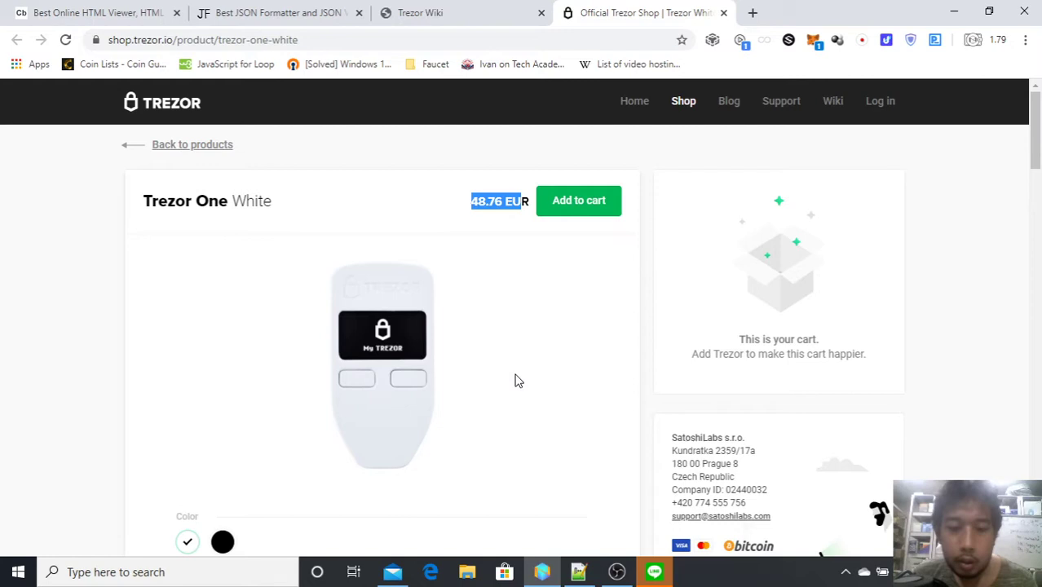
pyautogui.click(454, 12)
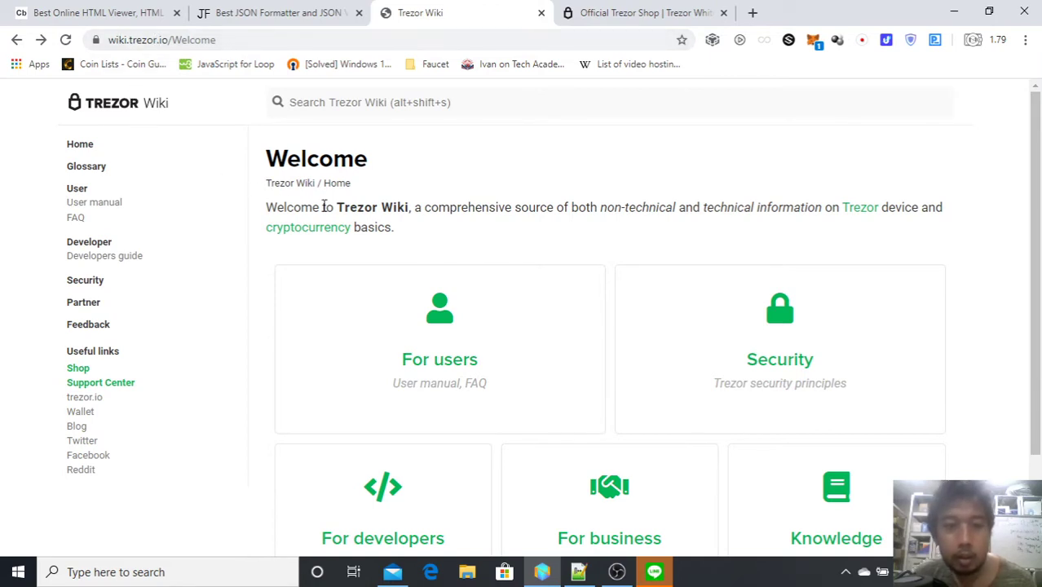
# Go from the Welcome page through 'For users' to the User manual.
pyautogui.scroll(-1, 343, 183)
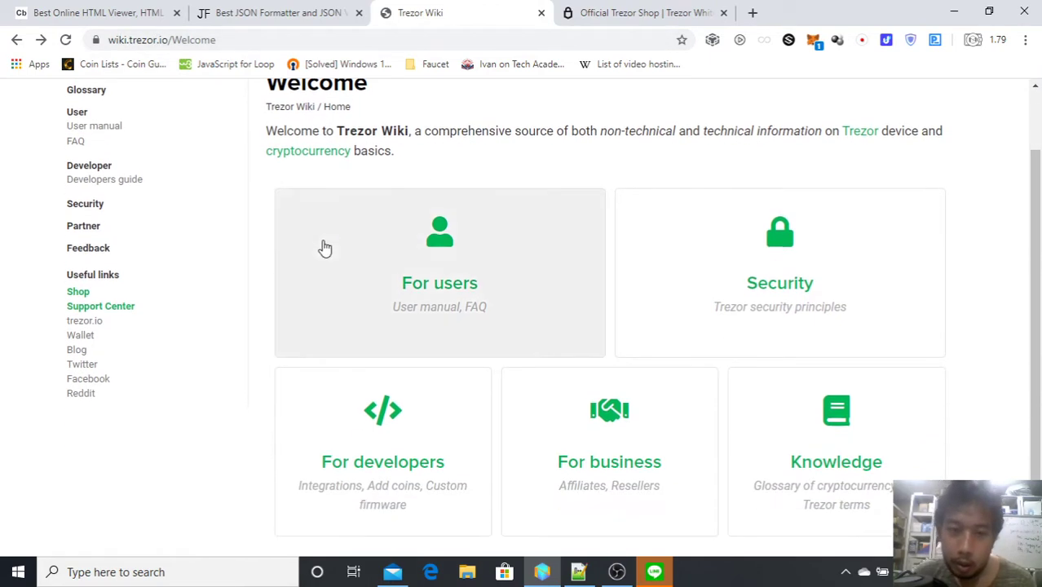
pyautogui.click(449, 290)
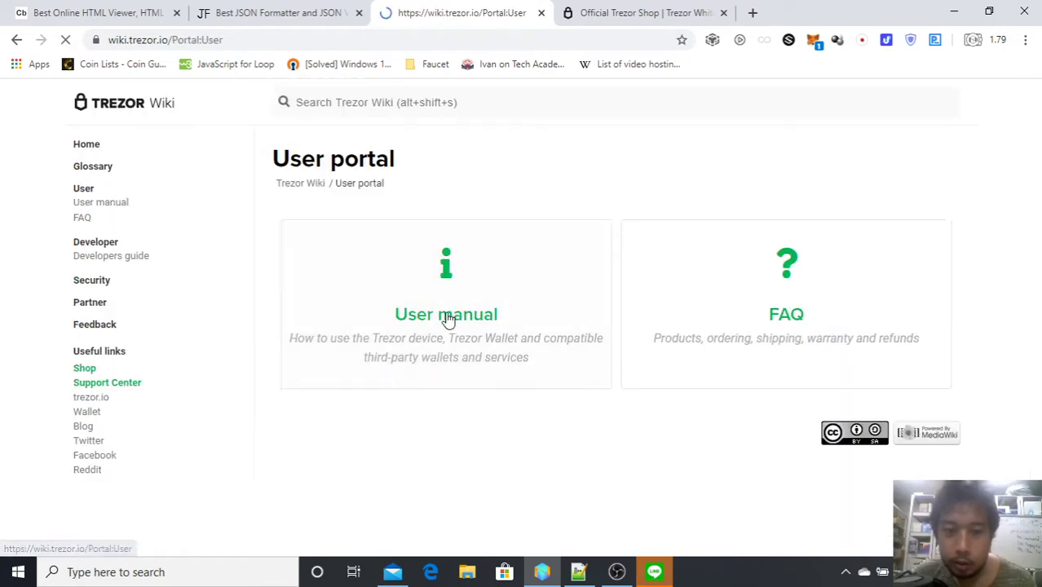
pyautogui.click(448, 327)
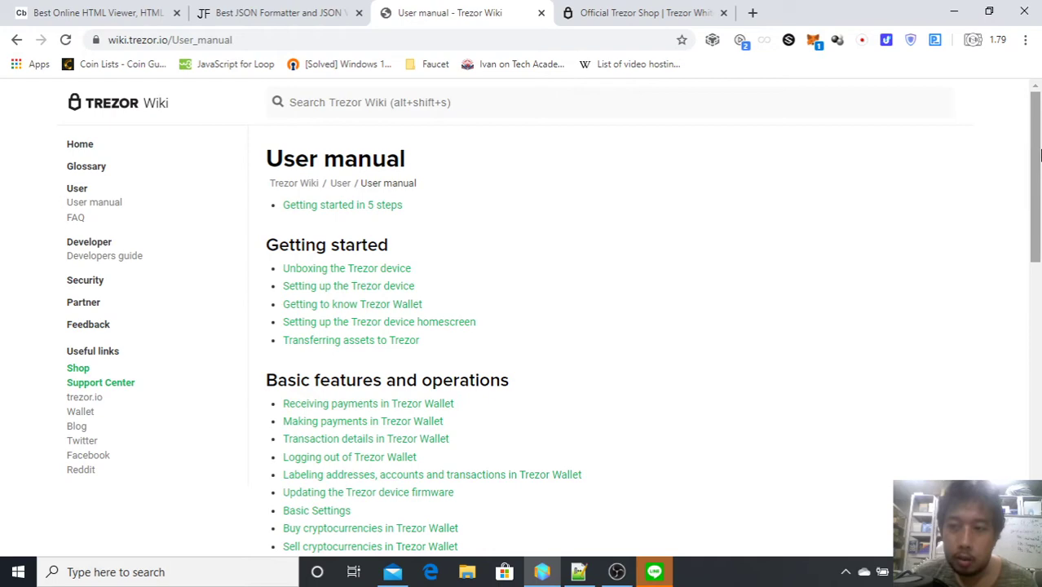
pyautogui.moveTo(1034, 170); pyautogui.dragTo(969, 155)
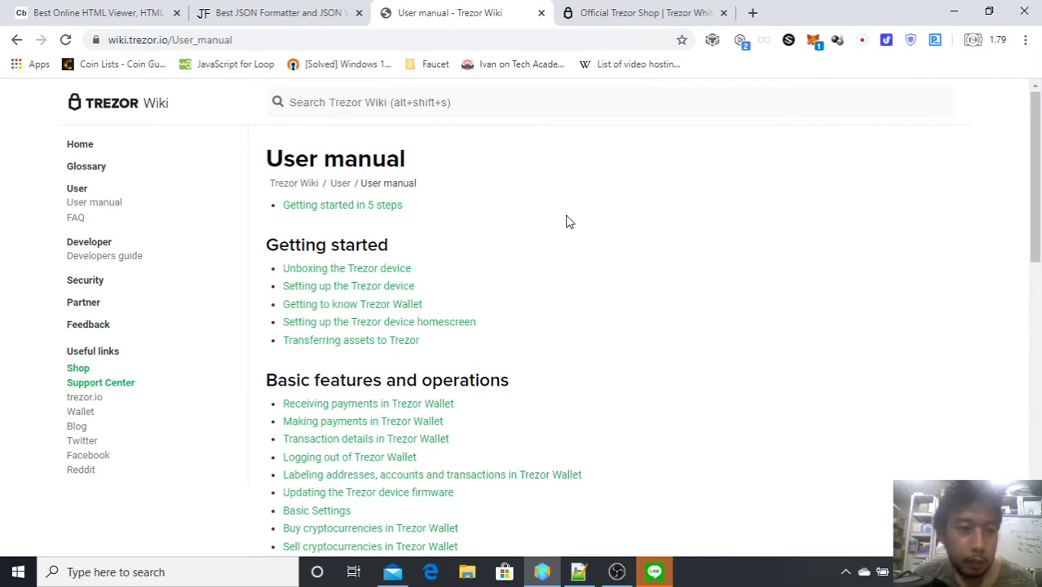
# Open the 'Getting started in 5 steps' article and read through its opening sections.
pyautogui.click(369, 213)
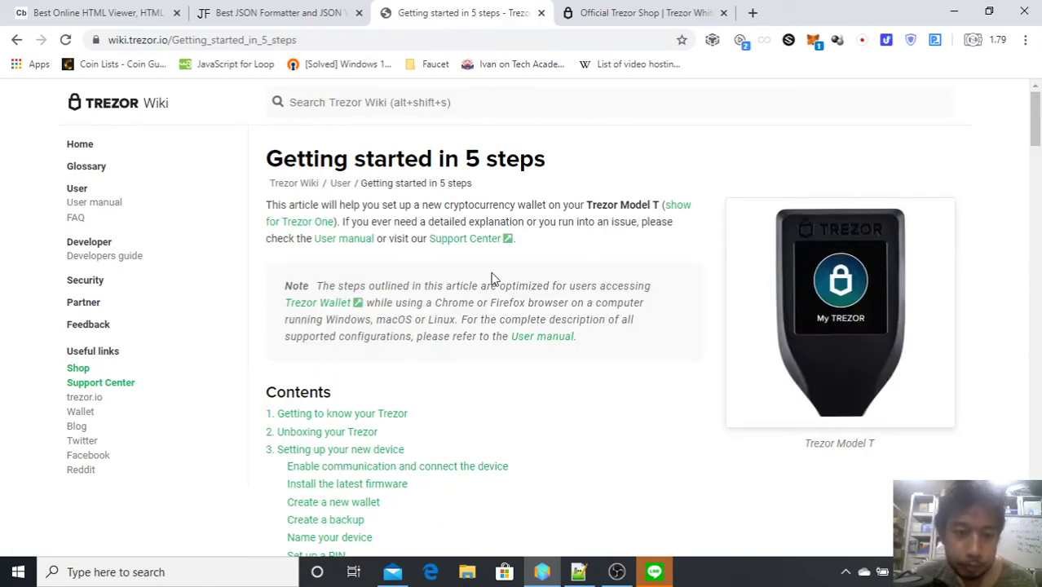
pyautogui.scroll(-1, 494, 279)
pyautogui.scroll(-3, 494, 277)
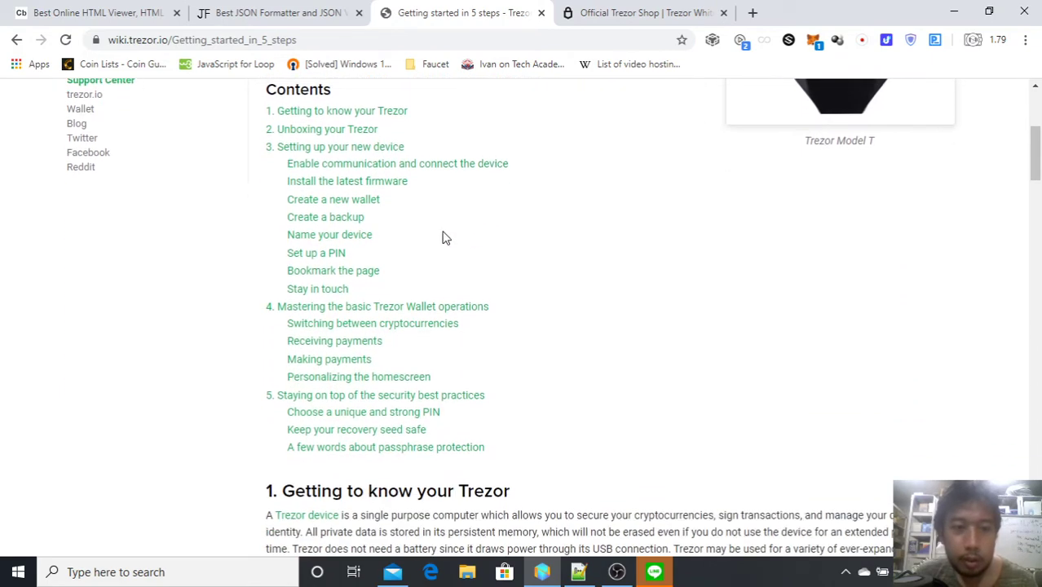
pyautogui.scroll(-3, 1041, 216)
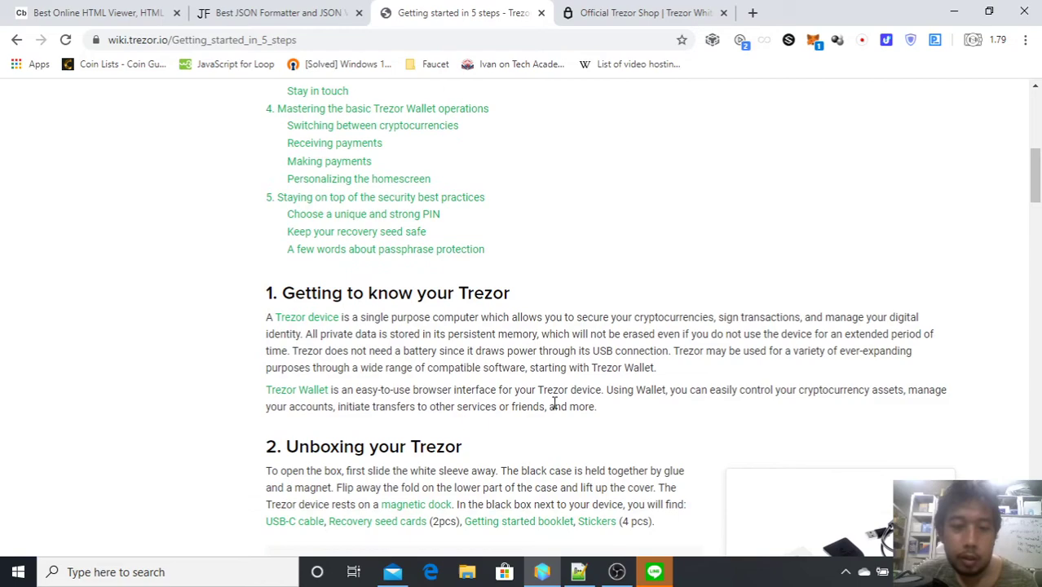
pyautogui.scroll(-3, 555, 403)
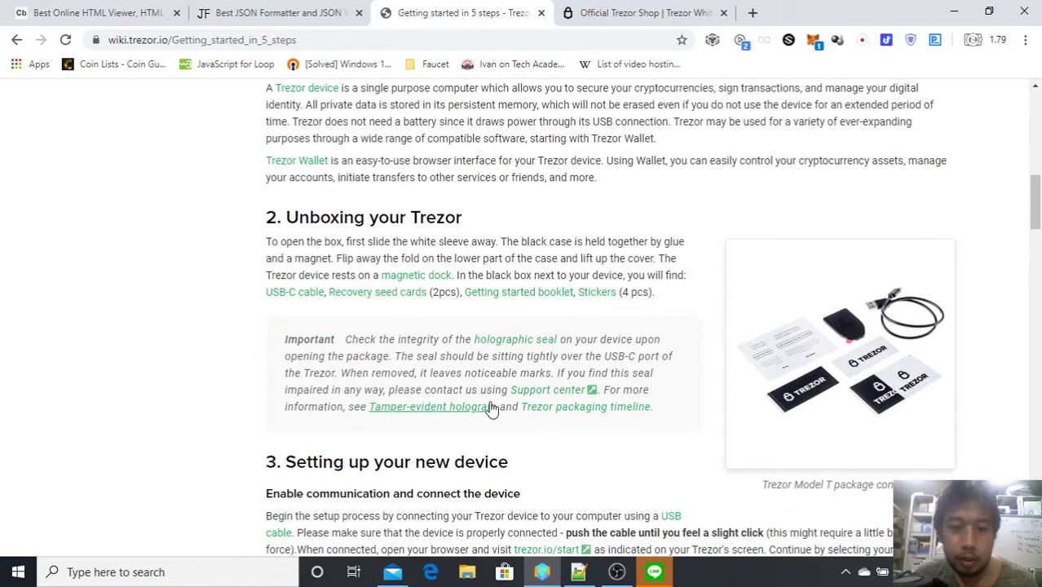
pyautogui.scroll(-3, 564, 432)
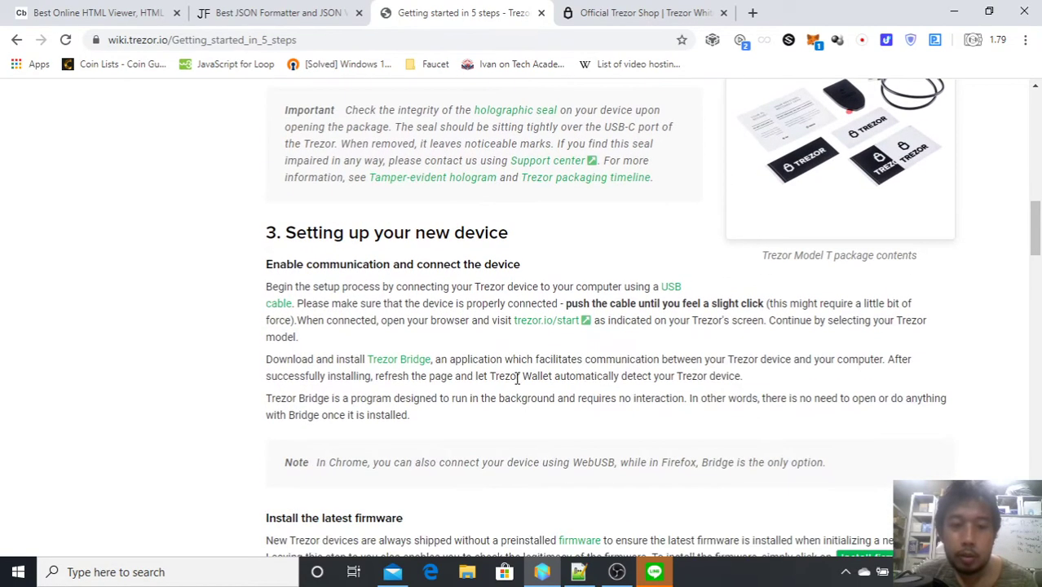
pyautogui.moveTo(1040, 271); pyautogui.dragTo(1037, 169)
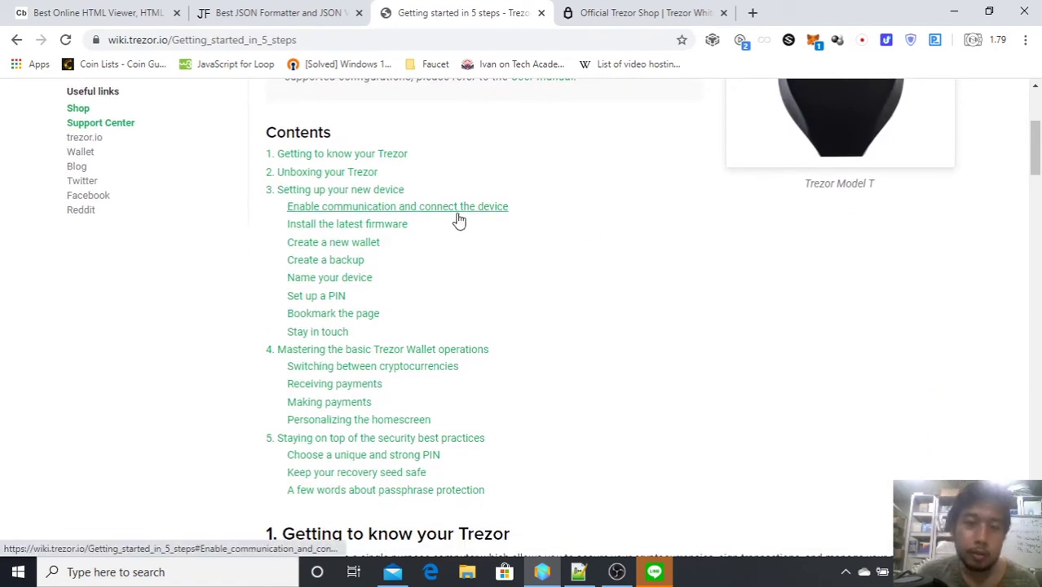
pyautogui.click(617, 576)
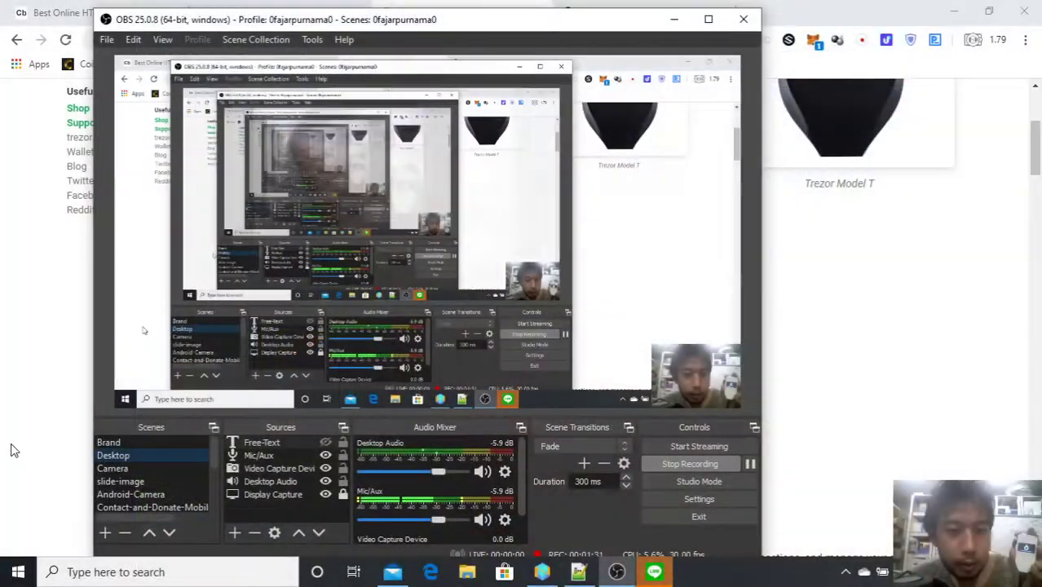
# Read down to section 3 and bring up the link options for trezor.io/start.
pyautogui.scroll(-5, 234, 416)
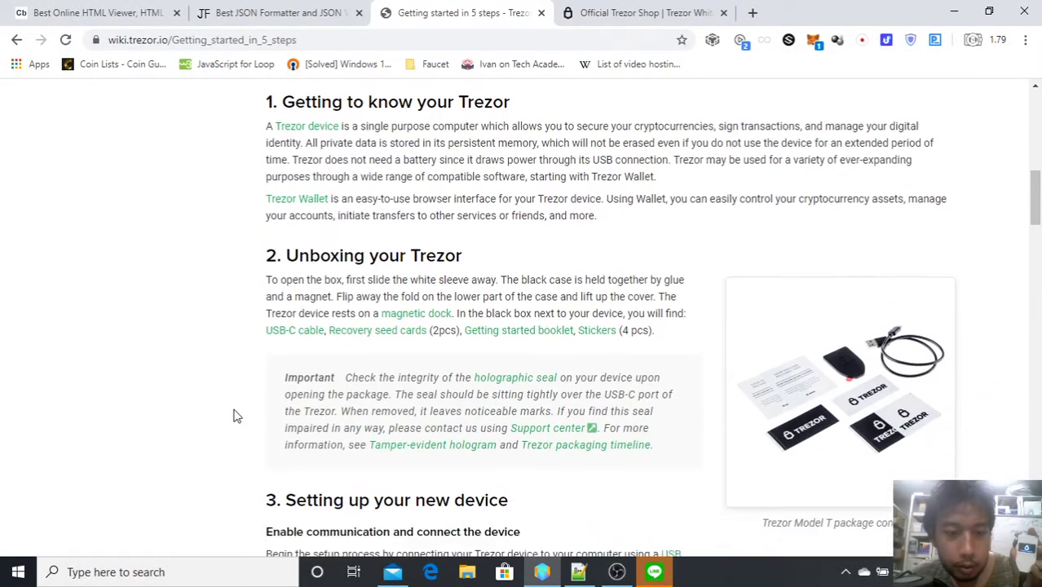
pyautogui.moveTo(260, 323); pyautogui.dragTo(415, 325)
pyautogui.scroll(-2, 422, 336)
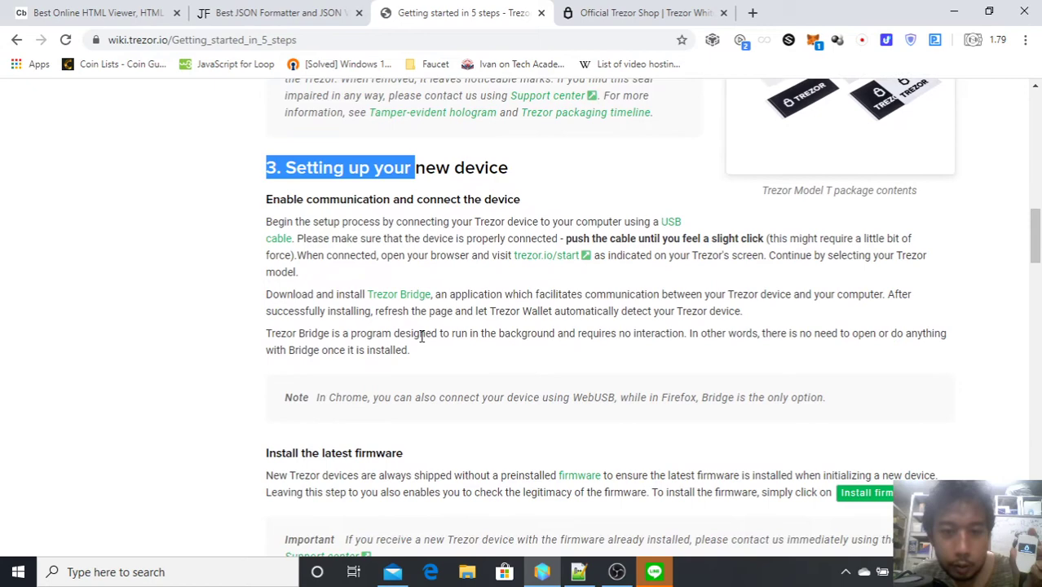
pyautogui.rightClick(537, 259)
# Open trezor.io/start in a new tab and switch to it.
pyautogui.click(588, 268)
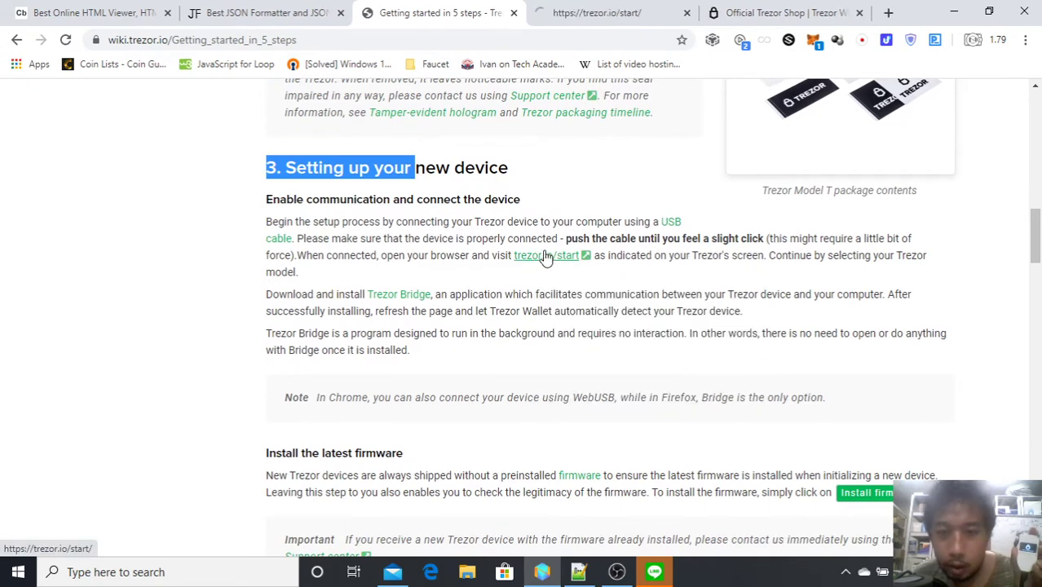
pyautogui.click(595, 12)
pyautogui.scroll(-3, 528, 321)
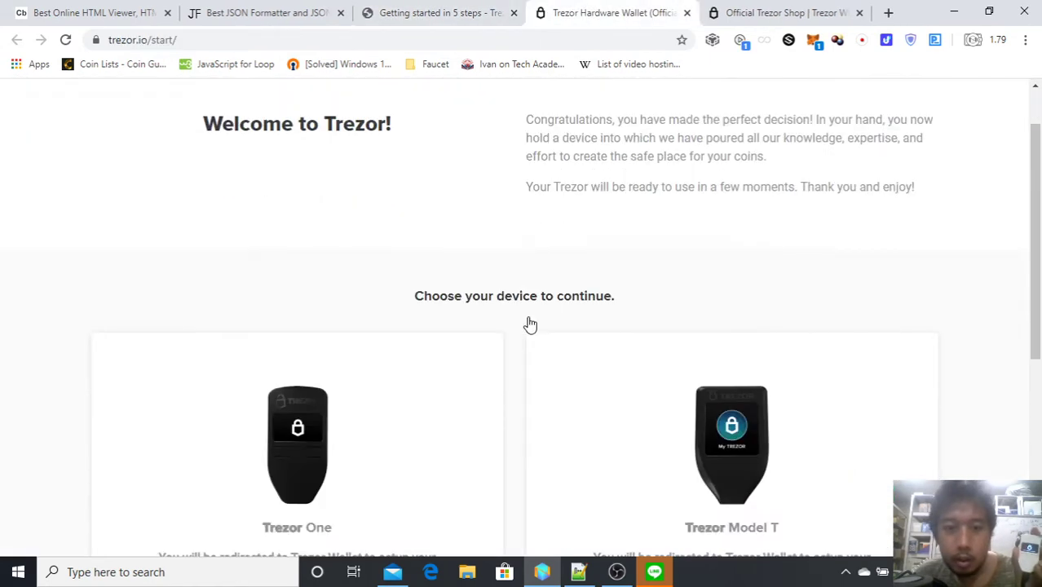
pyautogui.scroll(-2, 484, 343)
# Choose Trezor One, review the hologram-seal notice, and continue to Trezor Wallet.
pyautogui.click(297, 280)
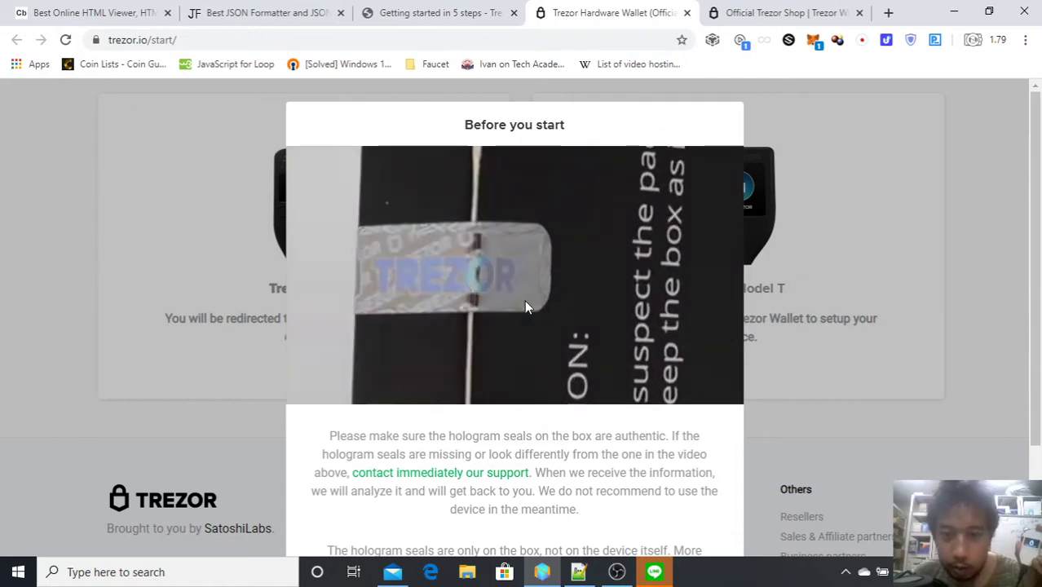
pyautogui.scroll(-1, 526, 290)
pyautogui.scroll(-1, 528, 287)
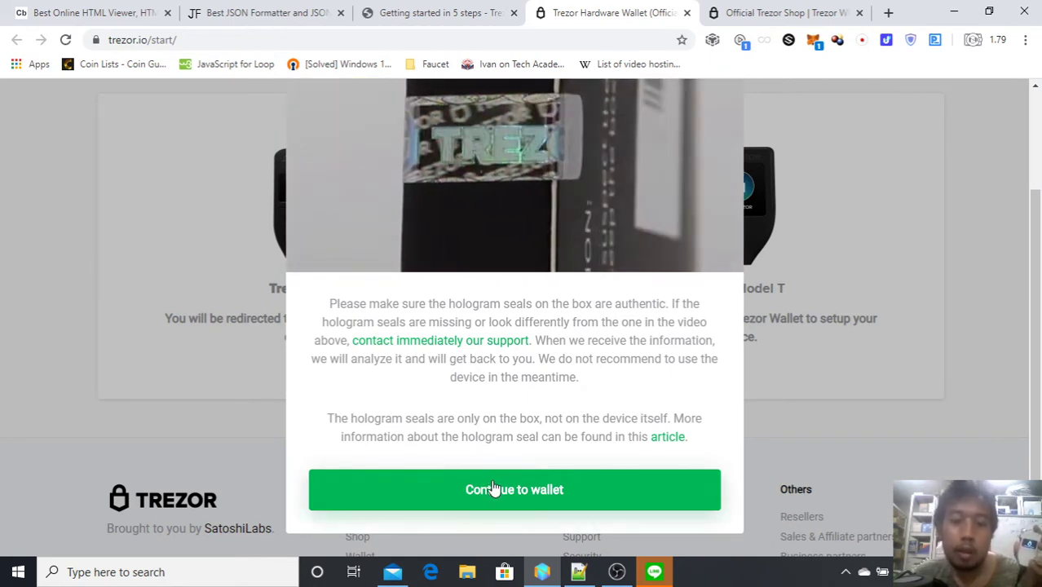
pyautogui.click(493, 489)
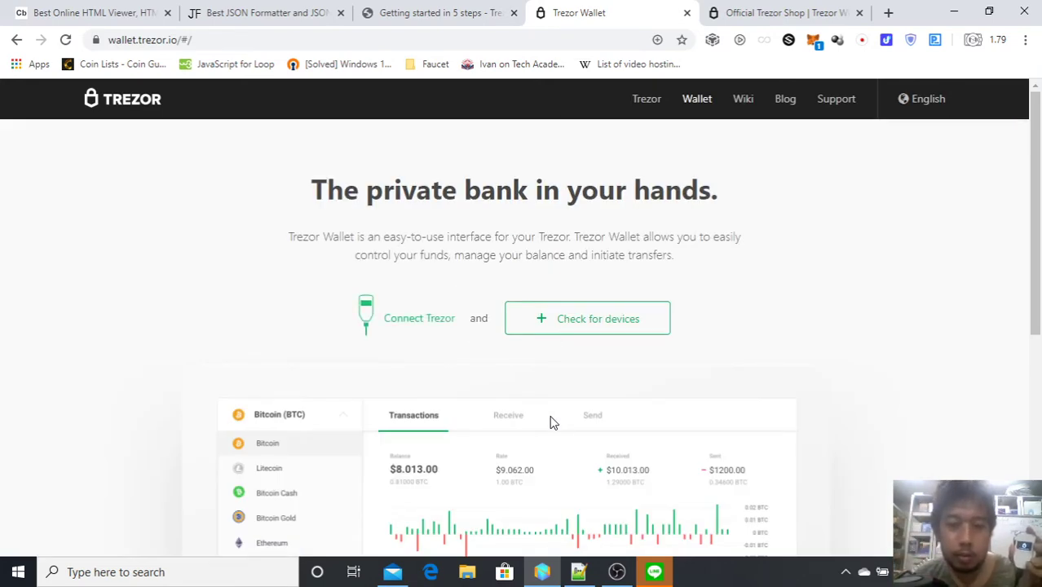
# Check for a connected Trezor device and dismiss the empty device chooser.
pyautogui.scroll(-5, 551, 422)
pyautogui.scroll(5, 552, 412)
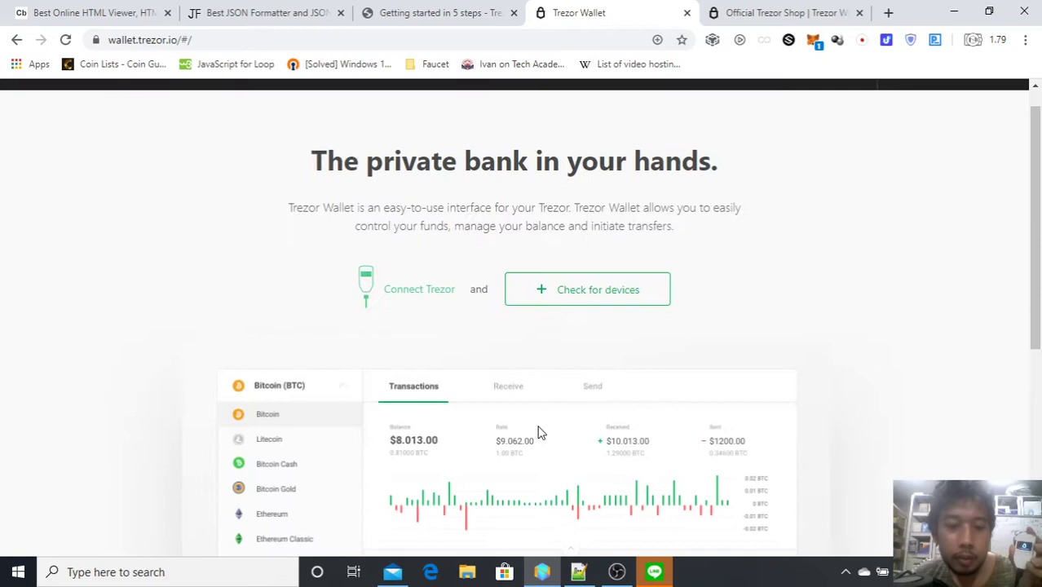
pyautogui.click(549, 291)
pyautogui.click(383, 357)
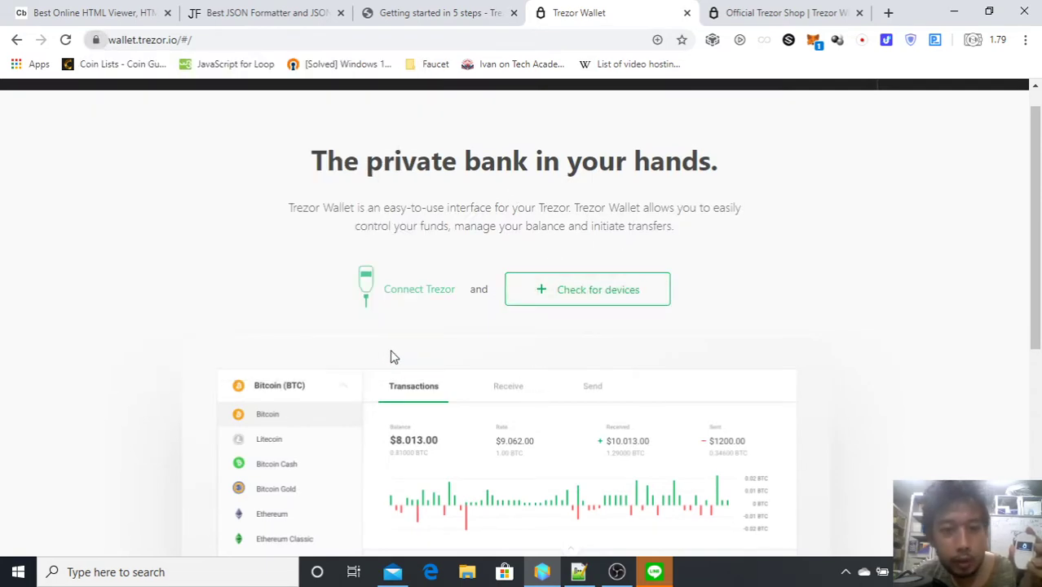
# Open the Trezor Bridge link in a new tab and switch to it.
pyautogui.scroll(-5, 466, 304)
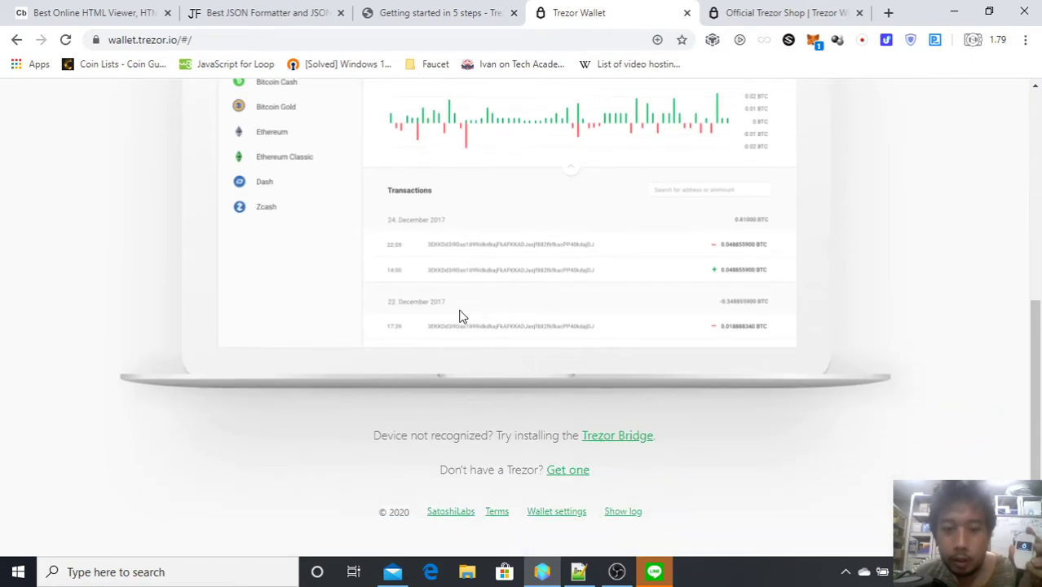
pyautogui.rightClick(599, 441)
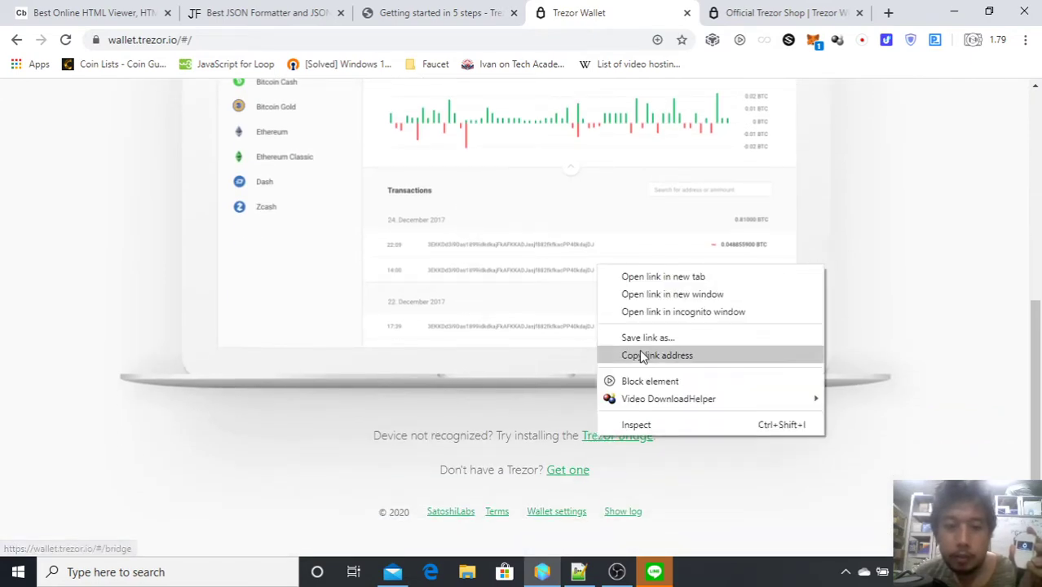
pyautogui.click(657, 277)
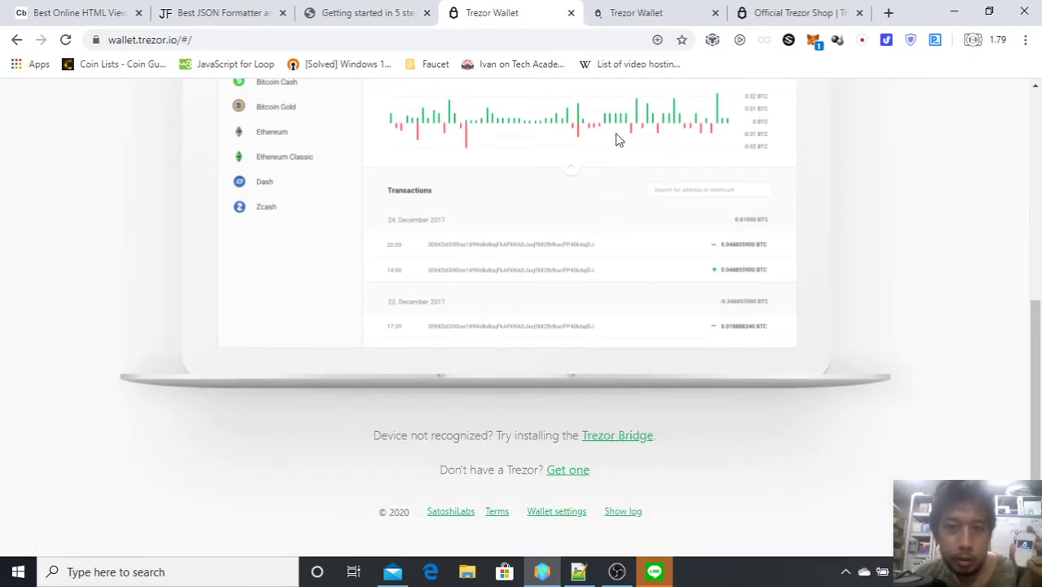
pyautogui.click(636, 12)
# Return to the wiki guide, highlight the WebUSB remark in its note, then show the Bridge page.
pyautogui.click(329, 8)
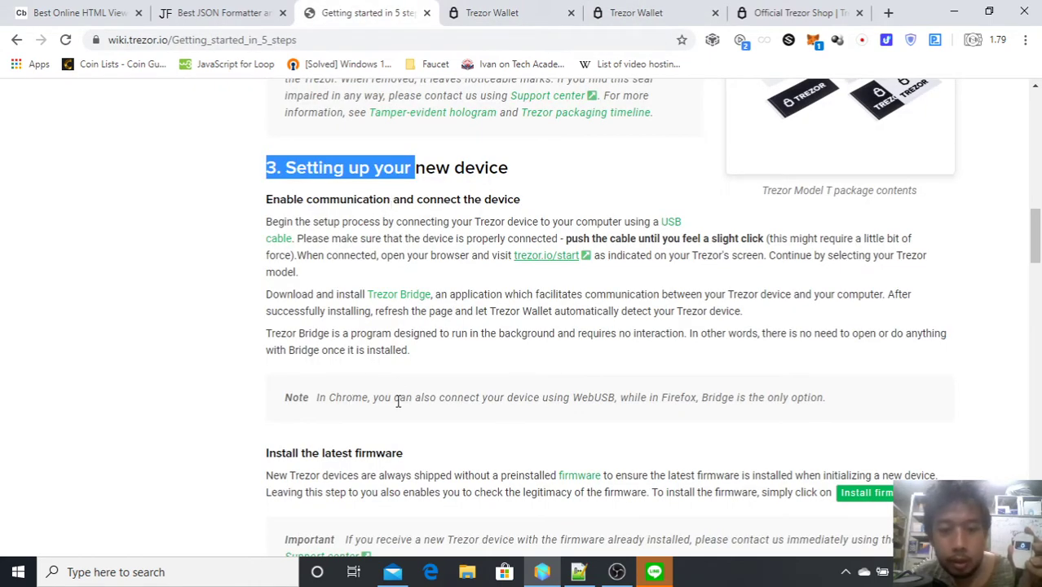
pyautogui.moveTo(575, 398); pyautogui.dragTo(609, 398)
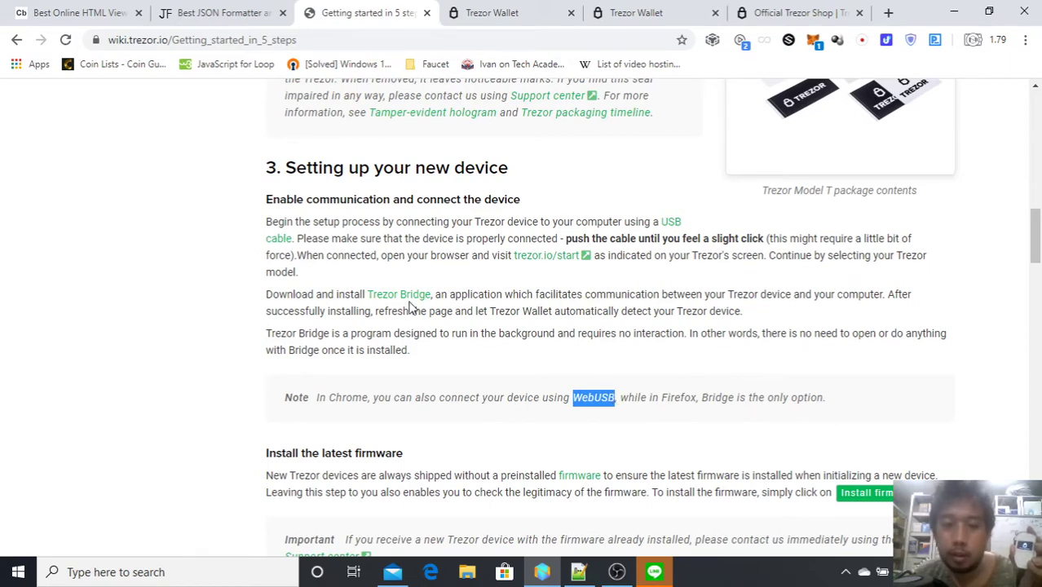
pyautogui.click(626, 10)
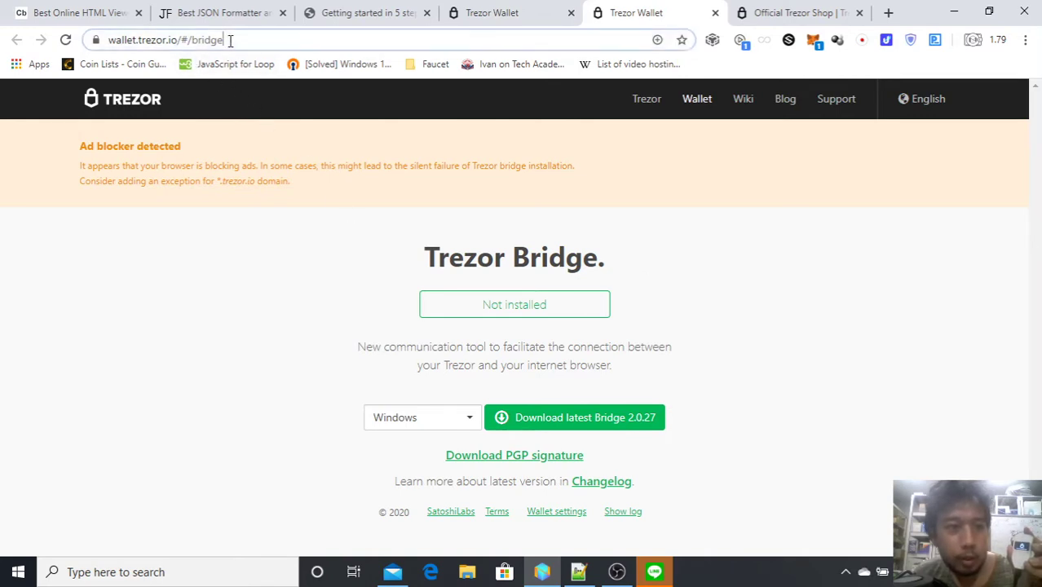
# Download the Windows Trezor Bridge 2.0.27 installer and open Chrome's Downloads list.
pyautogui.moveTo(230, 39); pyautogui.dragTo(161, 65)
pyautogui.click(437, 422)
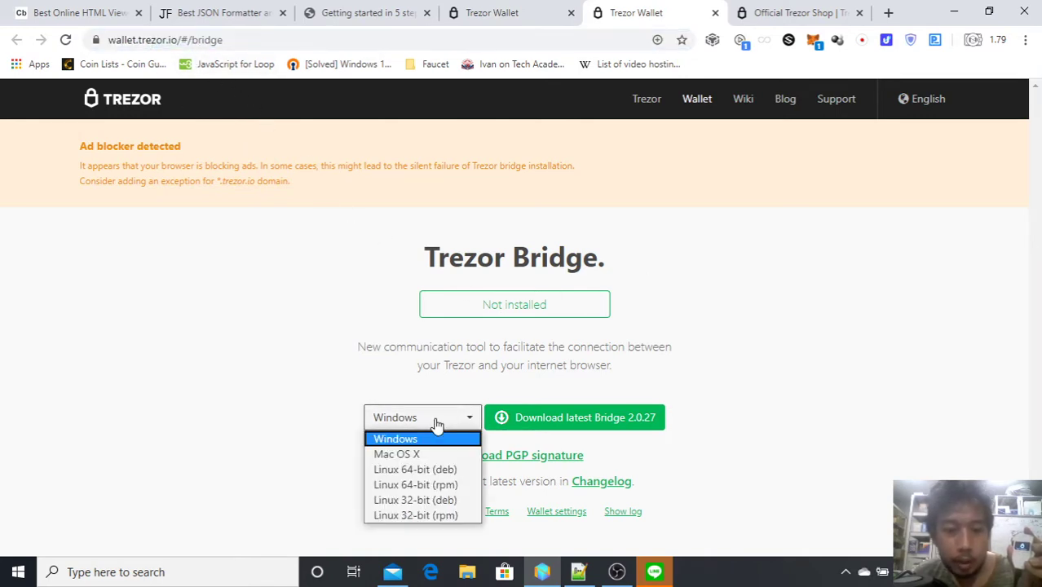
pyautogui.click(305, 412)
pyautogui.click(397, 420)
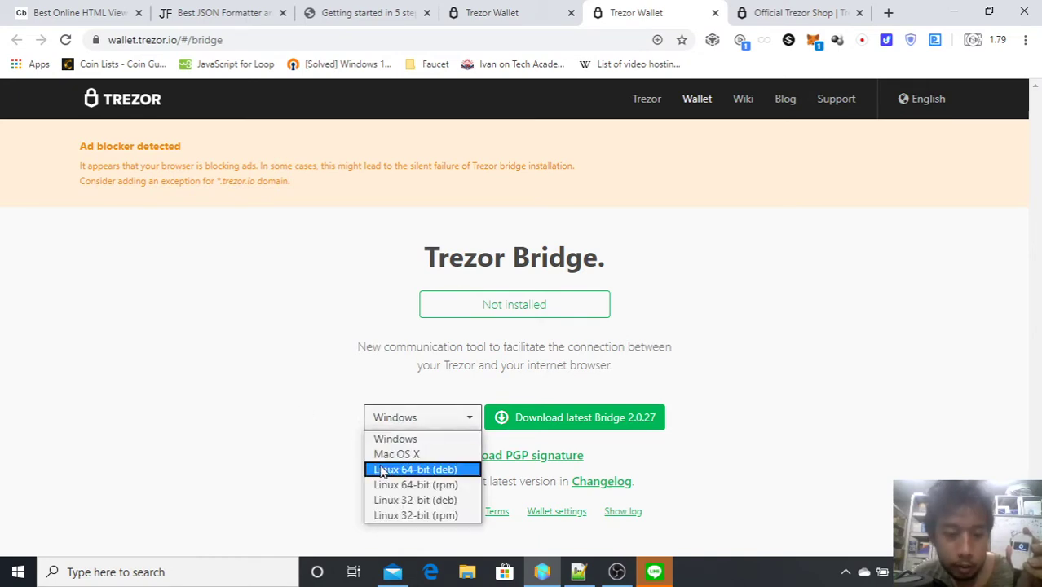
pyautogui.click(382, 444)
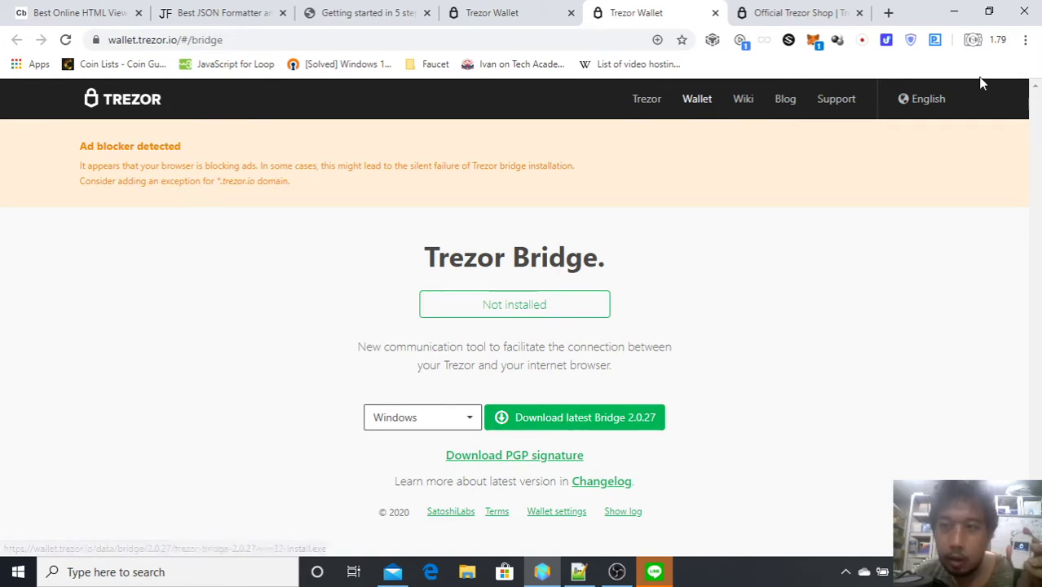
pyautogui.click(1029, 41)
pyautogui.click(934, 141)
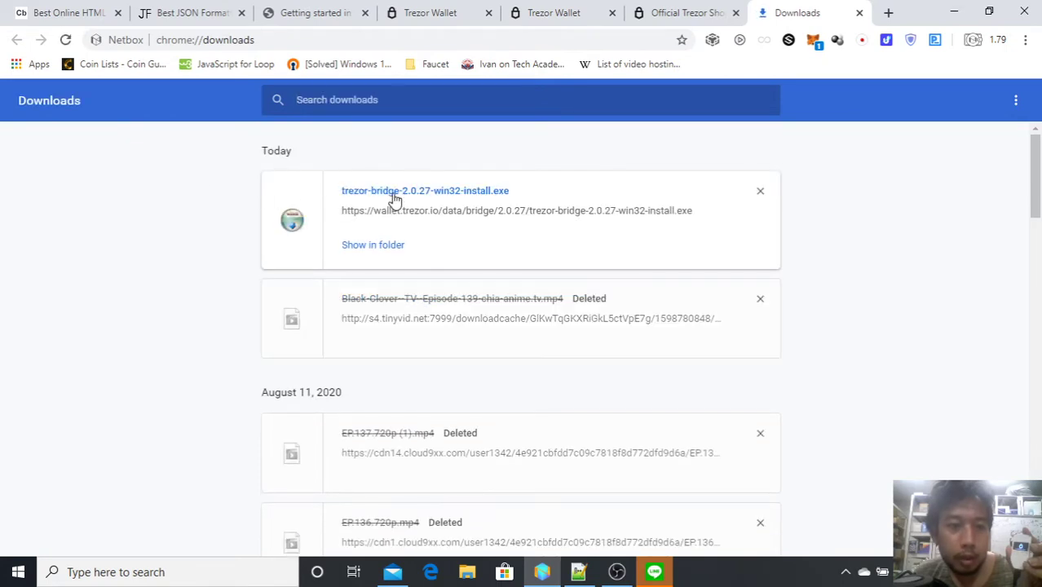
# Run trezor-bridge-2.0.27-win32-install.exe, install despite the unverified-app warning, and close it when complete.
pyautogui.click(395, 193)
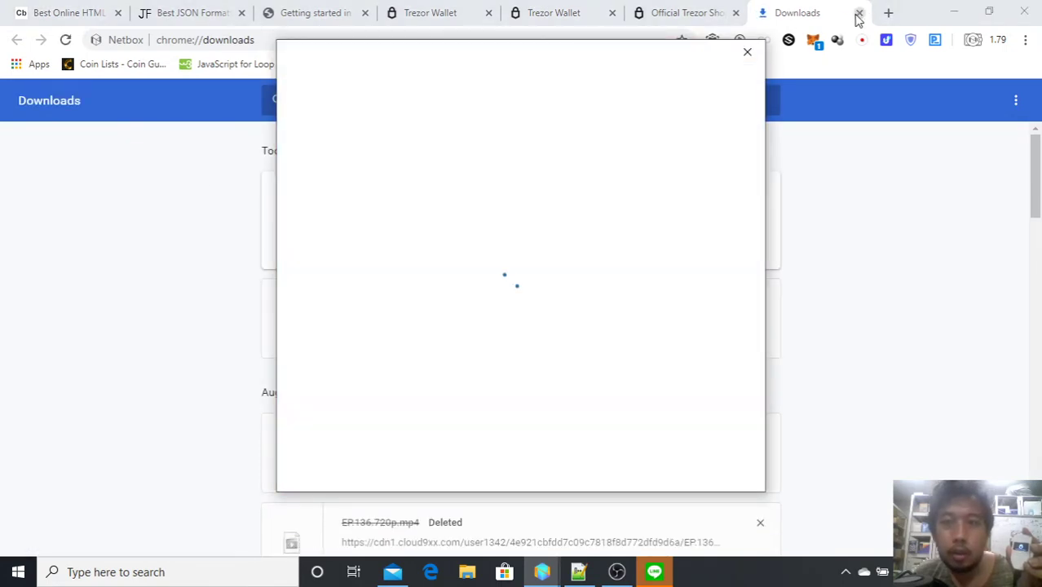
pyautogui.click(858, 15)
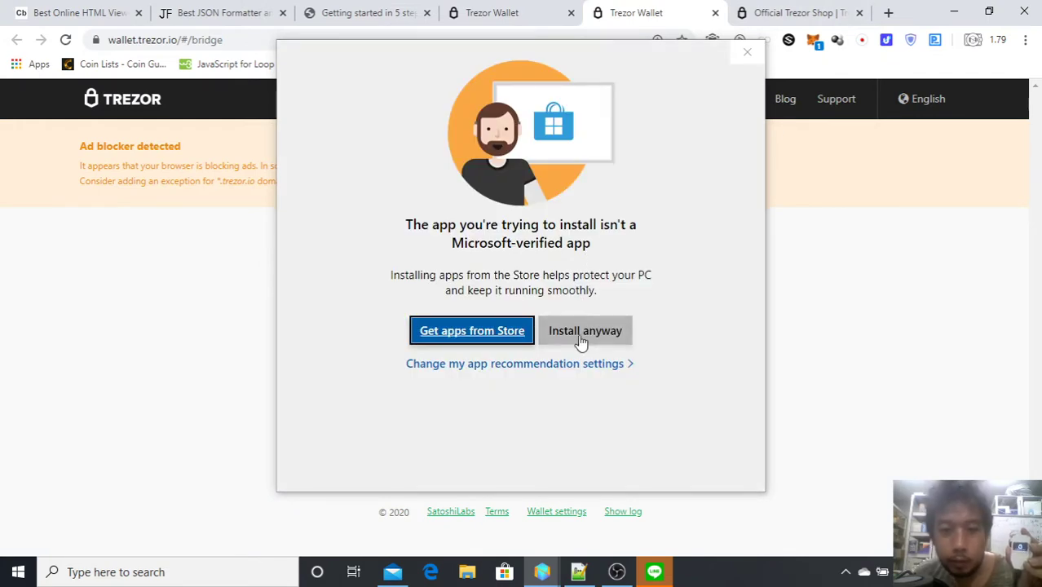
pyautogui.click(579, 344)
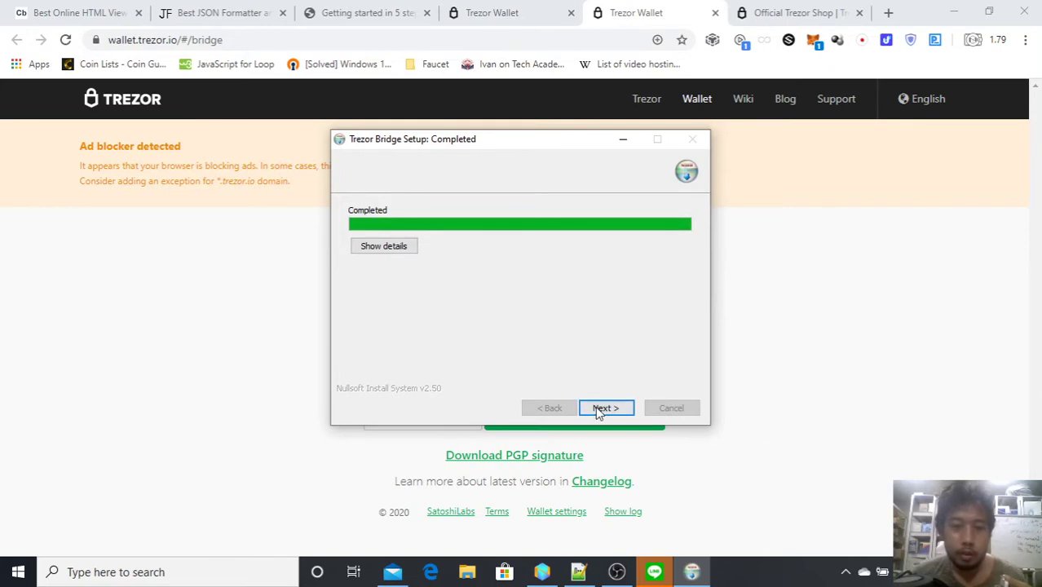
pyautogui.click(603, 409)
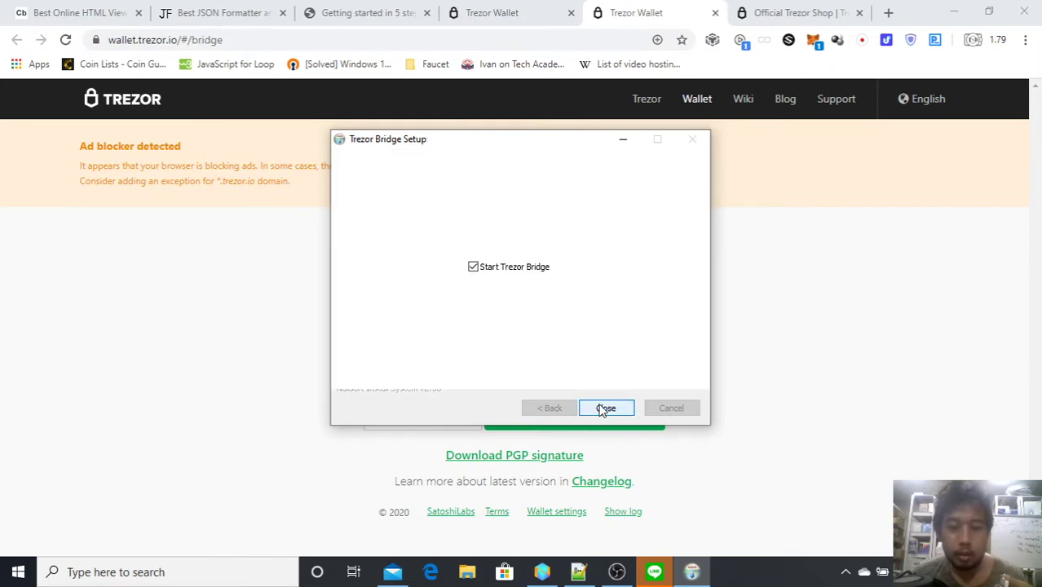
pyautogui.click(605, 409)
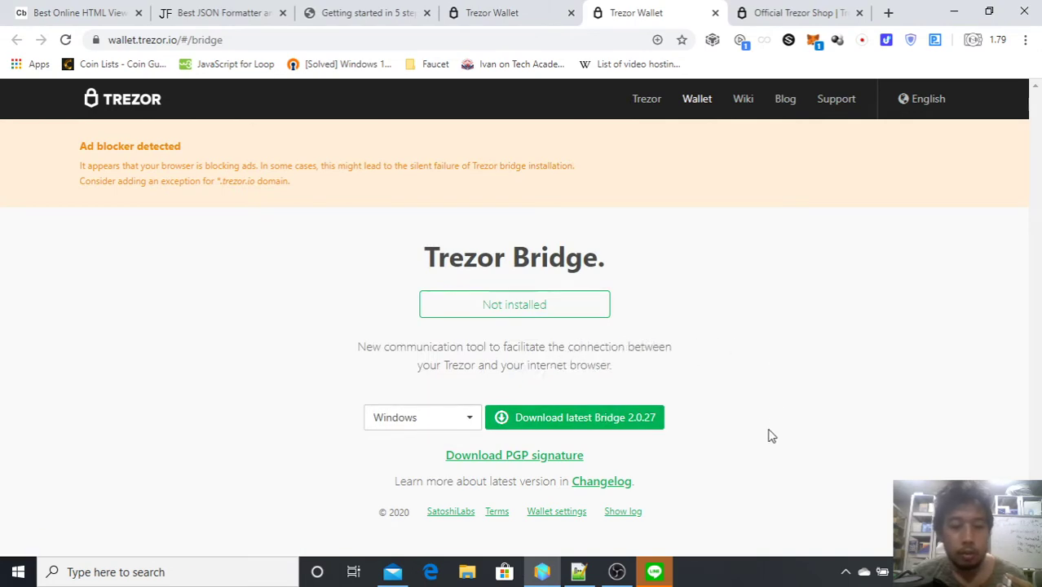
pyautogui.moveTo(623, 576)
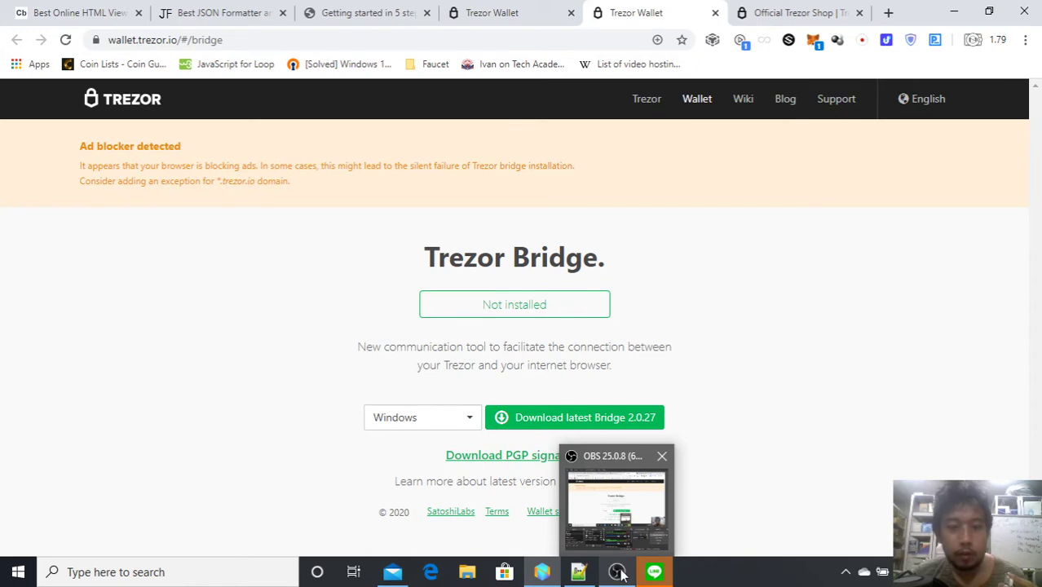
pyautogui.click(618, 573)
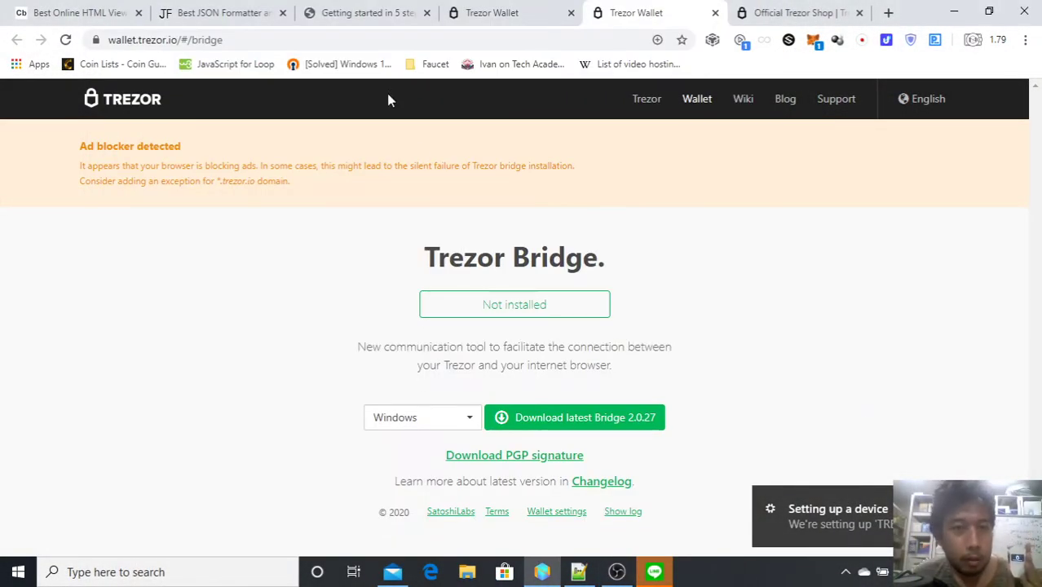
# On the main Trezor Wallet tab, check for devices, cancel the connect prompt, and return to the Bridge tab.
pyautogui.click(374, 10)
pyautogui.click(494, 10)
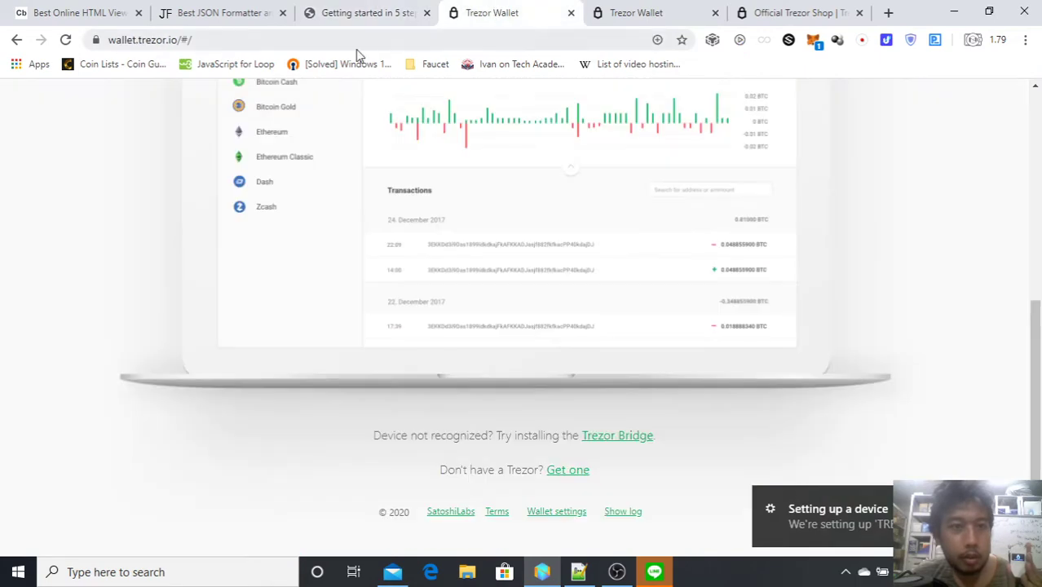
pyautogui.scroll(10, 497, 245)
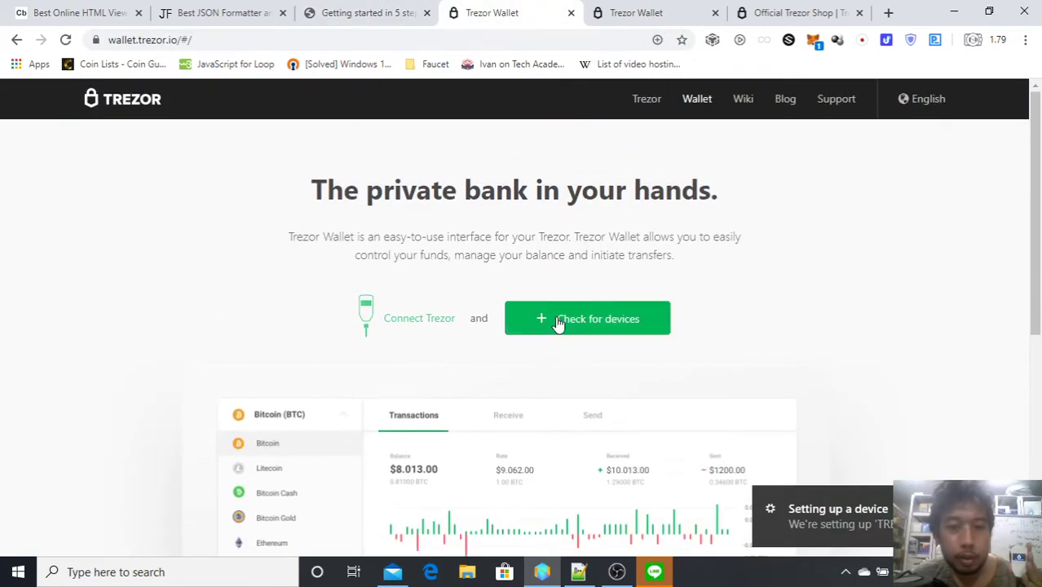
pyautogui.click(558, 321)
pyautogui.click(384, 356)
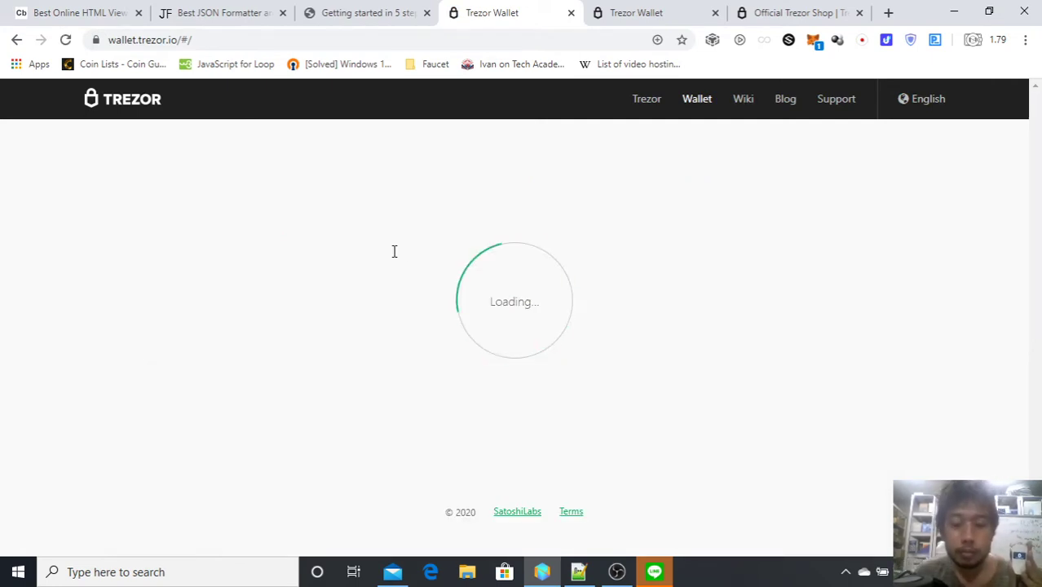
pyautogui.click(659, 10)
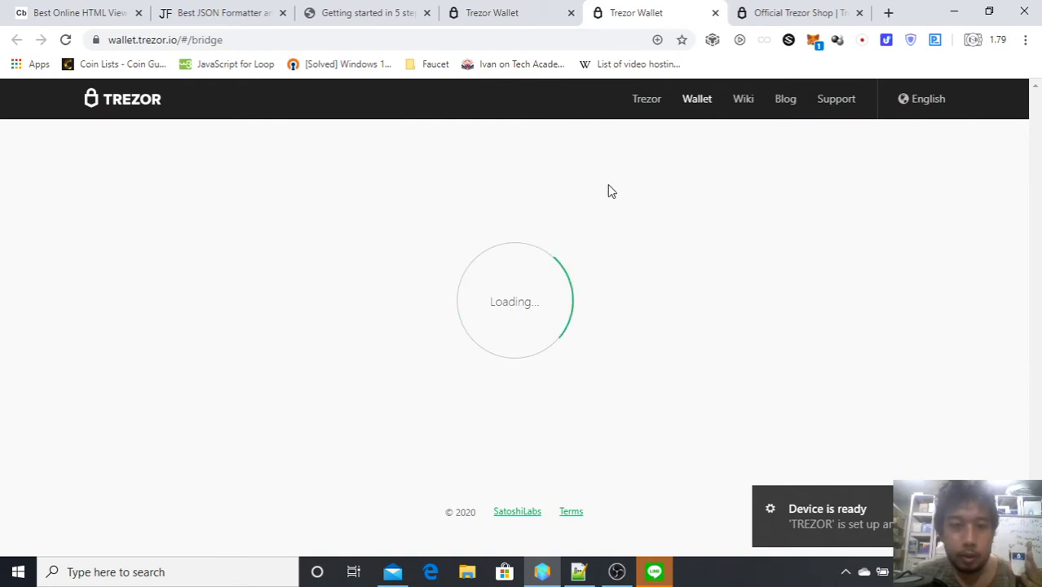
# Look at the Recover wallet options, go back, and choose Create wallet for the connected Trezor.
pyautogui.click(500, 15)
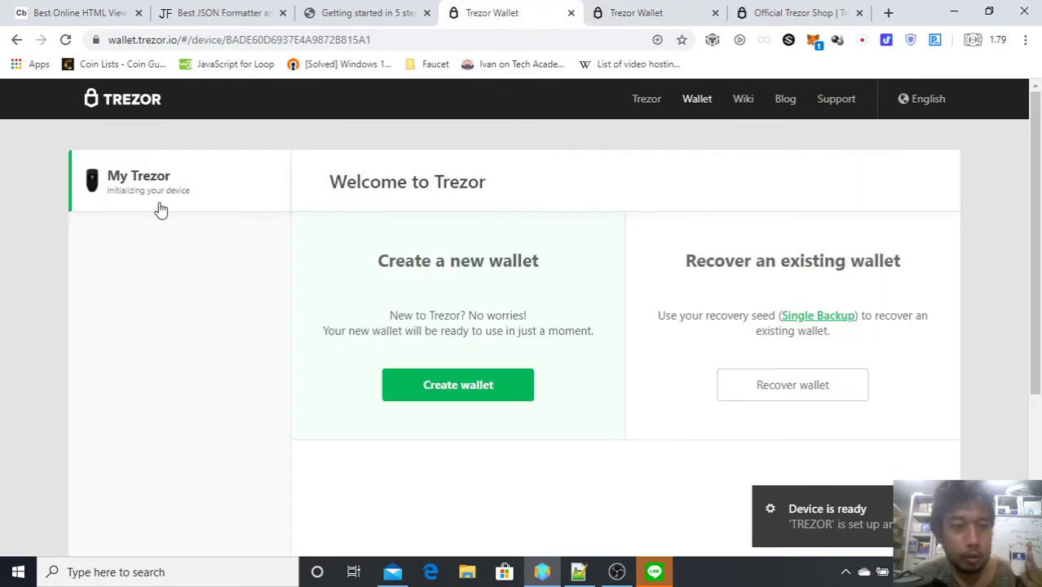
pyautogui.scroll(-3, 424, 237)
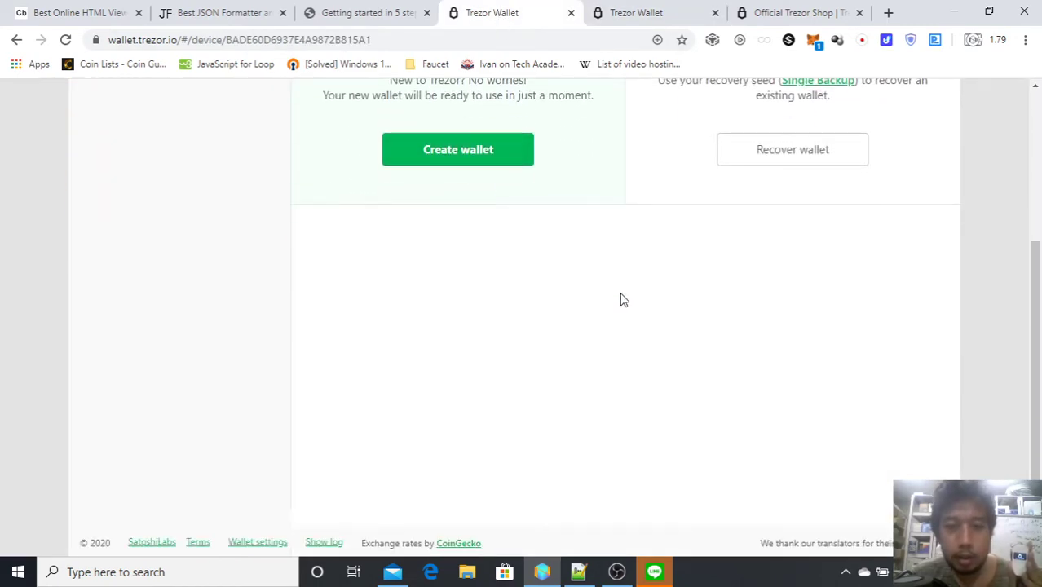
pyautogui.scroll(3, 628, 301)
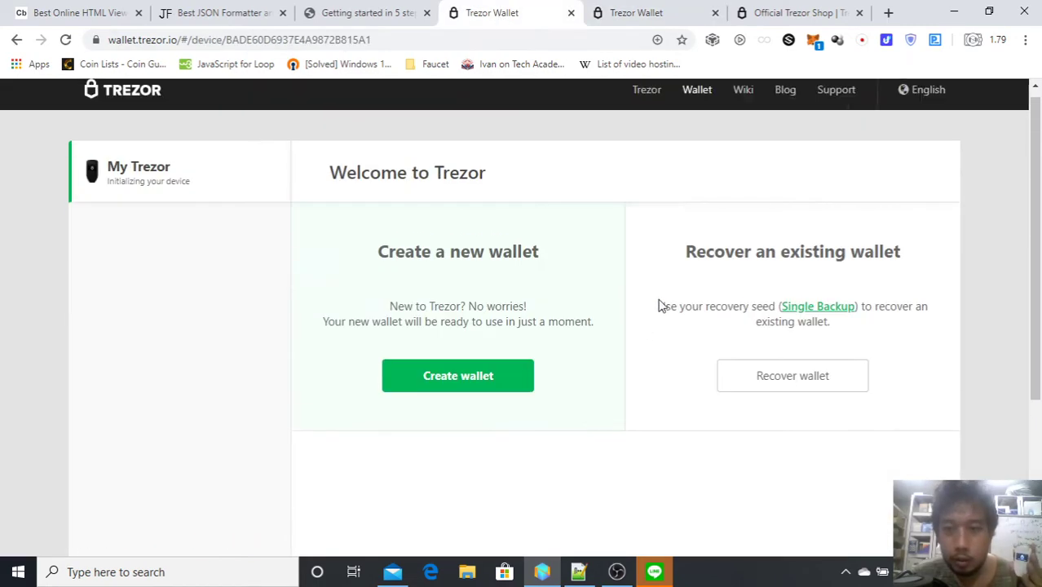
pyautogui.click(783, 381)
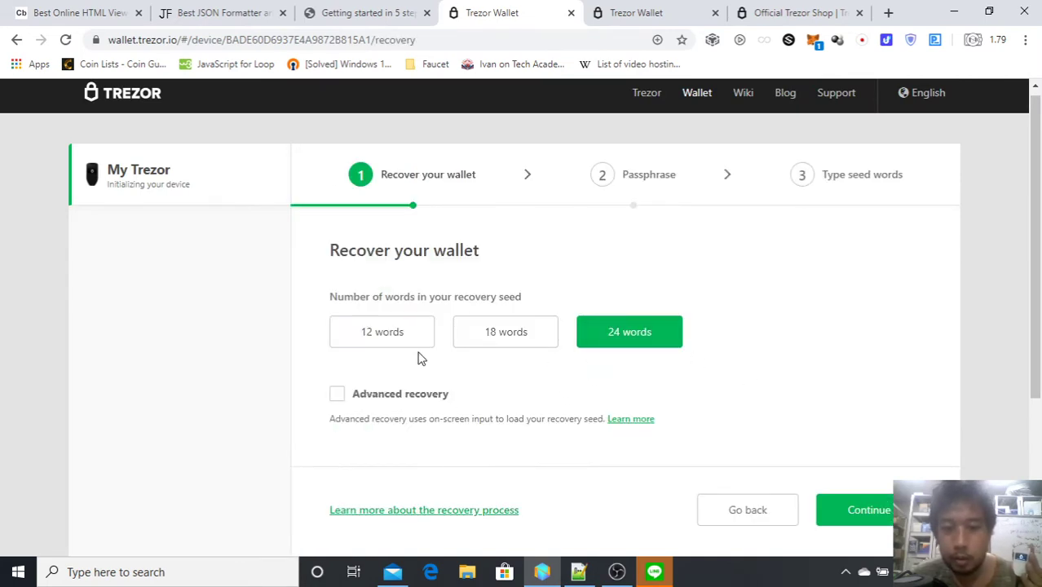
pyautogui.scroll(-2, 563, 360)
pyautogui.click(722, 364)
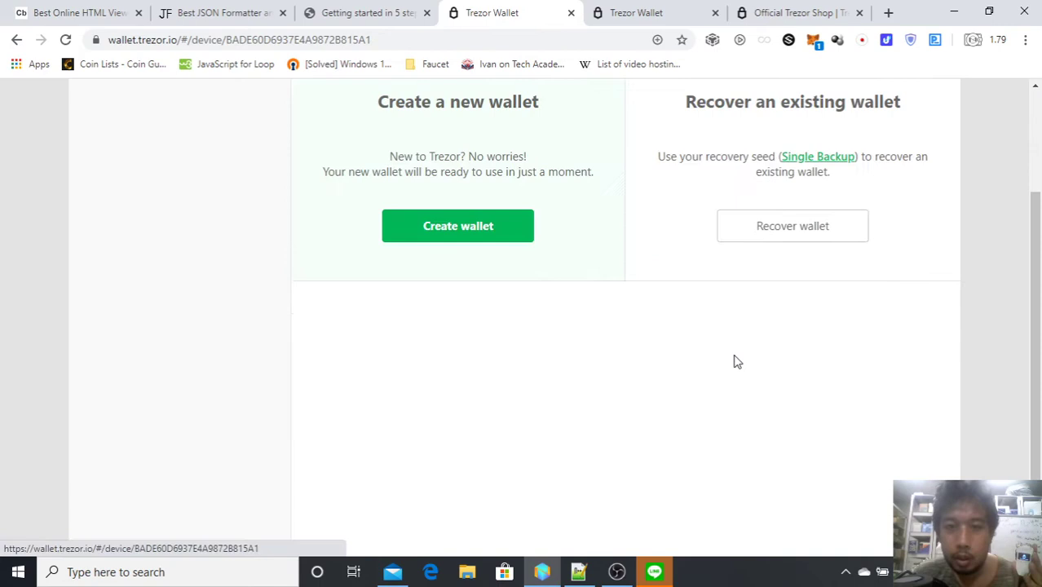
pyautogui.scroll(2, 650, 343)
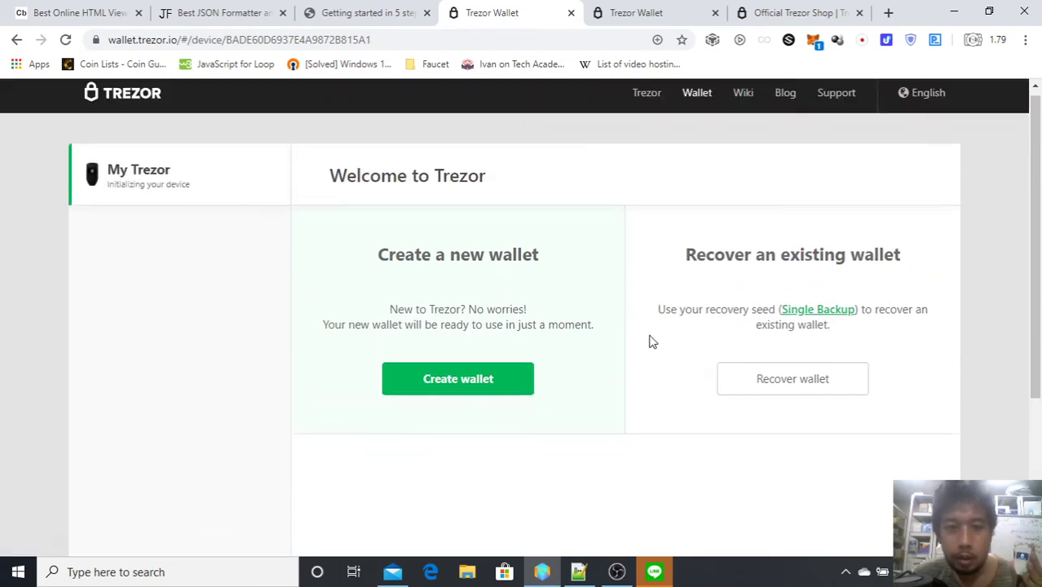
pyautogui.click(457, 380)
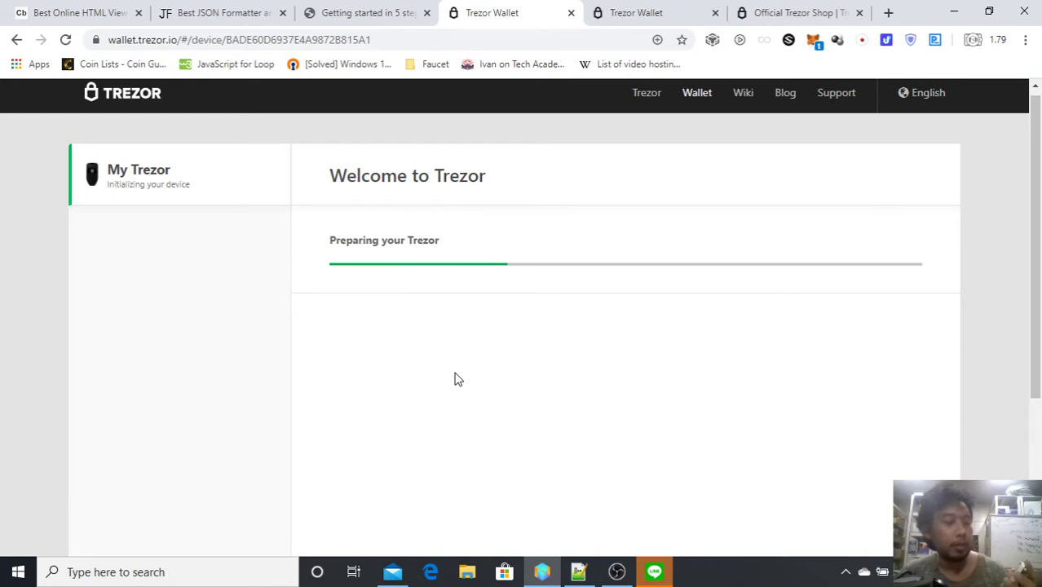
# Hide the screen recorder window to reveal the Trezor Wallet page.
pyautogui.moveTo(611, 567)
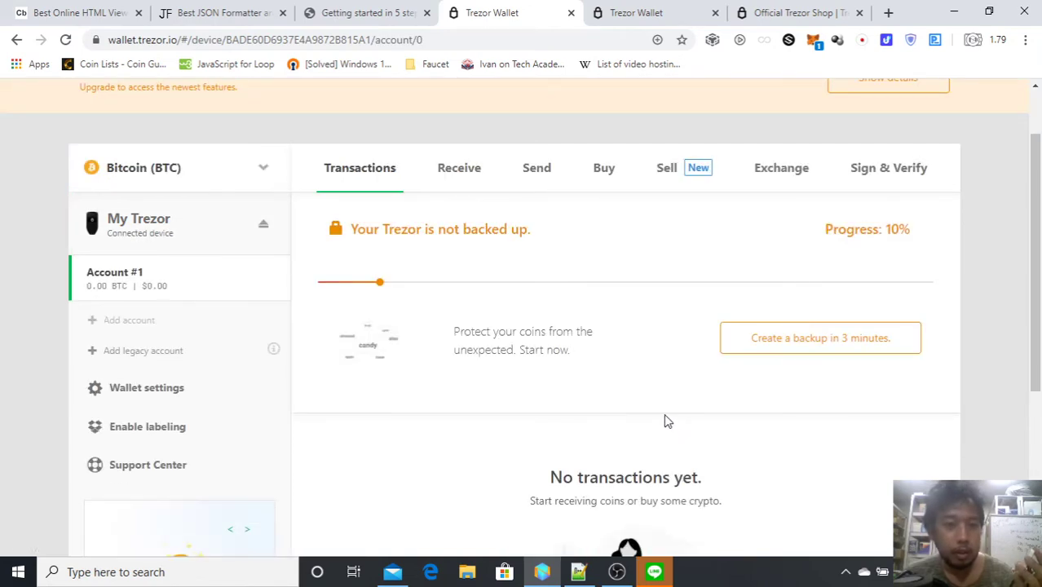
pyautogui.scroll(-4, 666, 421)
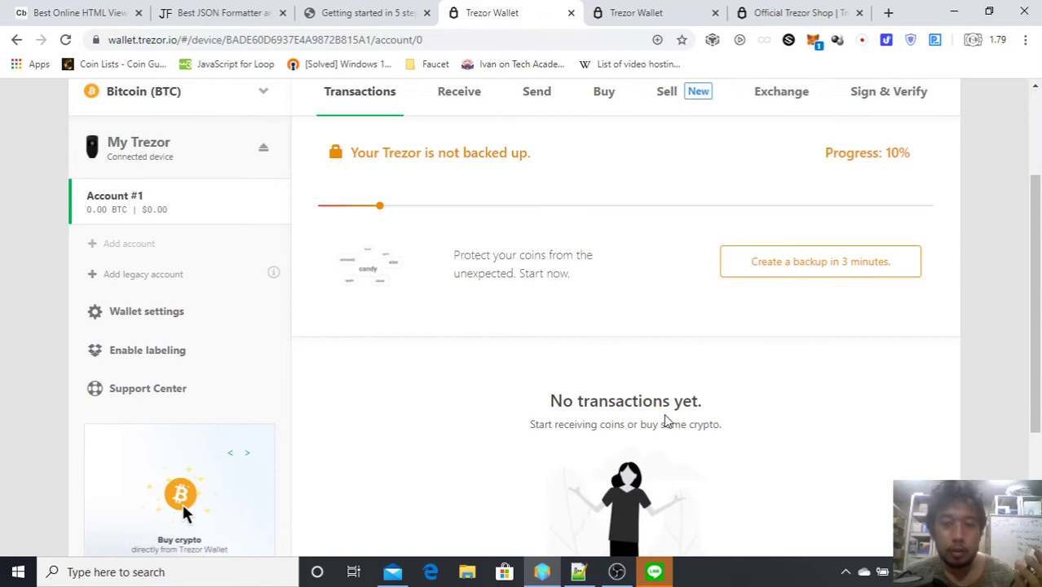
pyautogui.scroll(4, 664, 421)
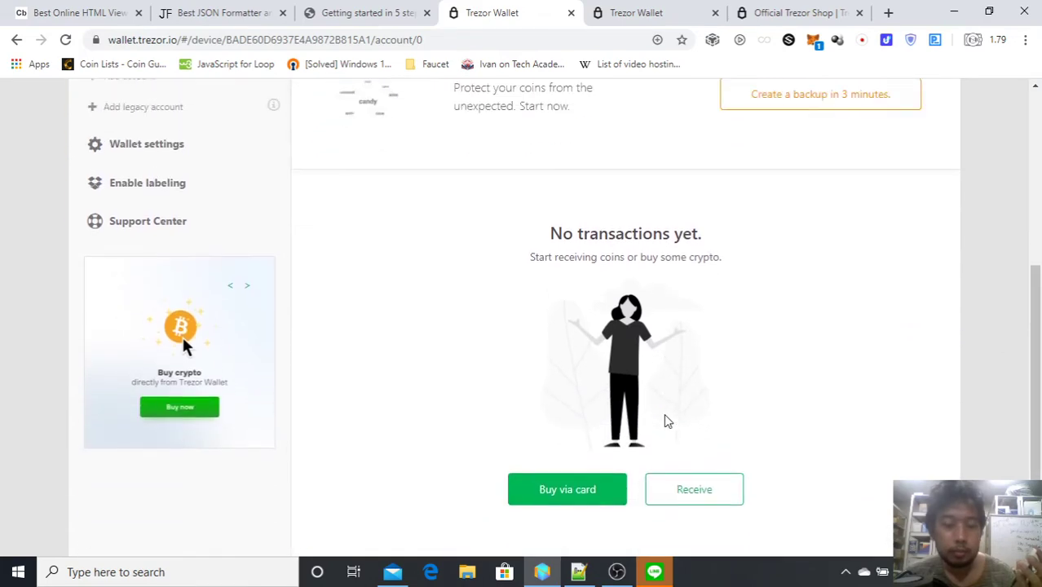
pyautogui.click(616, 571)
pyautogui.click(617, 571)
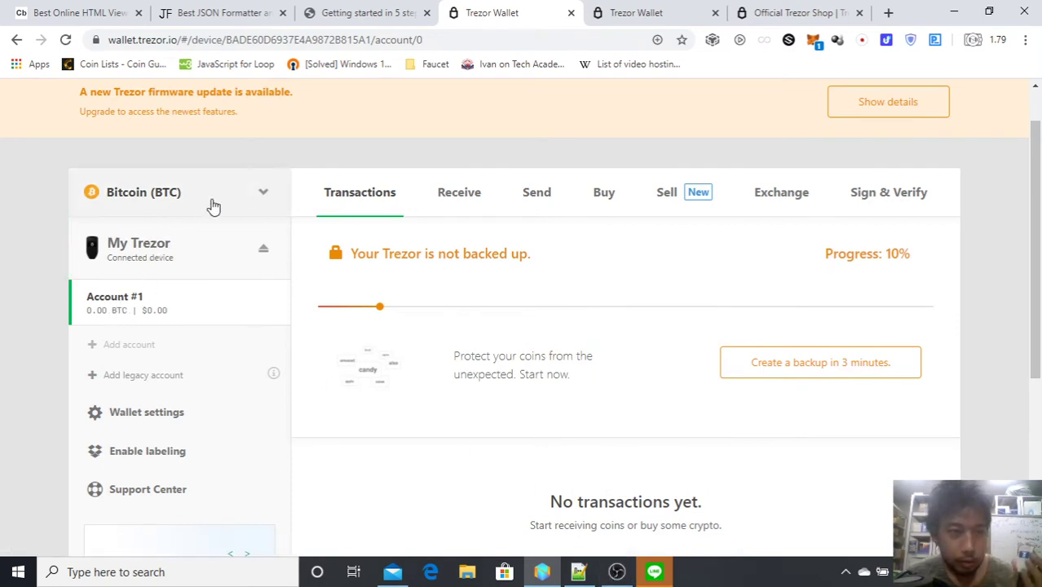
# Scroll through the supported coins in the Bitcoin (BTC) dropdown.
pyautogui.click(264, 196)
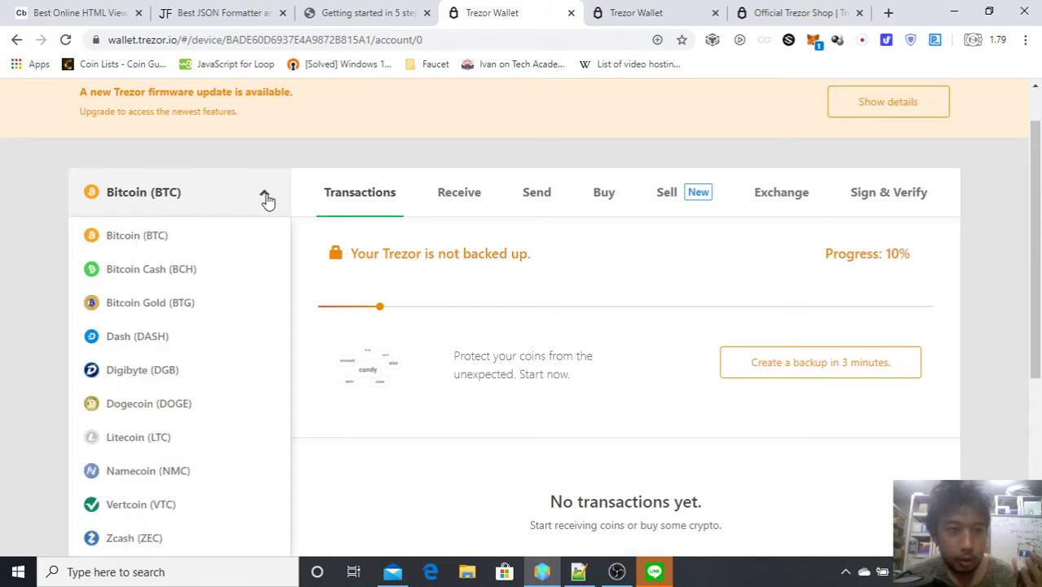
pyautogui.scroll(-4, 240, 248)
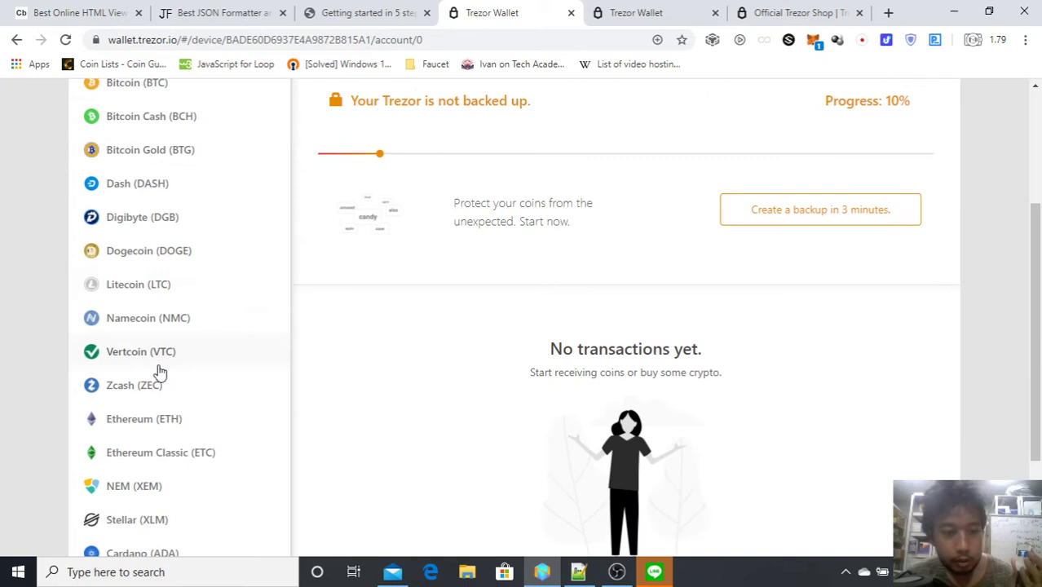
pyautogui.scroll(3, 163, 274)
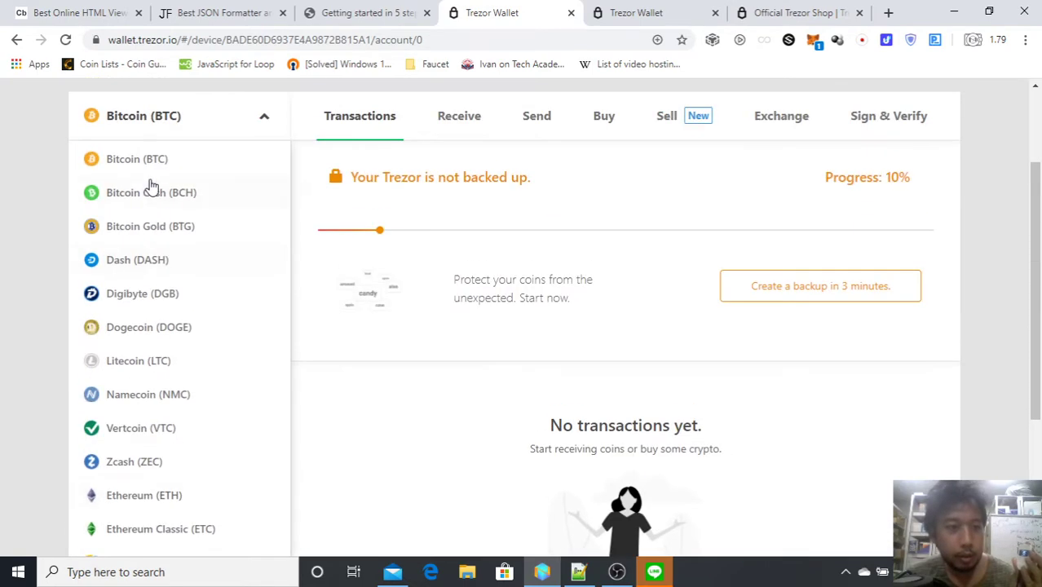
pyautogui.scroll(-1, 149, 181)
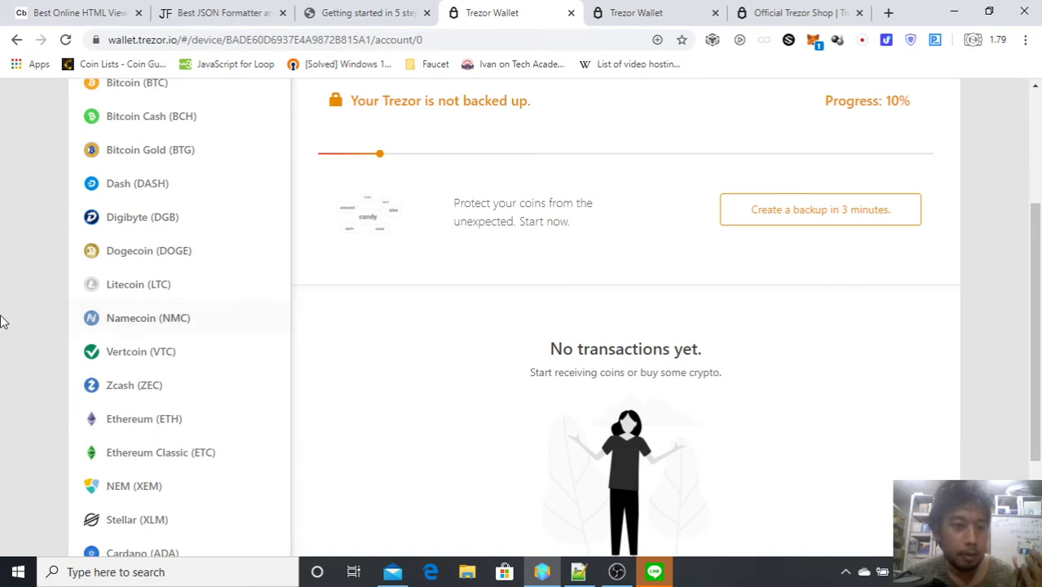
pyautogui.scroll(3, 1, 322)
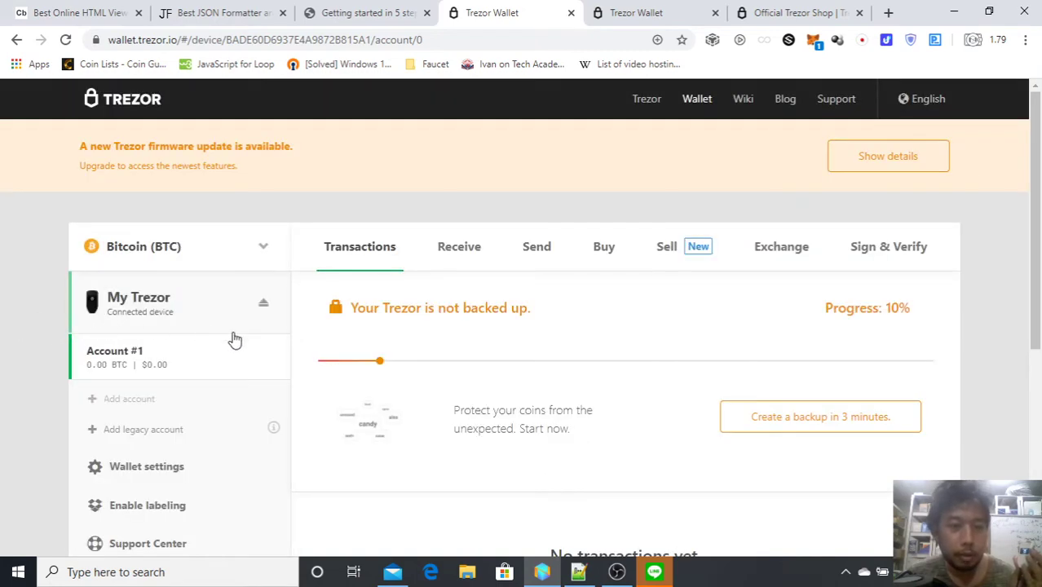
# Open the settings page of the connected My Trezor device.
pyautogui.click(141, 308)
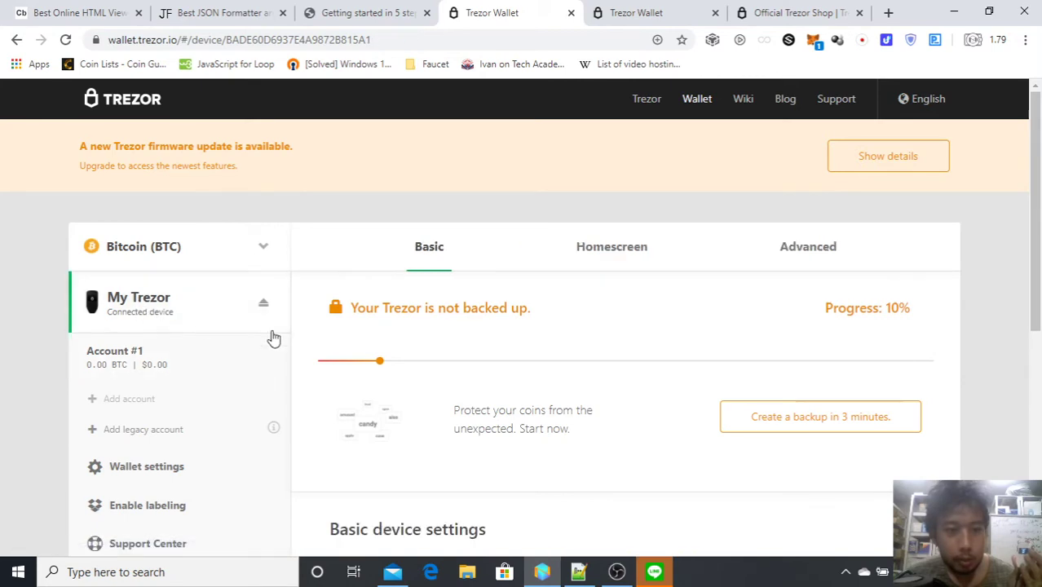
pyautogui.scroll(-2, 516, 351)
pyautogui.scroll(-2, 479, 375)
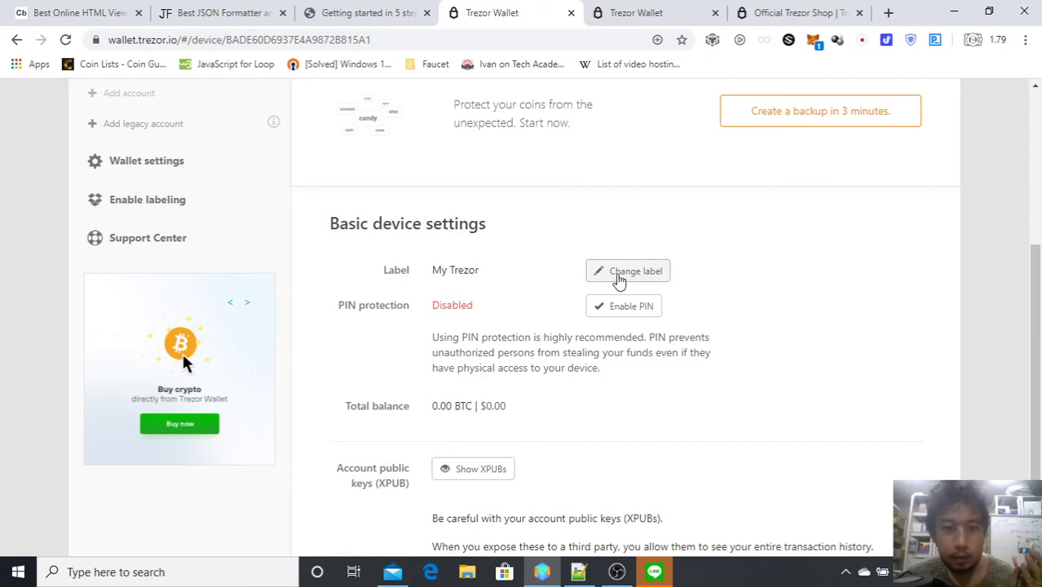
# Replace the My Trezor label with the owner's first name plus 'Trezor' and submit it.
pyautogui.click(596, 277)
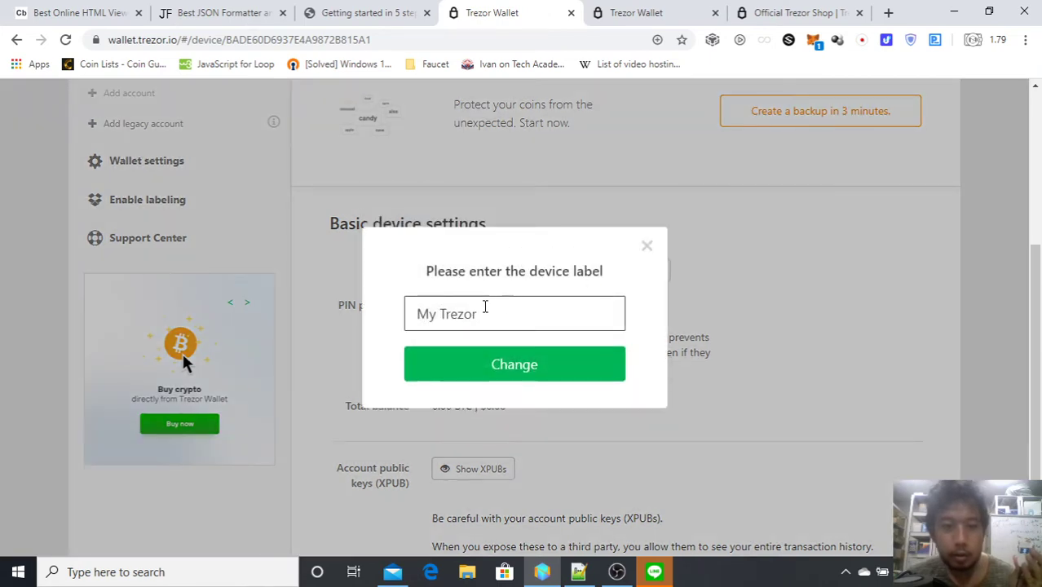
pyautogui.moveTo(485, 307); pyautogui.dragTo(391, 313)
pyautogui.write('F')
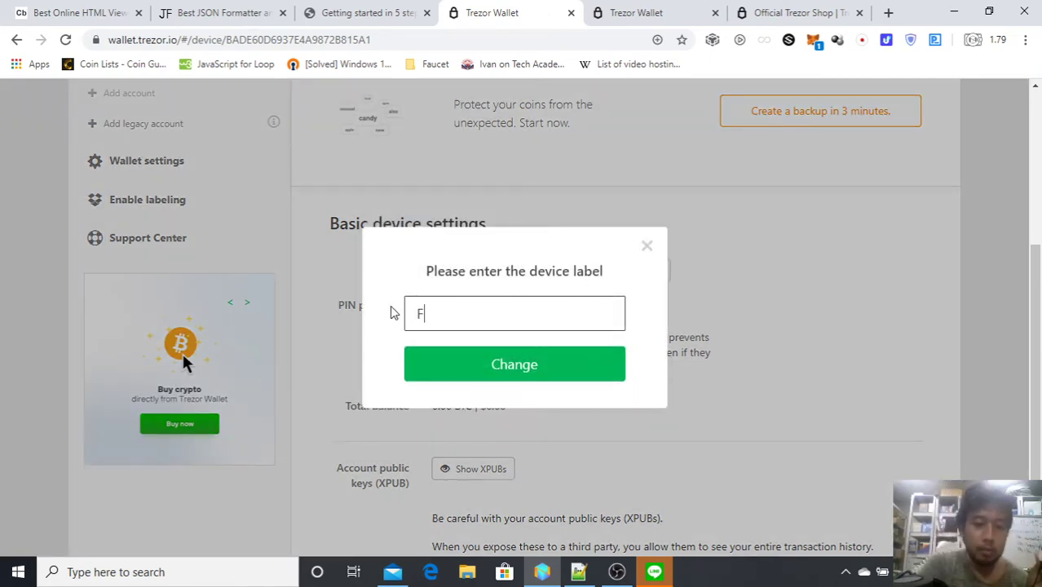
pyautogui.write('Jr')
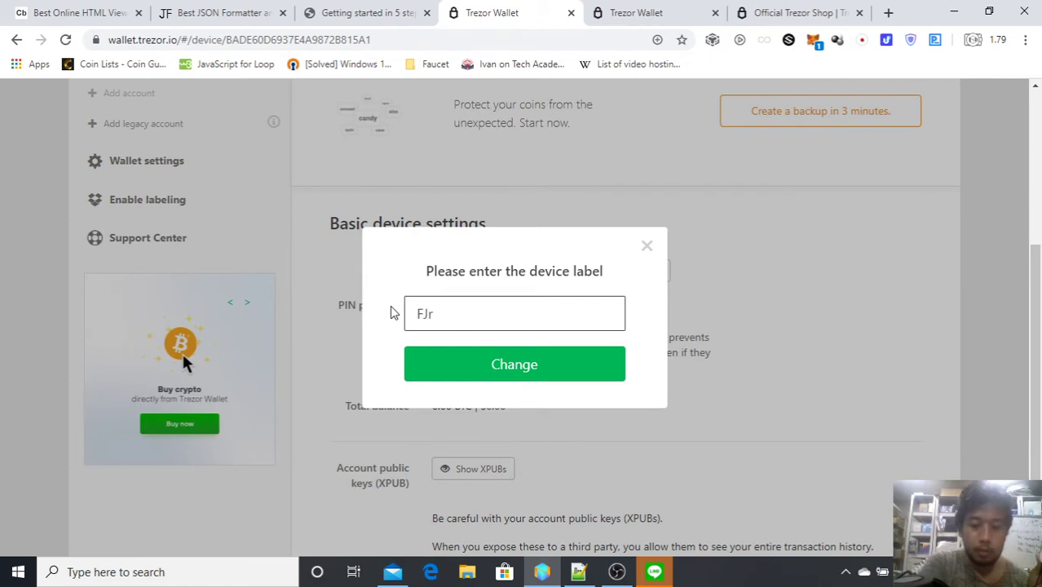
pyautogui.press('BackSpace')
pyautogui.press('BackSpace')
pyautogui.write('aja')
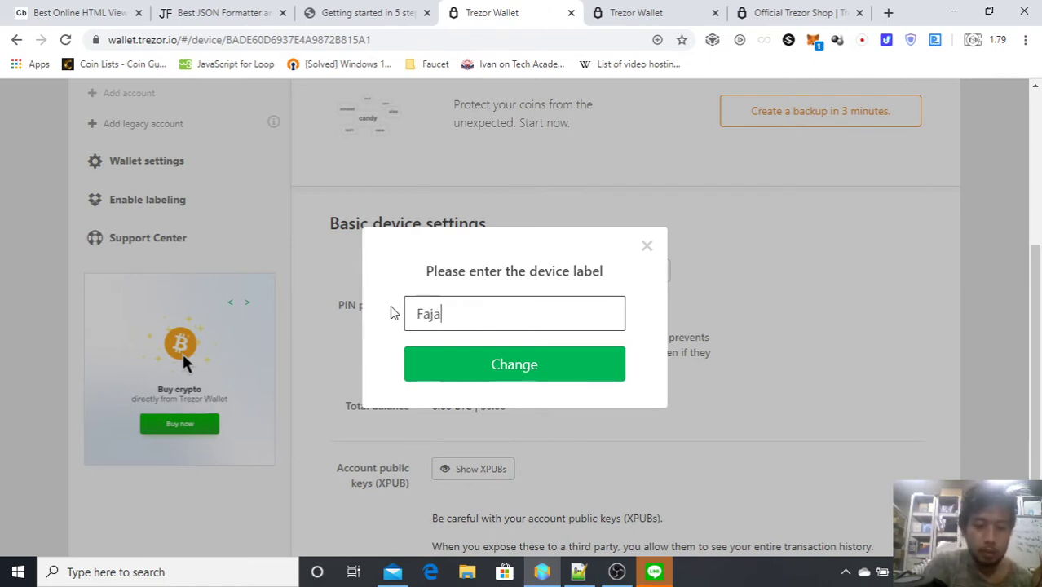
pyautogui.write('r Trez')
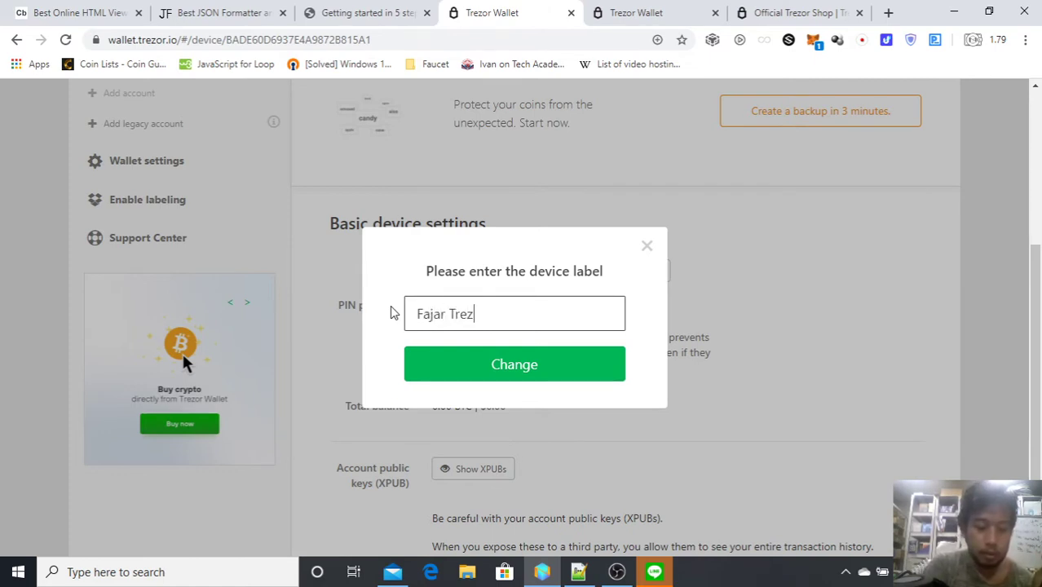
pyautogui.write('or')
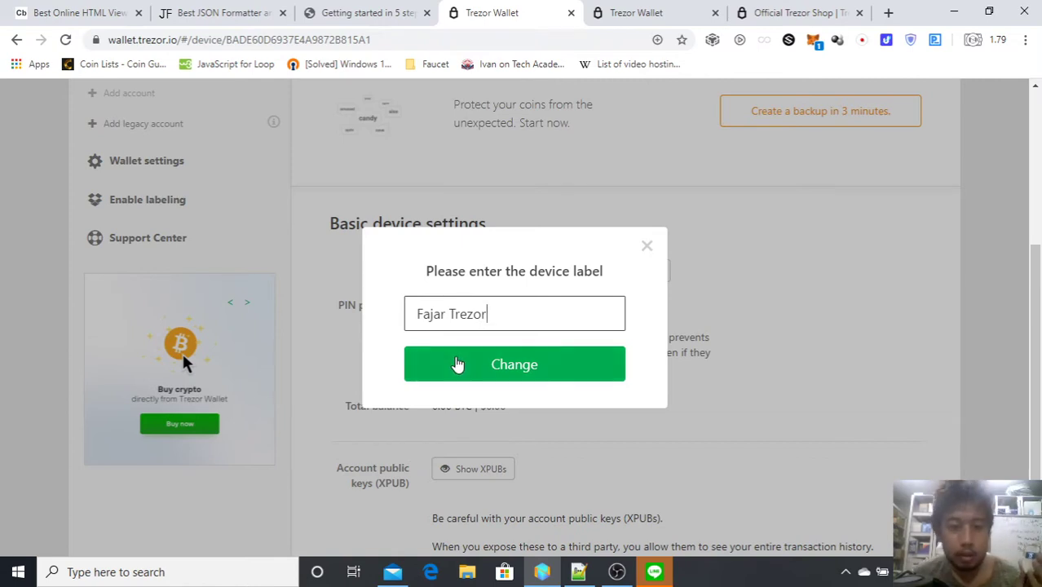
pyautogui.click(458, 364)
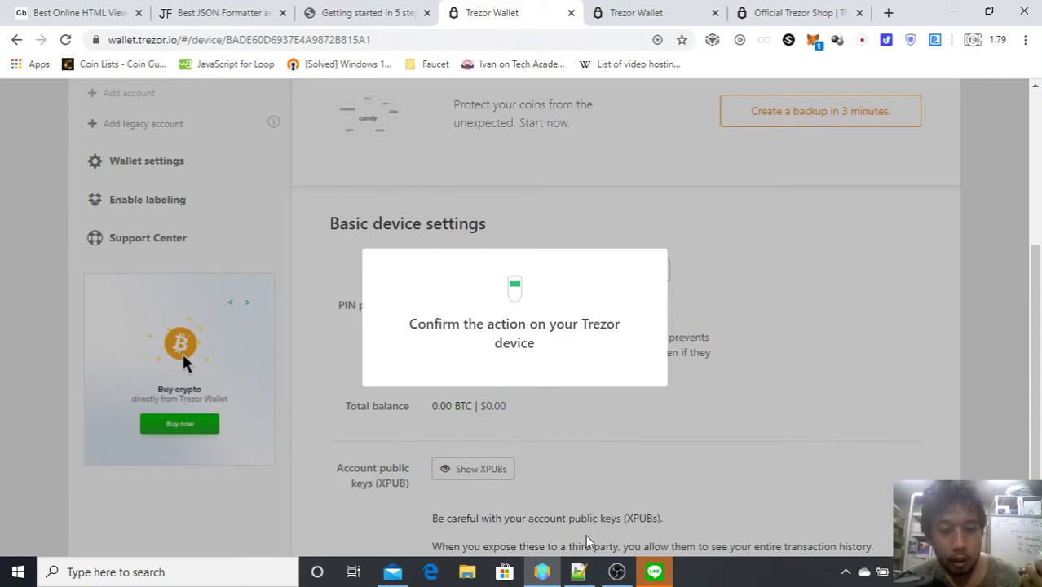
# Reject the label change on the device so the name stays My Trezor.
pyautogui.click(617, 572)
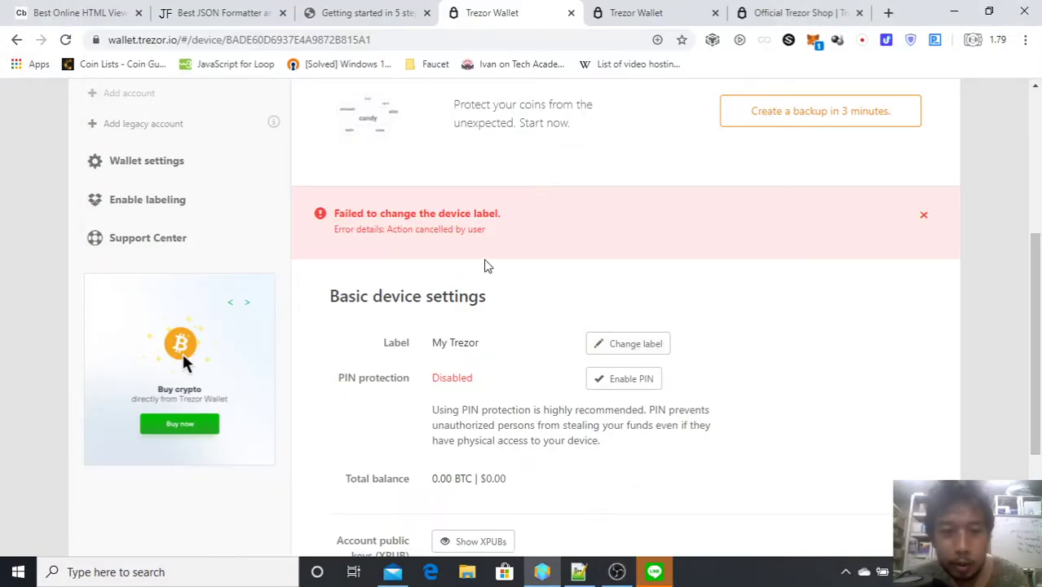
pyautogui.scroll(-2, 535, 333)
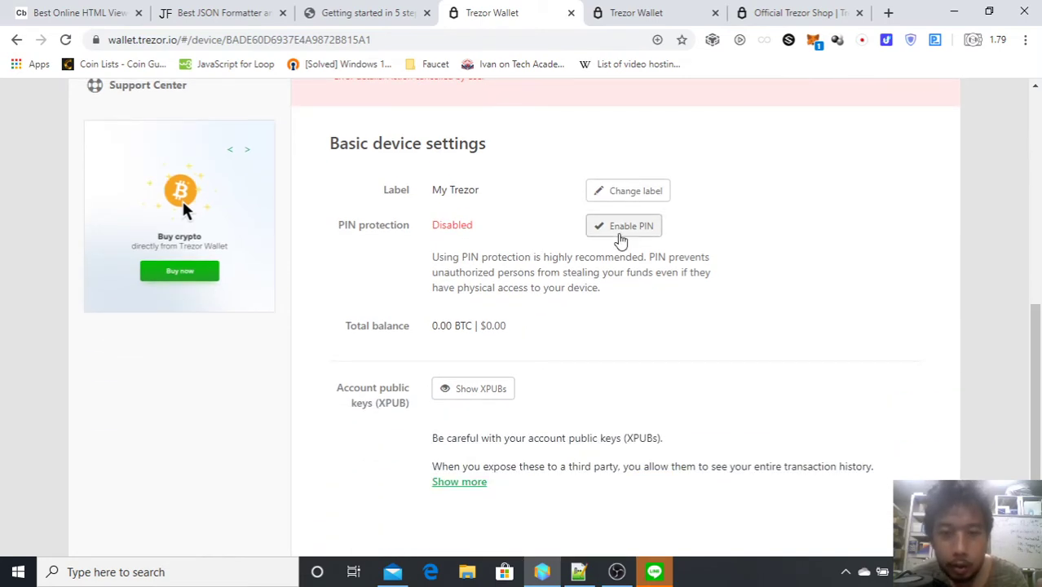
# Start enabling the PIN, enter and erase one digit, then close the PIN prompt.
pyautogui.click(620, 229)
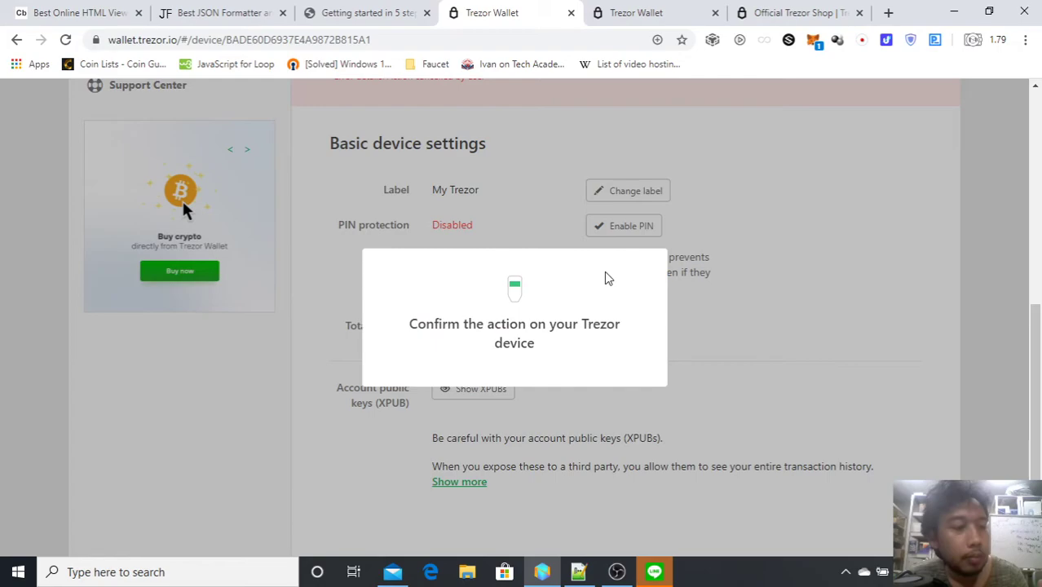
pyautogui.click(617, 571)
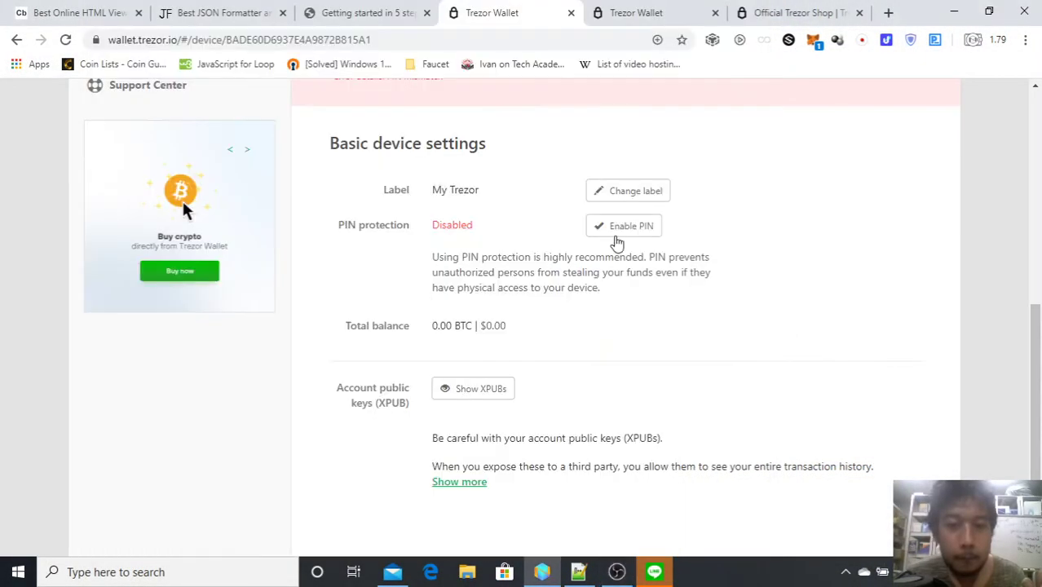
pyautogui.click(610, 231)
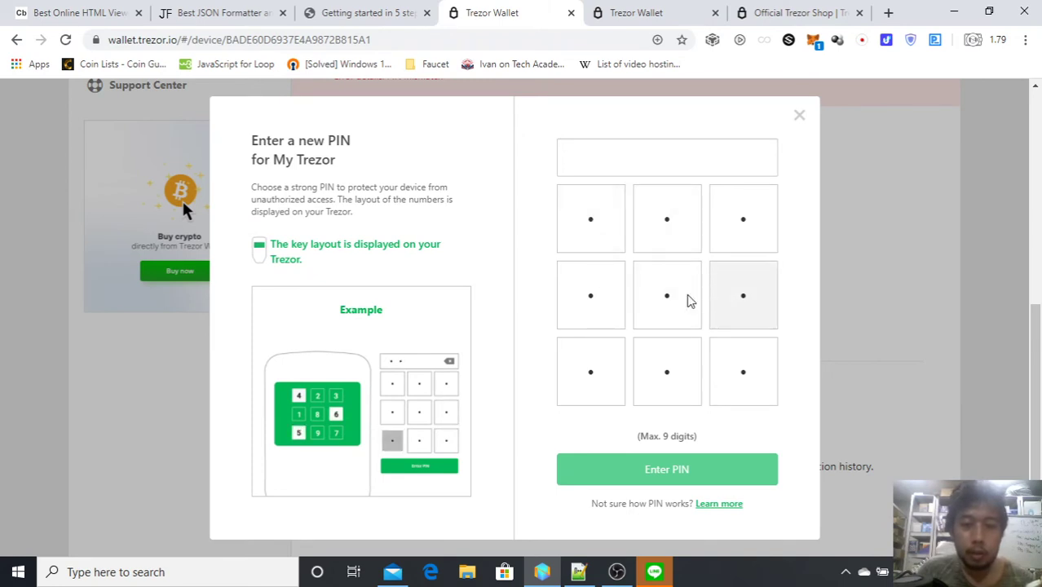
pyautogui.click(587, 226)
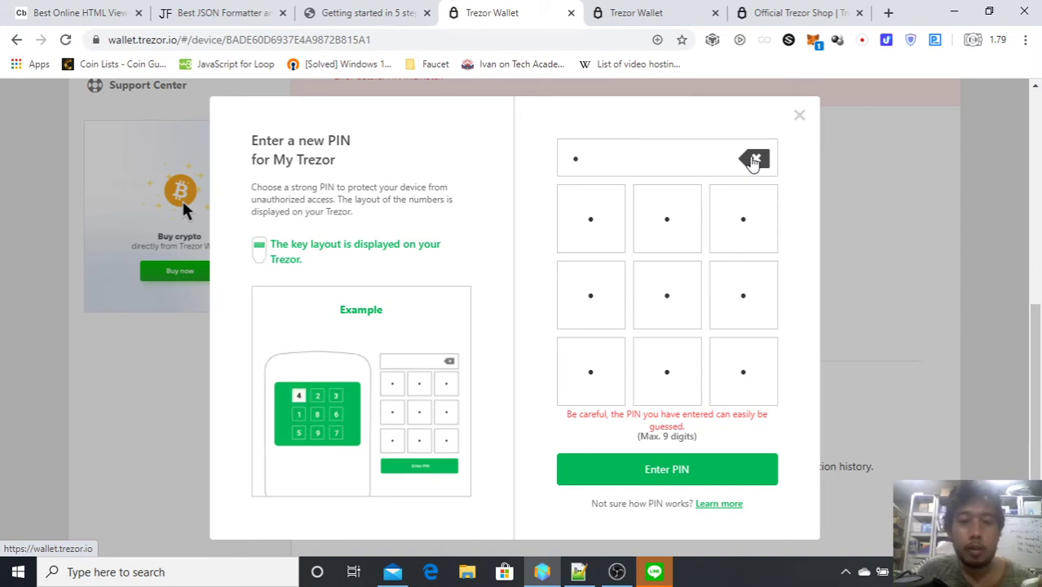
pyautogui.click(755, 161)
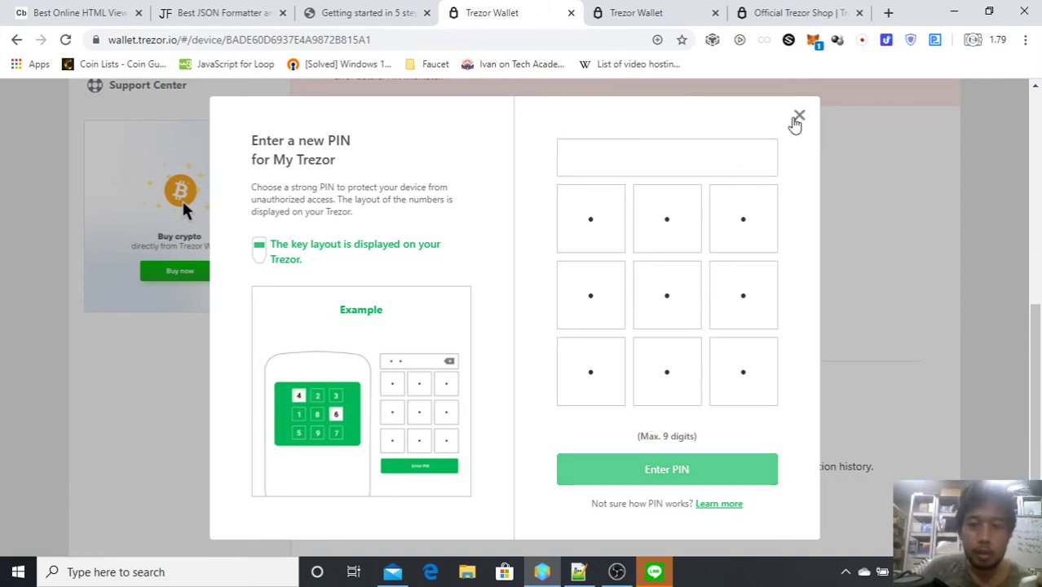
pyautogui.click(797, 119)
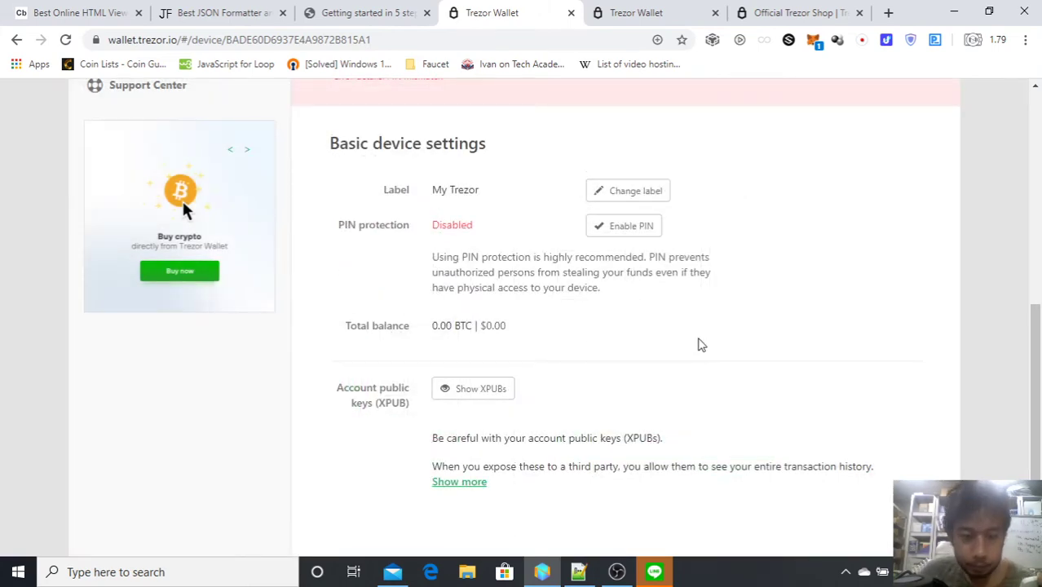
# Review the PIN change failed notice, with PIN protection still disabled.
pyautogui.scroll(-1, 652, 344)
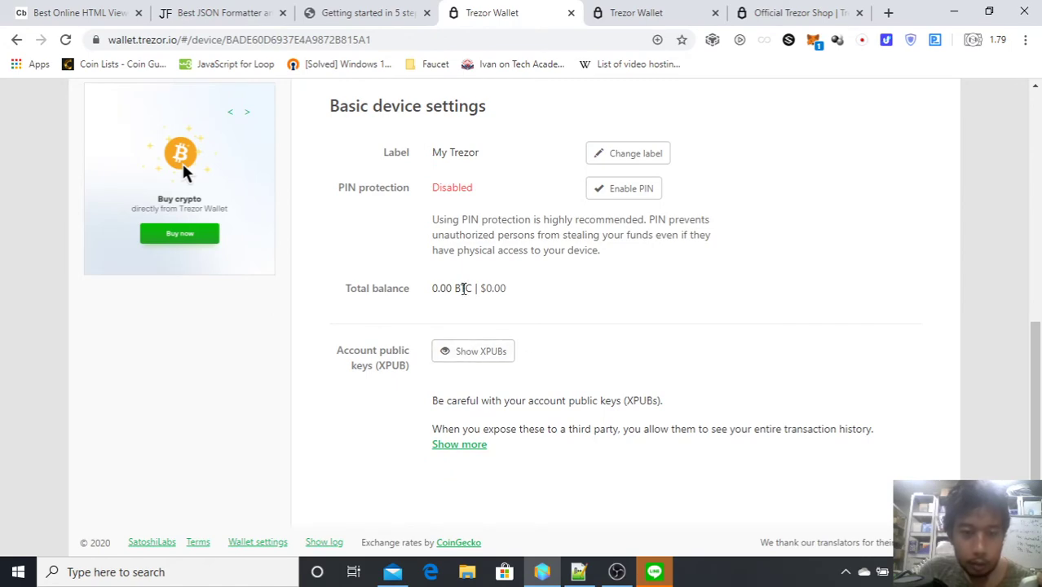
pyautogui.scroll(5, 496, 354)
pyautogui.scroll(1, 183, 285)
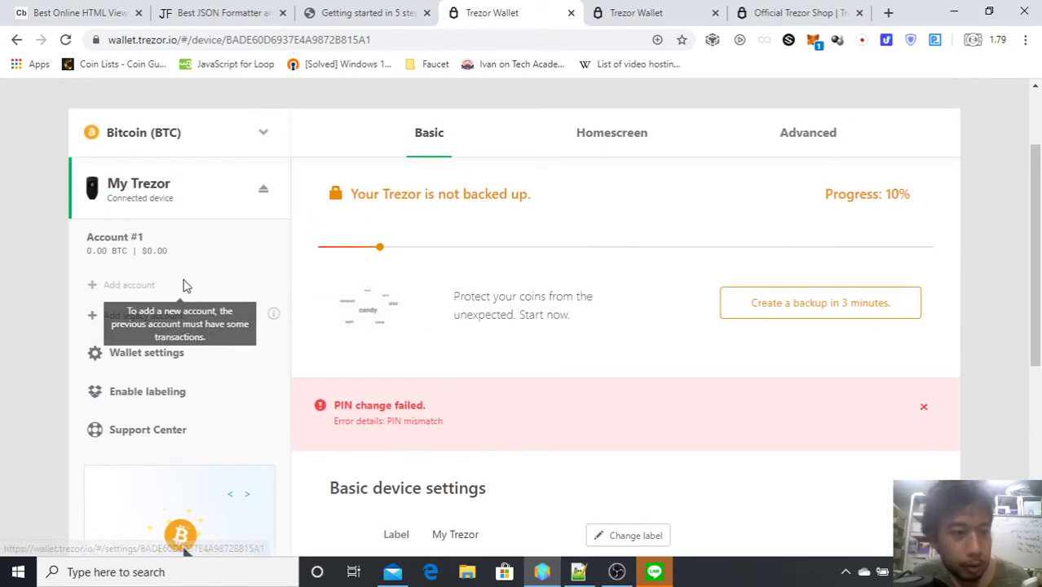
pyautogui.click(623, 564)
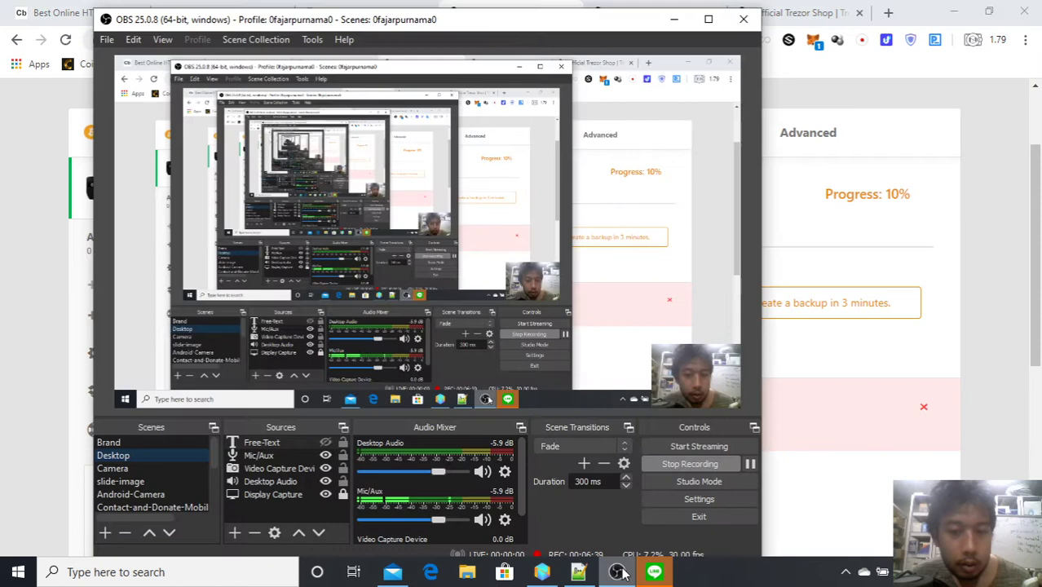
pyautogui.click(620, 572)
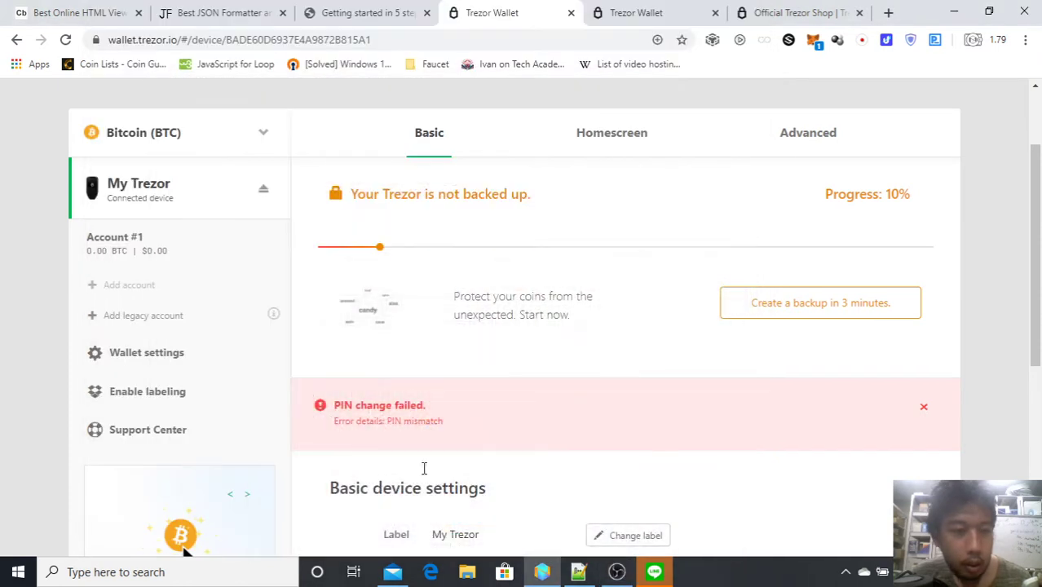
# View Wallet settings with USD currency, then close them without saving.
pyautogui.click(170, 352)
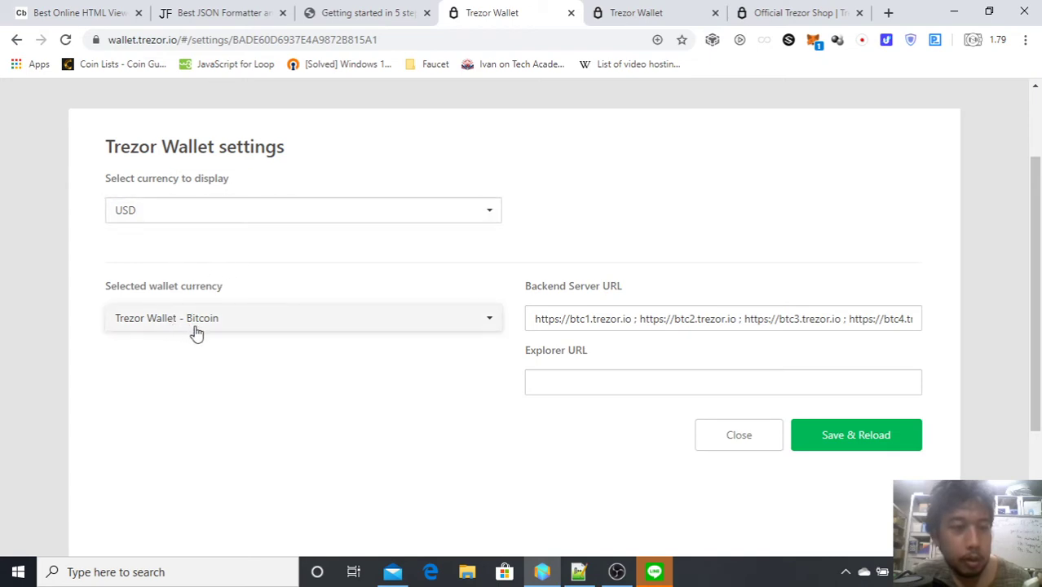
pyautogui.scroll(-1, 184, 333)
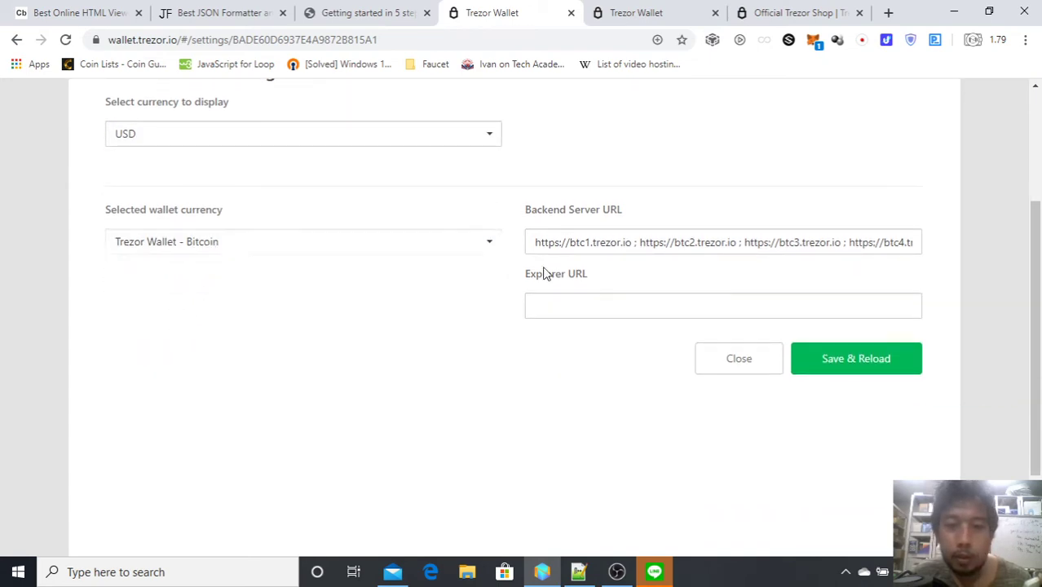
pyautogui.click(718, 371)
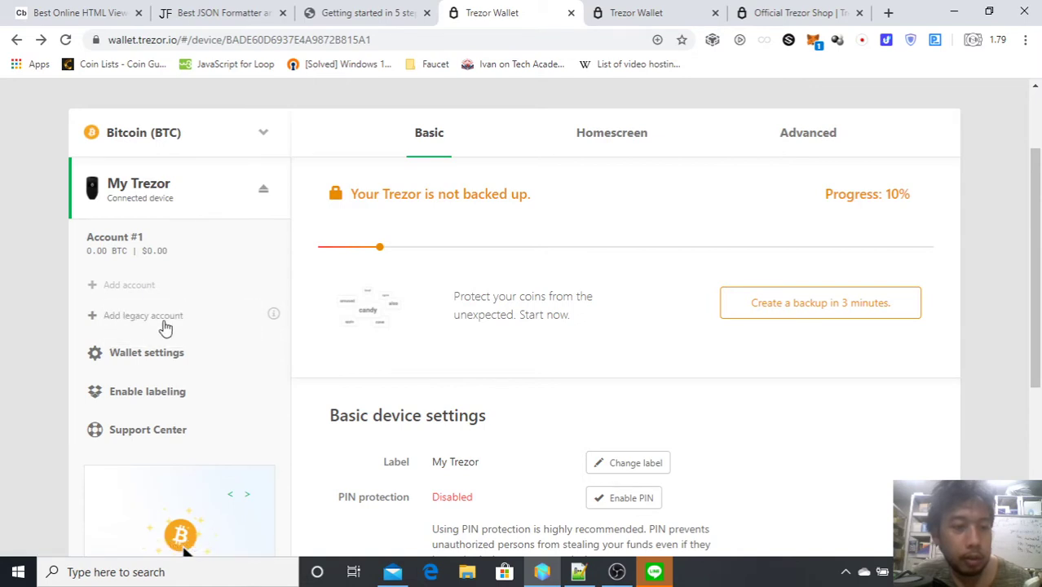
# Browse the Homescreen tab's upload, editor and gallery of preset homescreen images.
pyautogui.scroll(-2, 470, 305)
pyautogui.scroll(4, 471, 308)
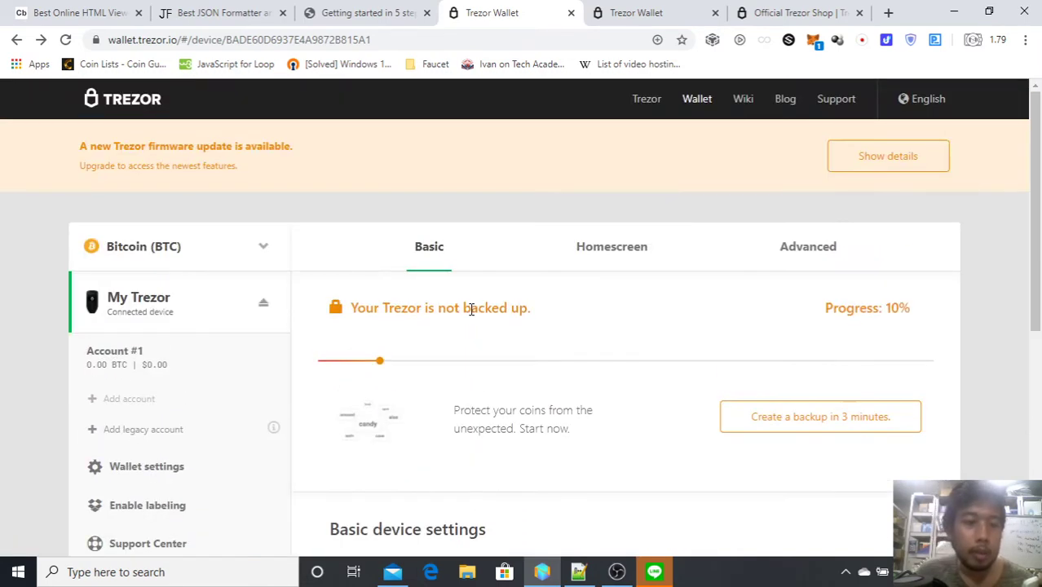
pyautogui.click(643, 255)
pyautogui.scroll(-6, 633, 269)
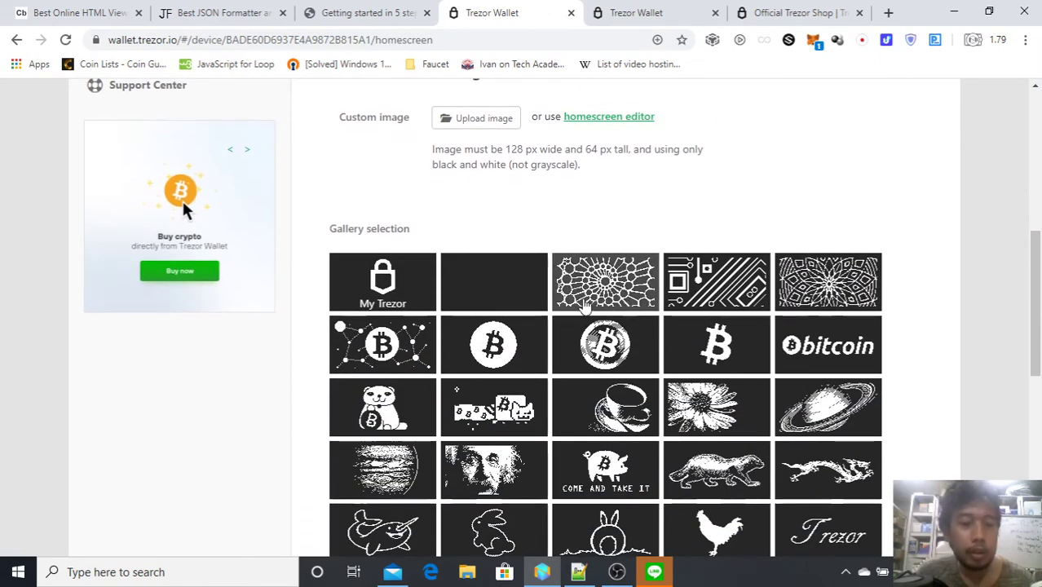
pyautogui.scroll(-2, 617, 262)
pyautogui.scroll(-5, 617, 261)
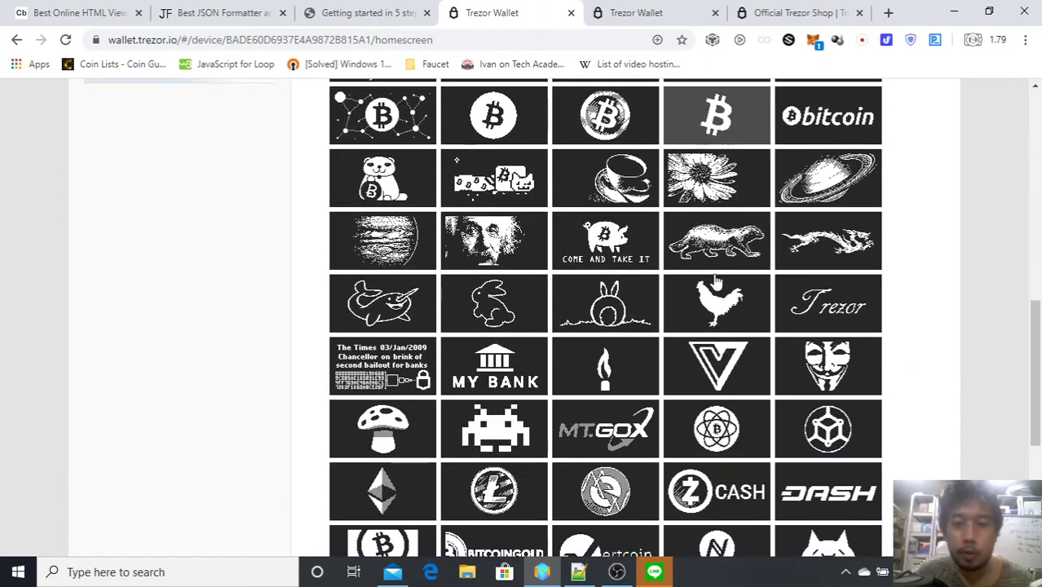
pyautogui.scroll(5, 583, 408)
pyautogui.scroll(2, 584, 392)
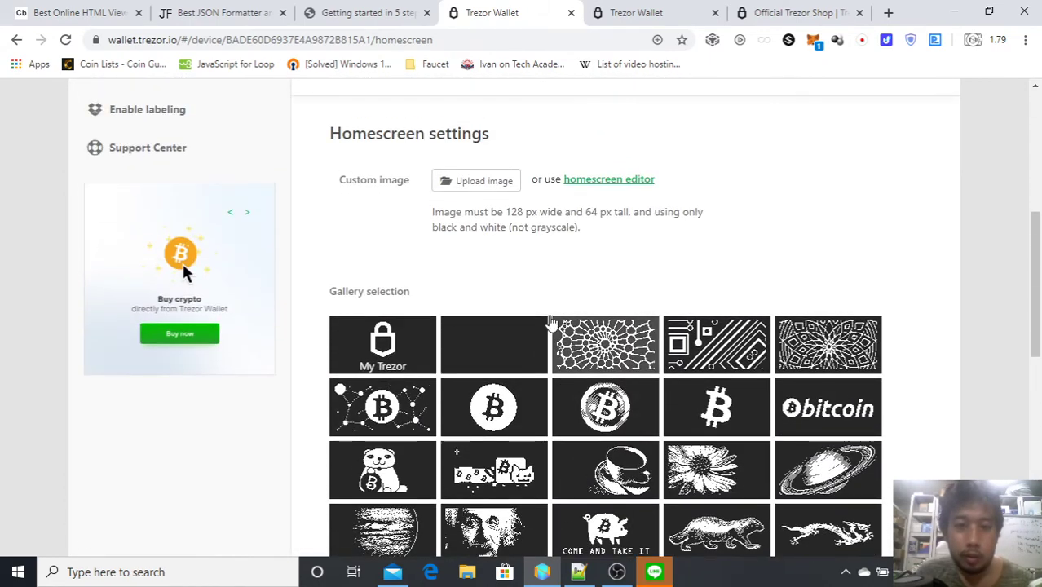
pyautogui.scroll(-7, 674, 494)
pyautogui.scroll(-2, 673, 495)
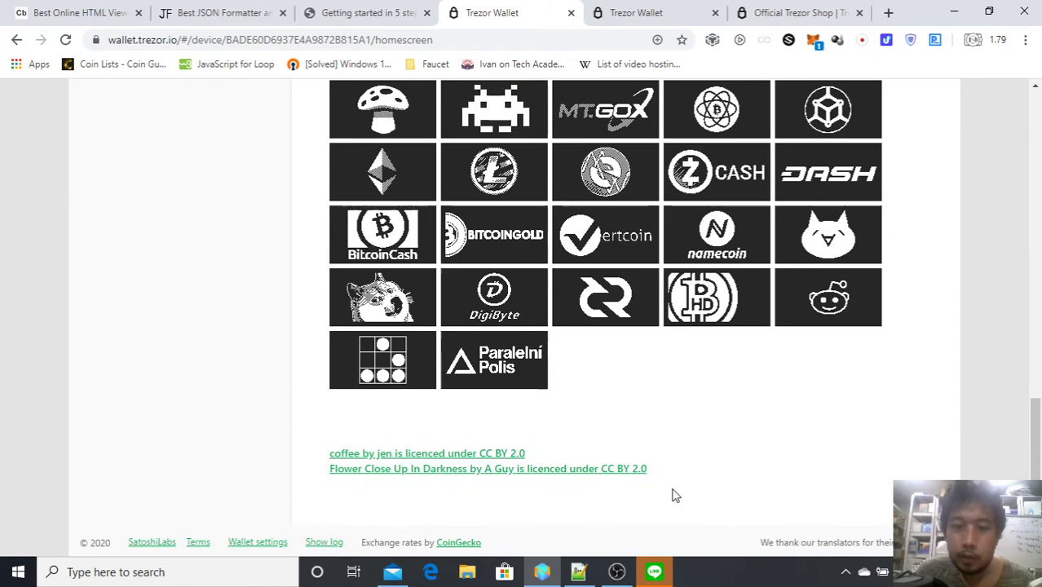
pyautogui.scroll(12, 676, 496)
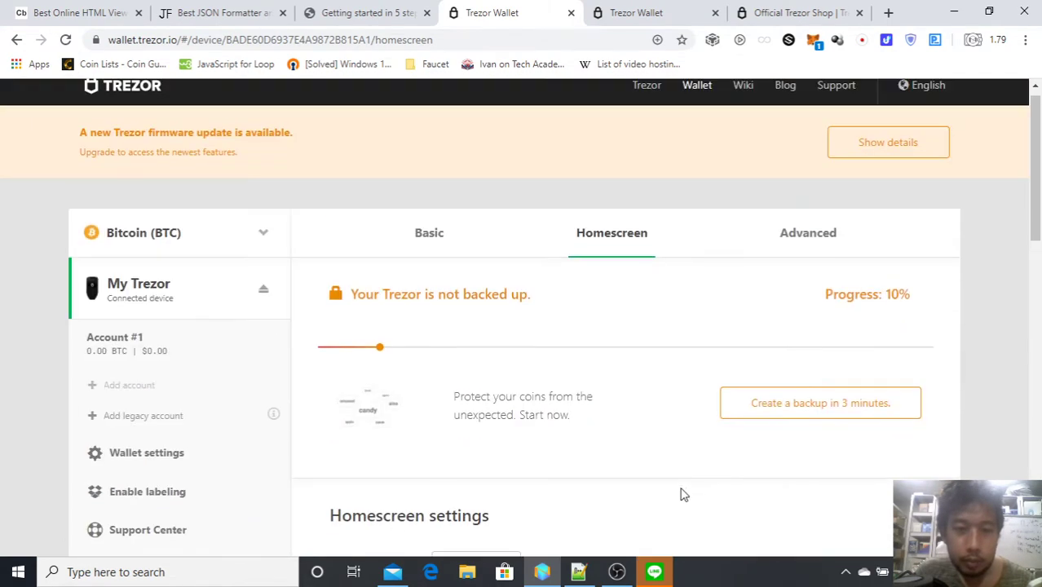
# Read the Advanced tab's firmware 1.6.3, Passphrase, Check recovery seed and Wipe device sections.
pyautogui.click(810, 237)
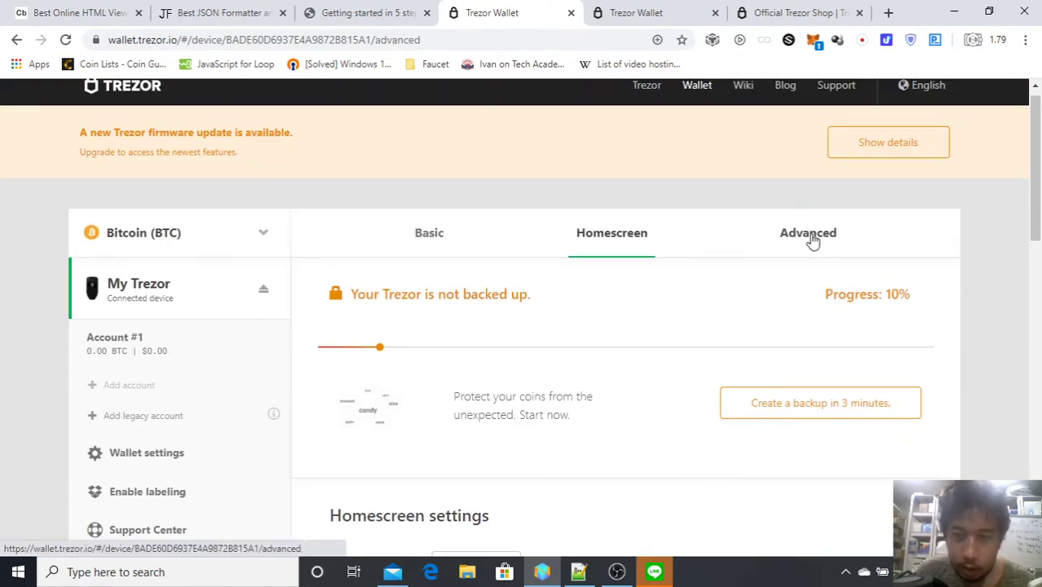
pyautogui.scroll(-3, 671, 355)
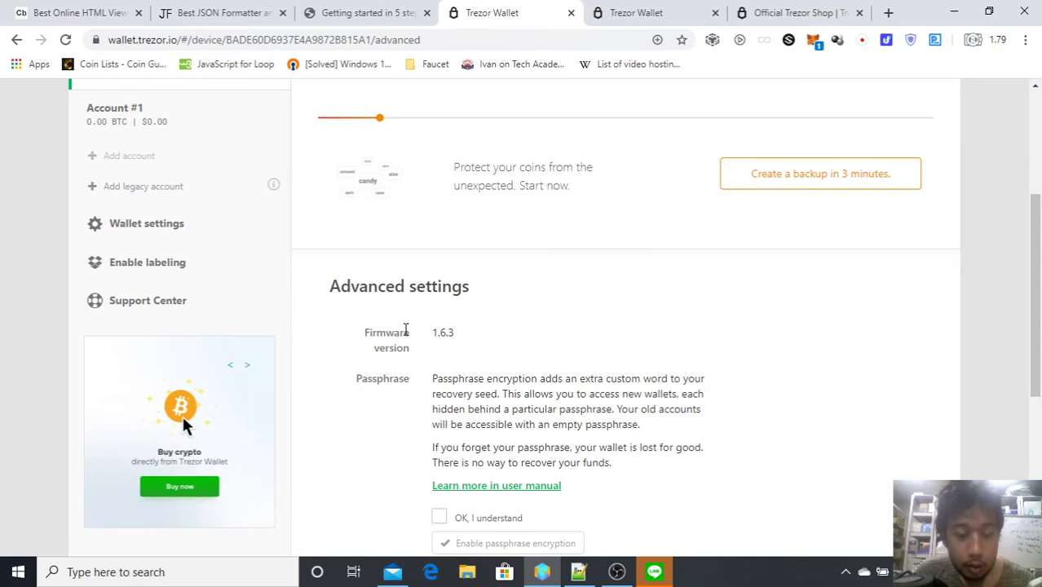
pyautogui.scroll(-2, 430, 324)
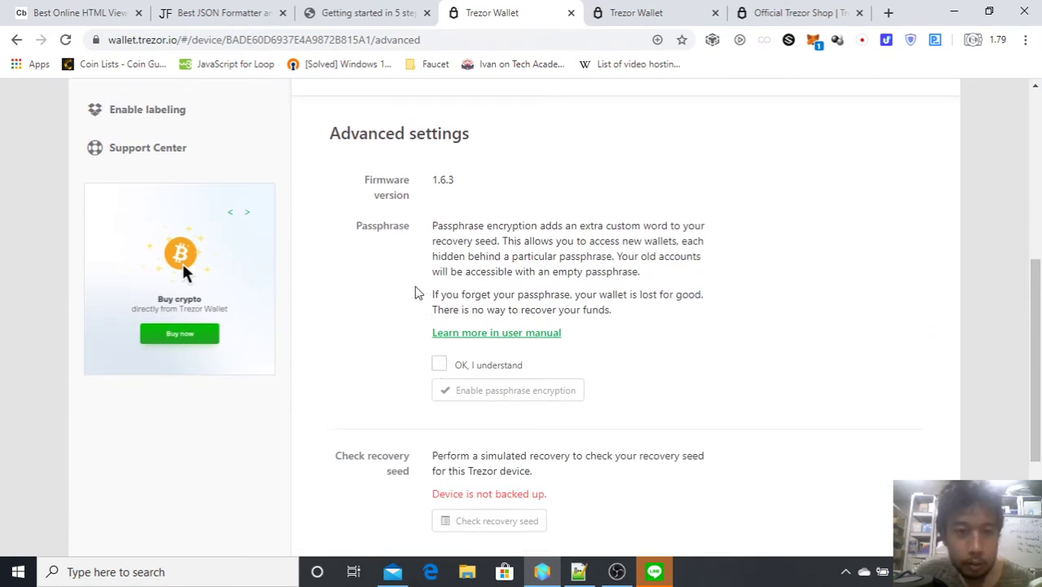
pyautogui.moveTo(477, 227); pyautogui.dragTo(678, 296)
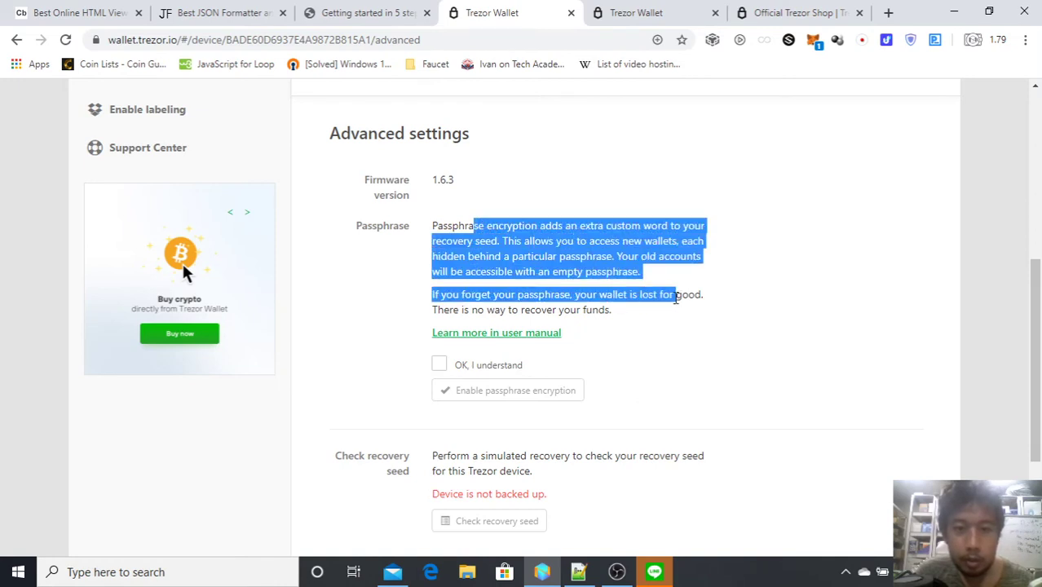
pyautogui.scroll(-2, 407, 373)
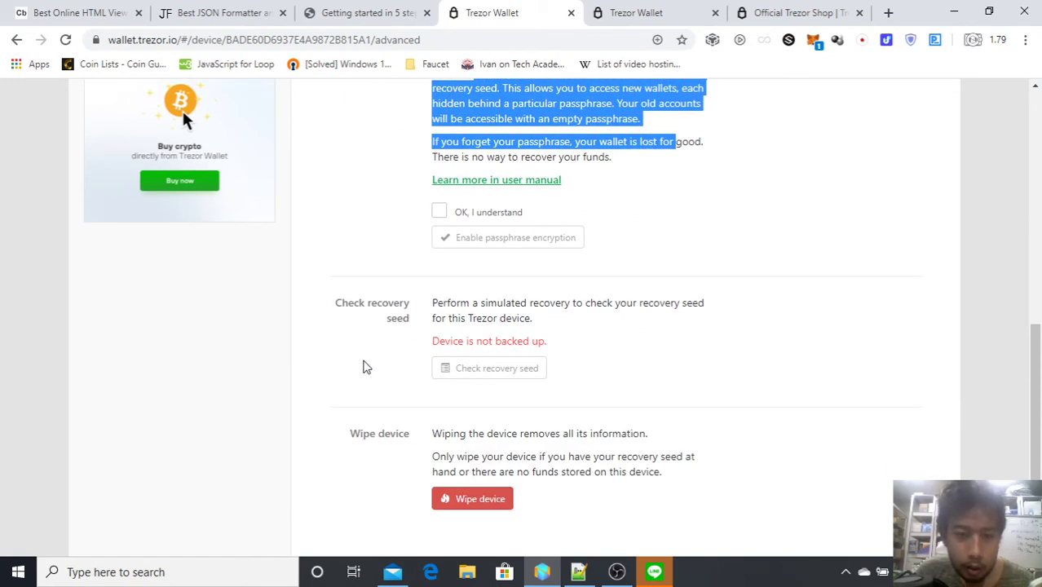
pyautogui.moveTo(376, 306); pyautogui.dragTo(541, 334)
pyautogui.click(545, 345)
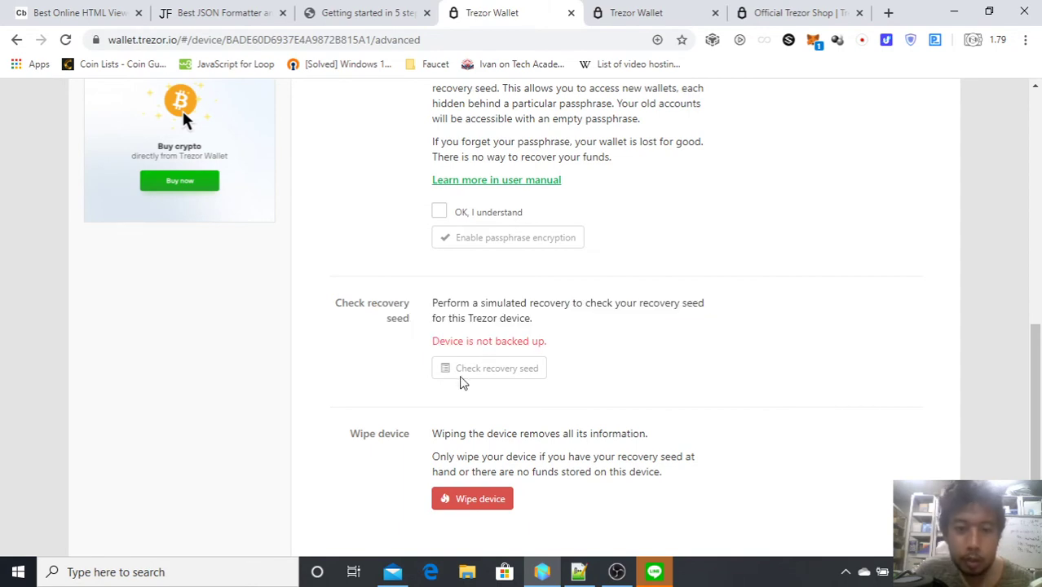
pyautogui.scroll(-1, 461, 382)
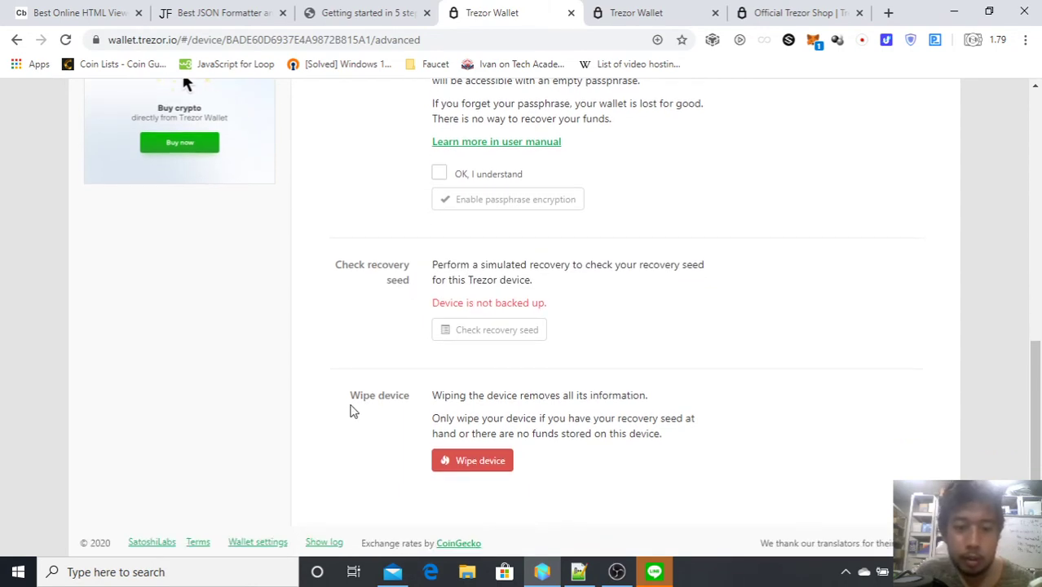
pyautogui.moveTo(337, 399); pyautogui.dragTo(630, 421)
pyautogui.scroll(8, 472, 408)
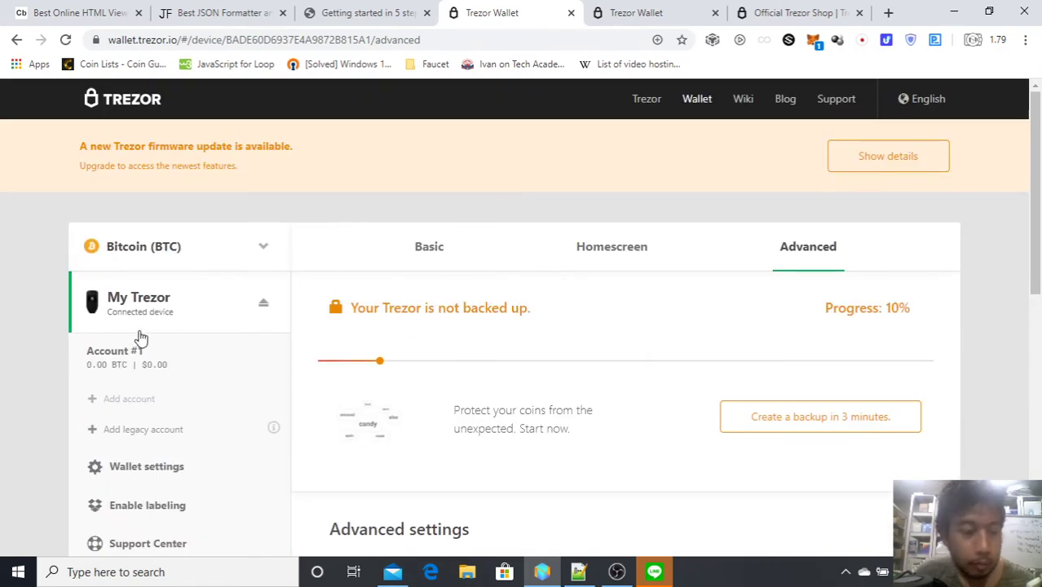
# Open Bitcoin Account #1 in the sidebar.
pyautogui.click(155, 252)
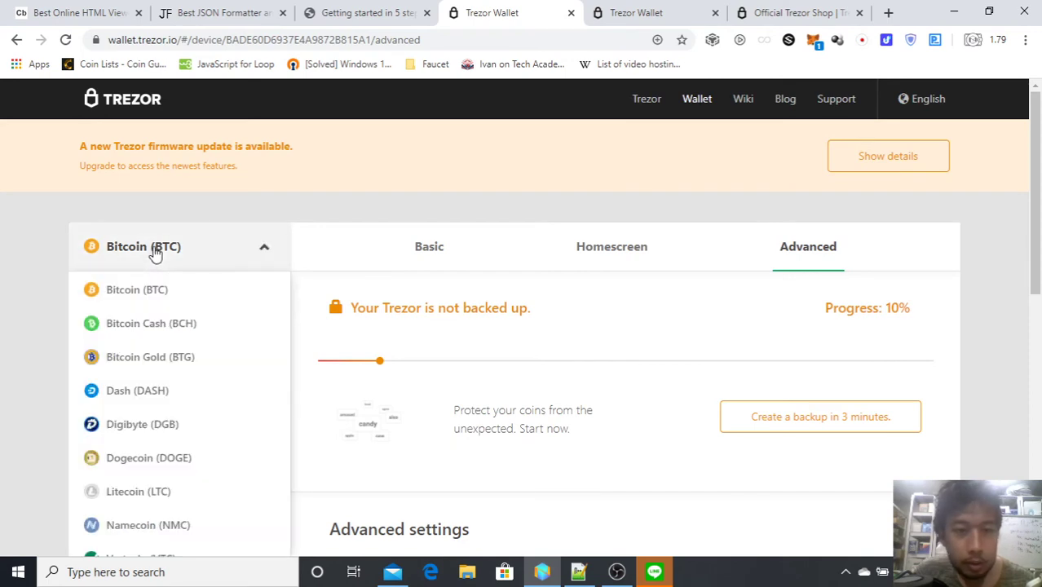
pyautogui.click(155, 253)
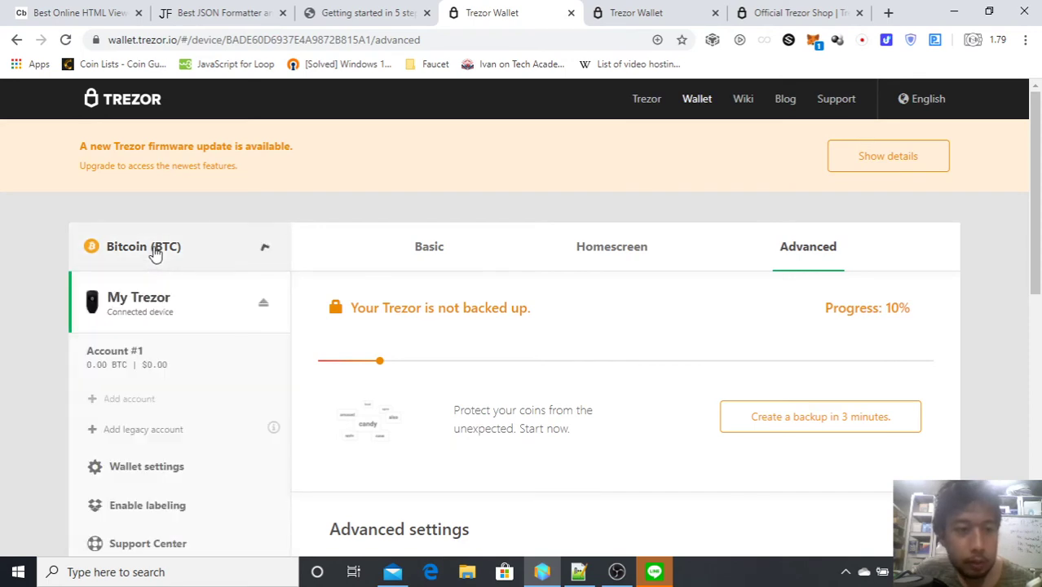
pyautogui.click(145, 366)
pyautogui.scroll(-1, 535, 319)
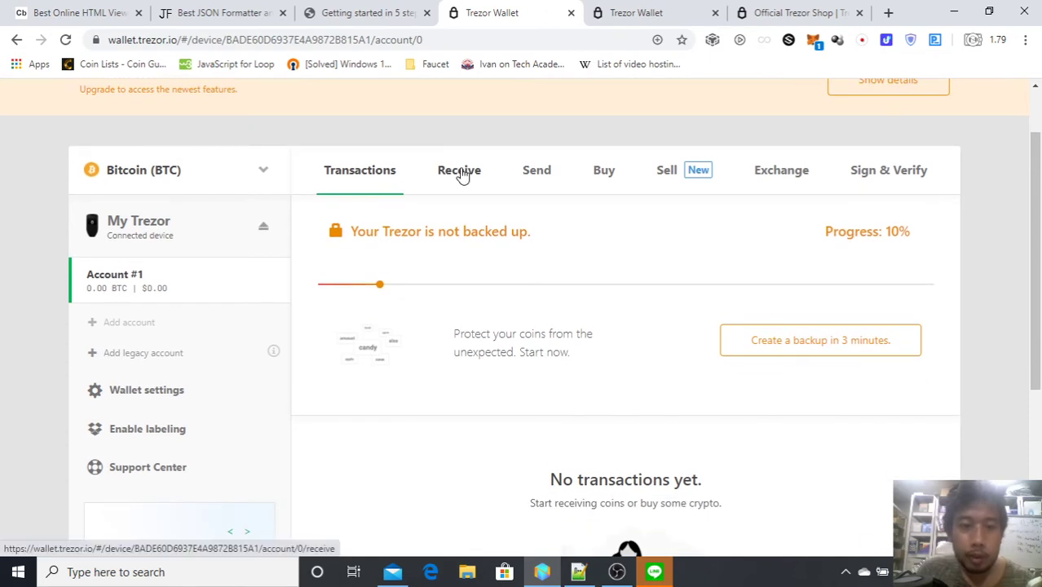
pyautogui.click(232, 173)
pyautogui.click(542, 249)
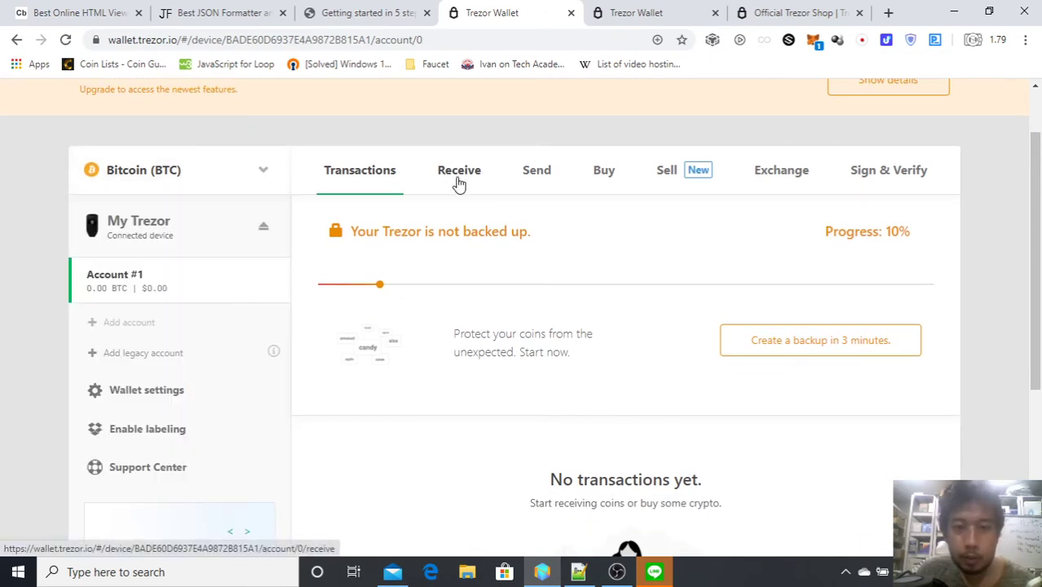
# Reveal Account #1's full receiving address and QR code, accepting the missing-backup risk.
pyautogui.click(458, 181)
pyautogui.scroll(-2, 497, 275)
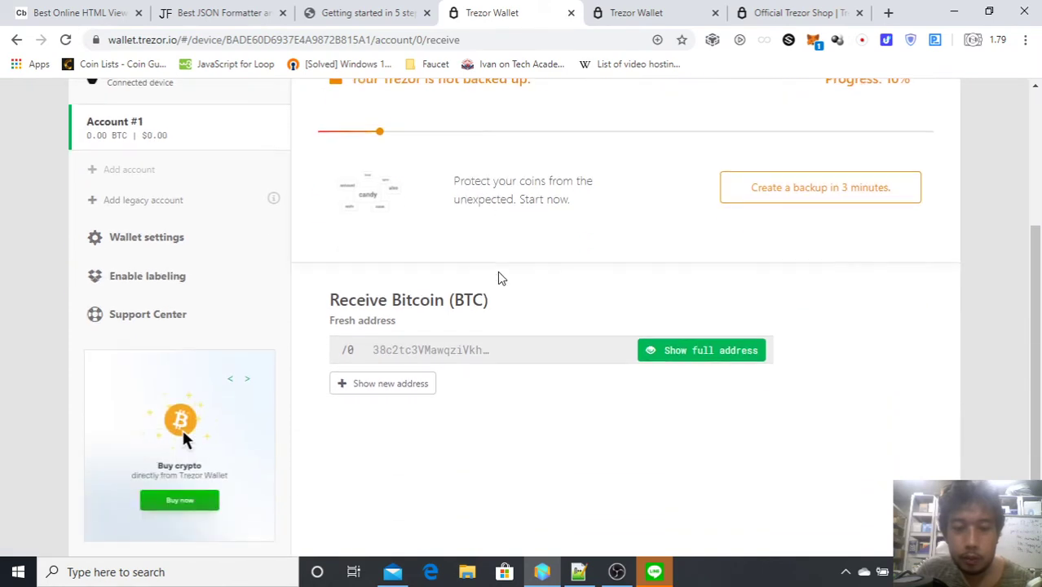
pyautogui.click(689, 357)
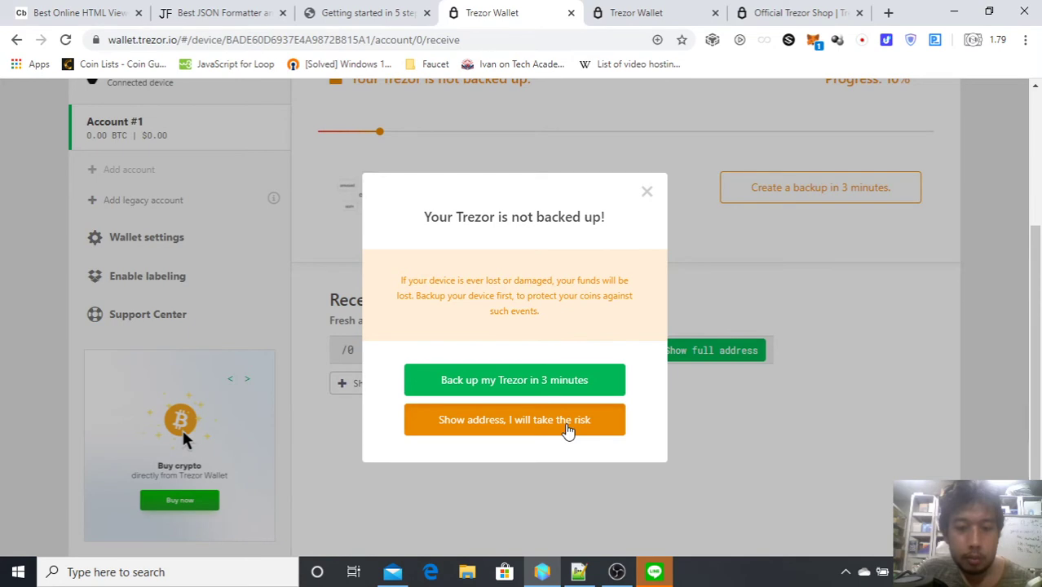
pyautogui.click(569, 429)
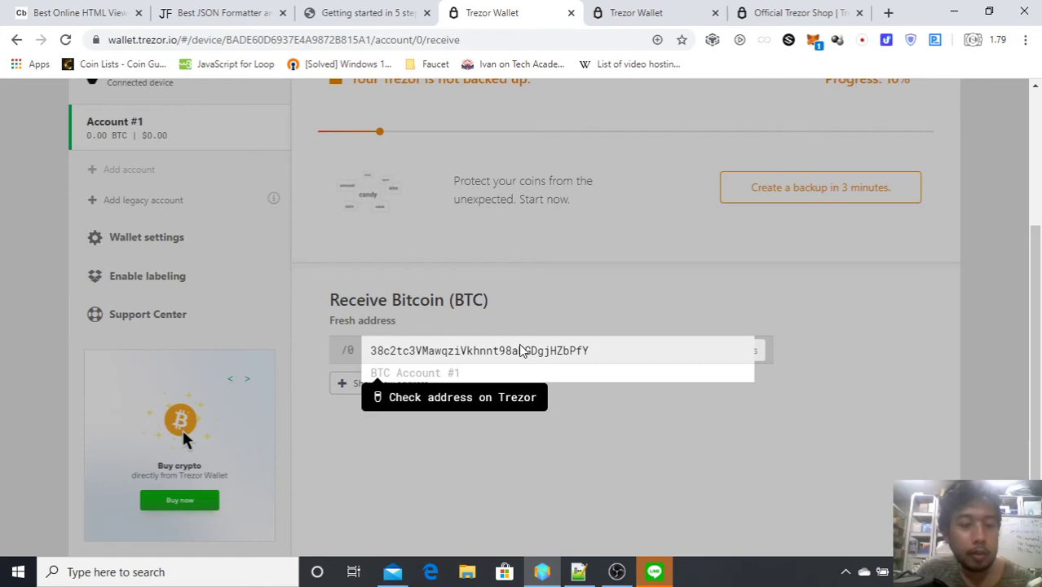
pyautogui.click(616, 572)
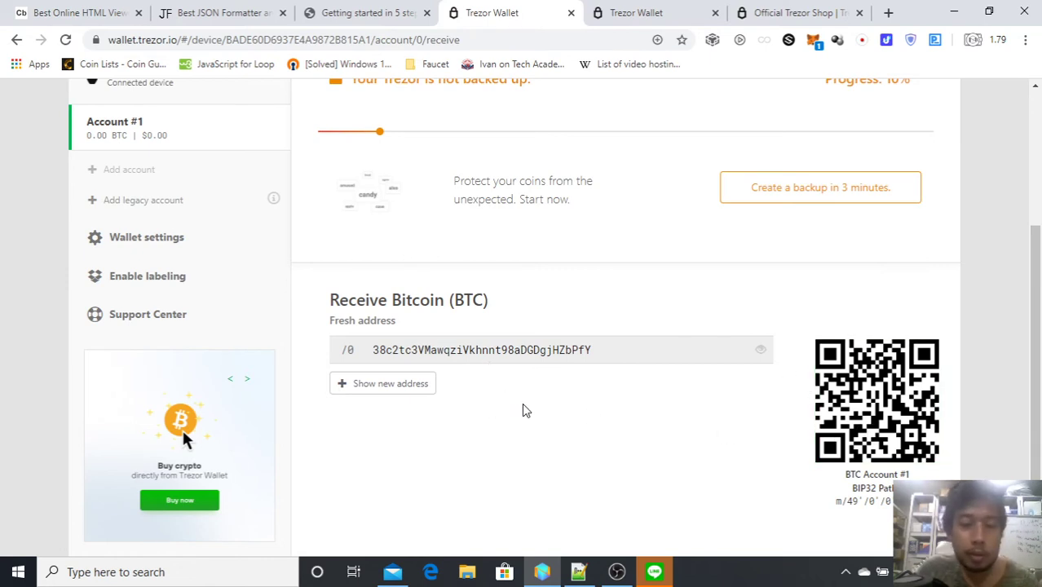
pyautogui.scroll(2, 644, 400)
pyautogui.scroll(-2, 414, 414)
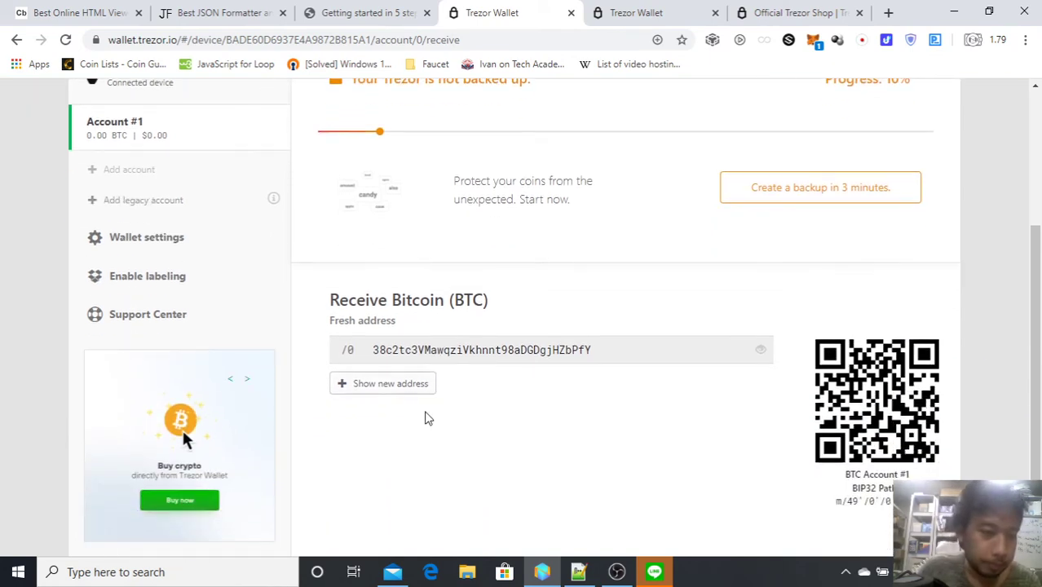
pyautogui.scroll(1, 349, 339)
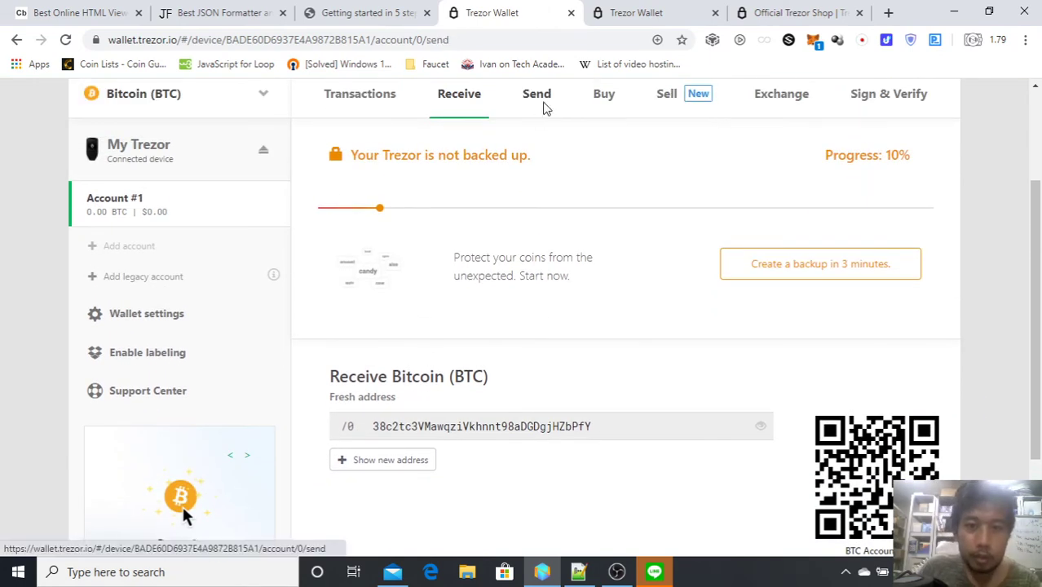
pyautogui.click(544, 106)
pyautogui.scroll(-1, 620, 351)
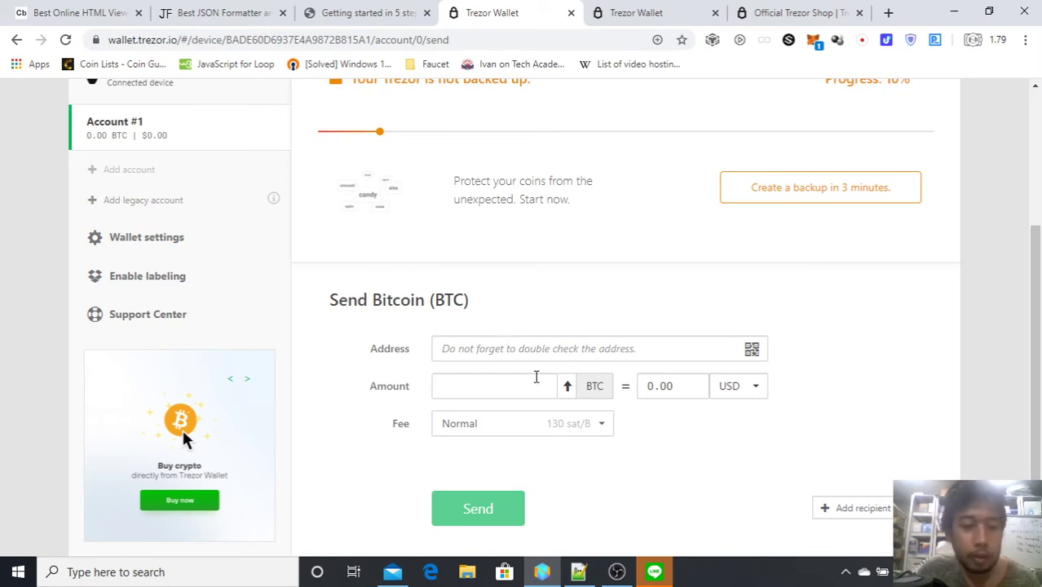
pyautogui.scroll(-1, 537, 376)
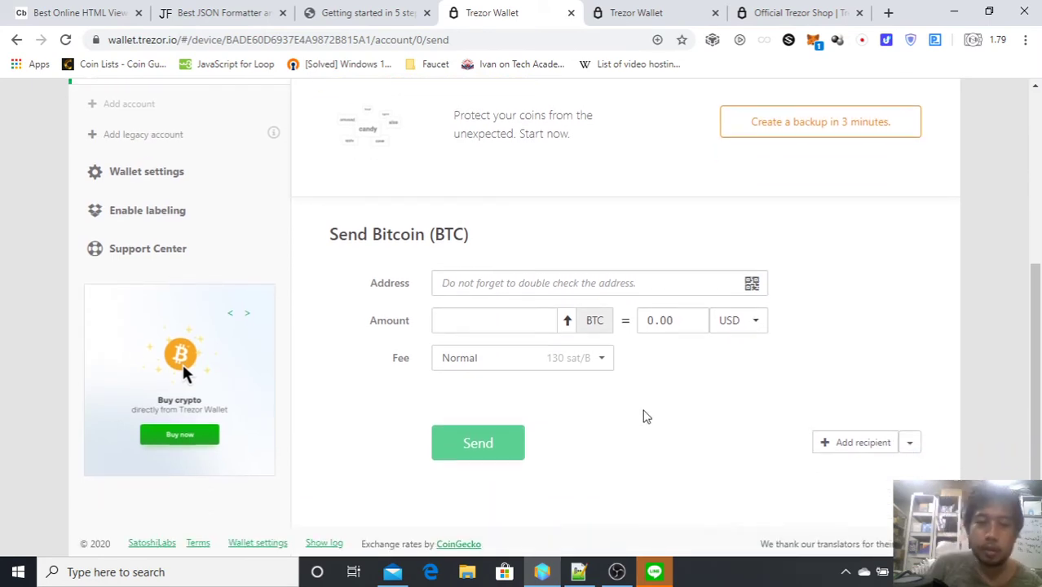
pyautogui.scroll(1, 619, 414)
pyautogui.click(675, 358)
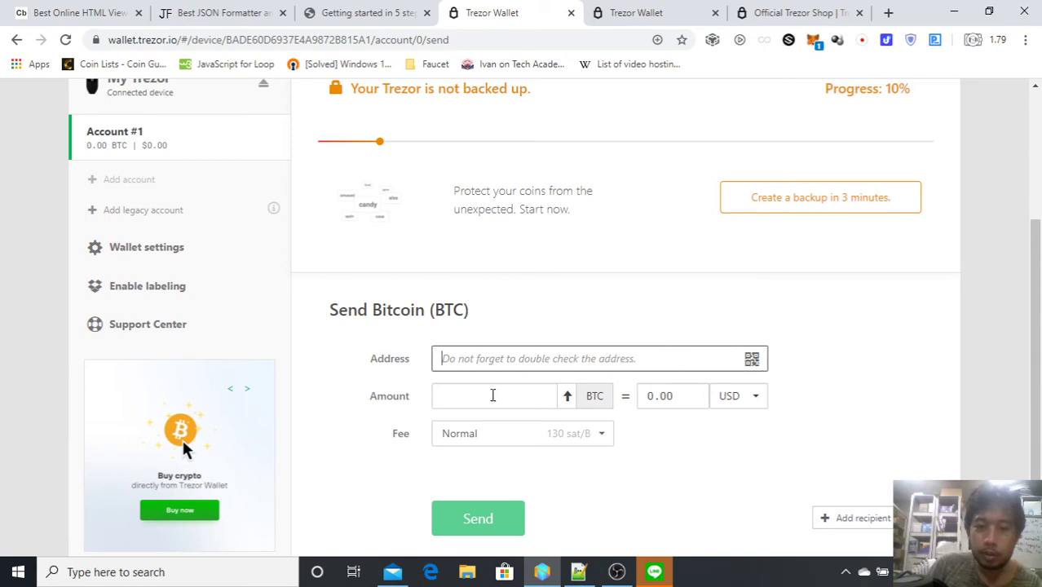
pyautogui.click(479, 399)
pyautogui.scroll(-1, 493, 453)
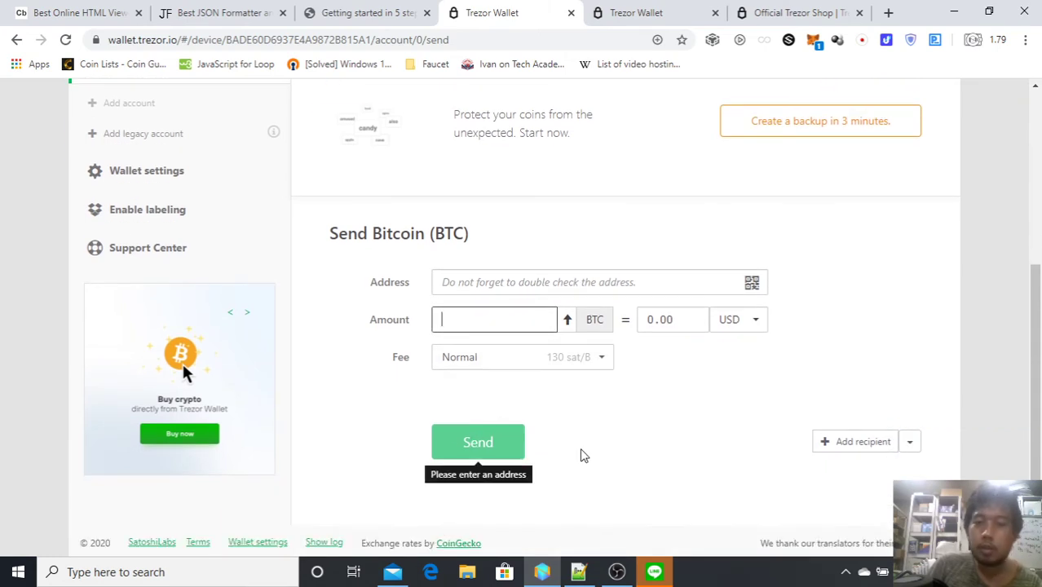
pyautogui.scroll(2, 588, 455)
pyautogui.scroll(2, 594, 455)
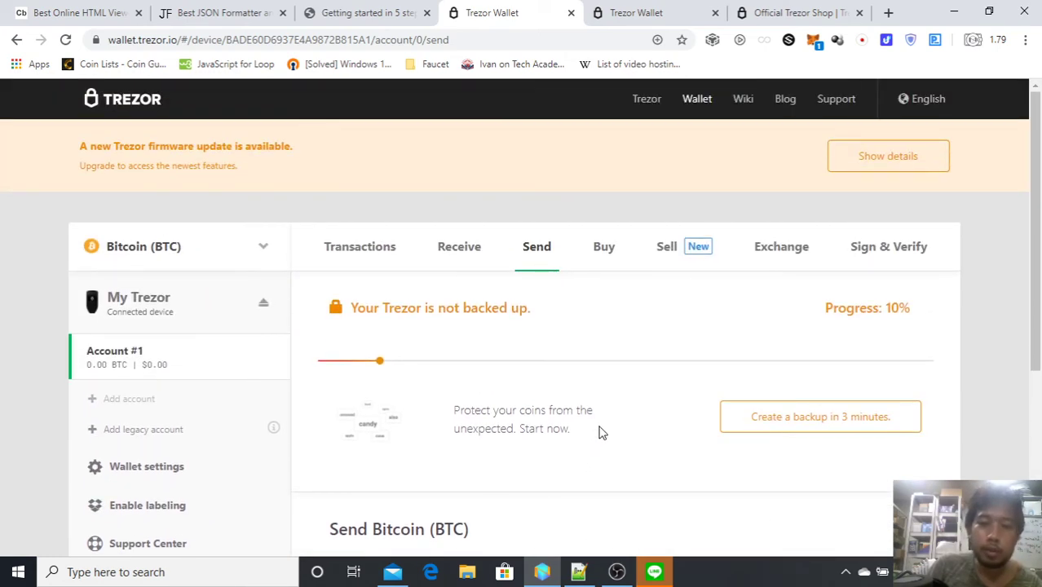
pyautogui.scroll(-1, 600, 429)
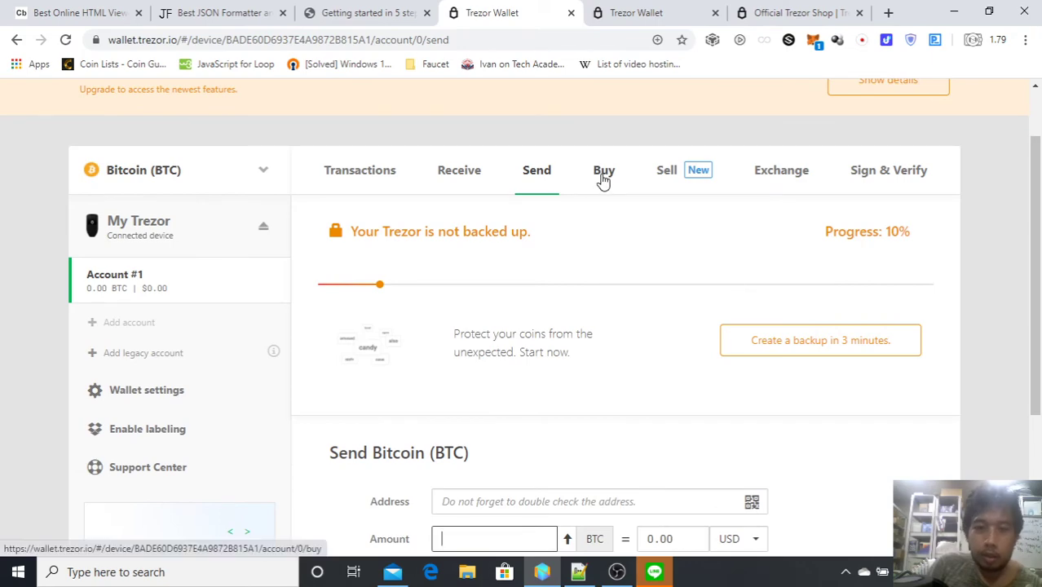
# Open the Buy section and accept its terms and disclaimer.
pyautogui.click(603, 173)
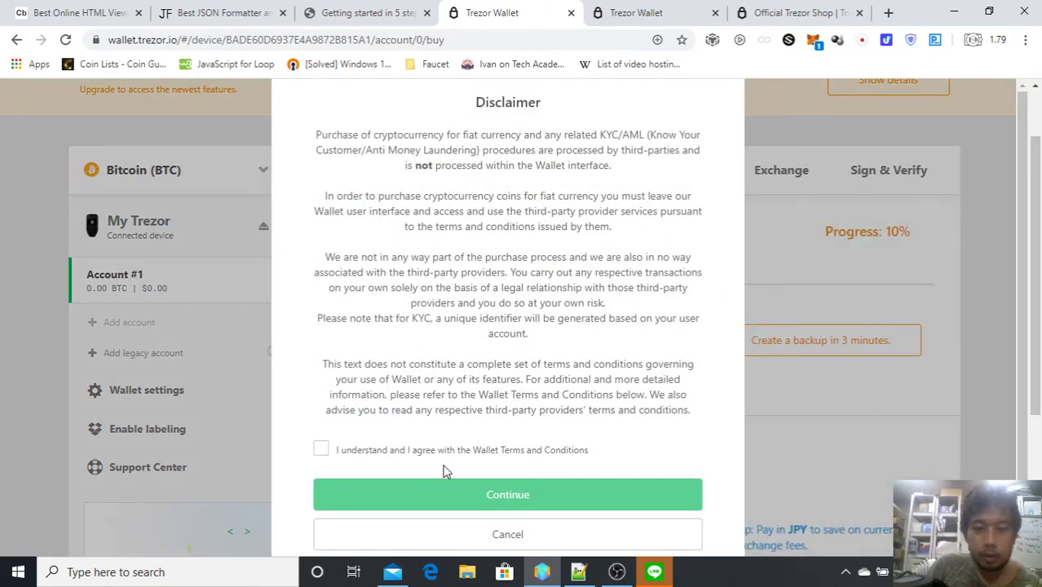
pyautogui.click(404, 451)
pyautogui.click(427, 493)
pyautogui.scroll(-1, 534, 395)
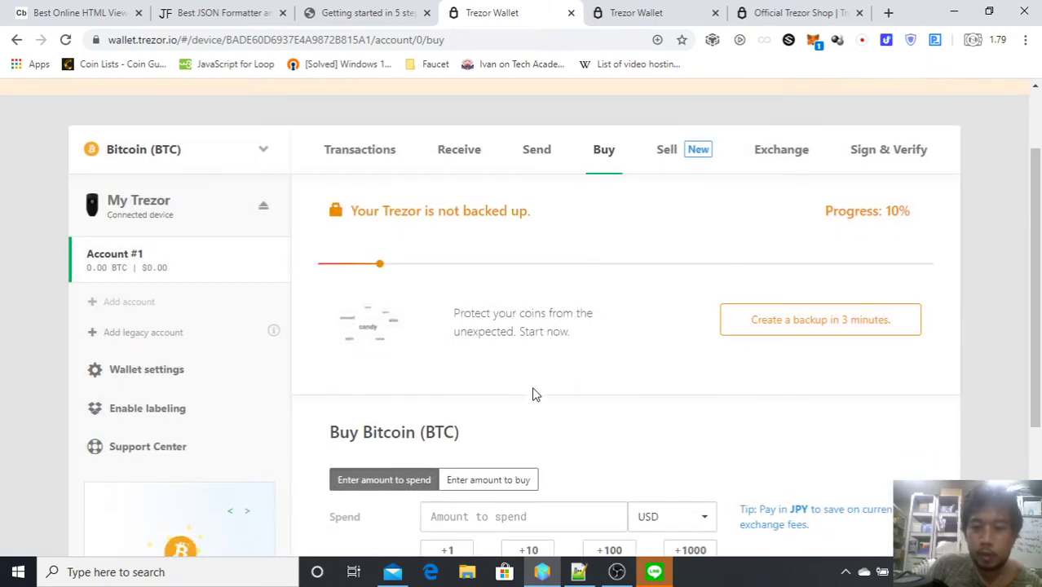
pyautogui.scroll(-2, 534, 395)
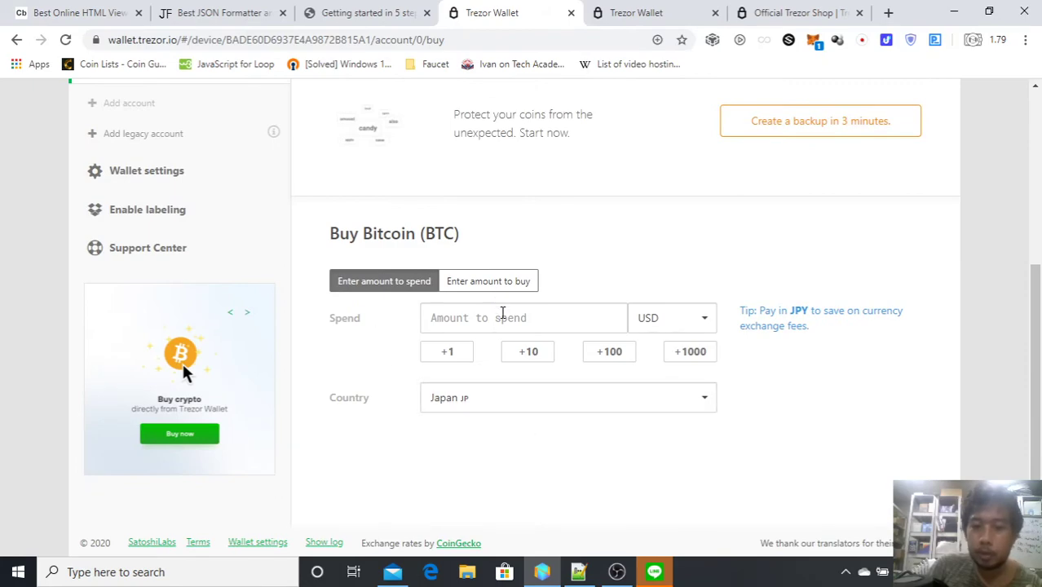
pyautogui.scroll(4, 630, 343)
# Open the Sell section and accept its terms and disclaimer.
pyautogui.click(696, 247)
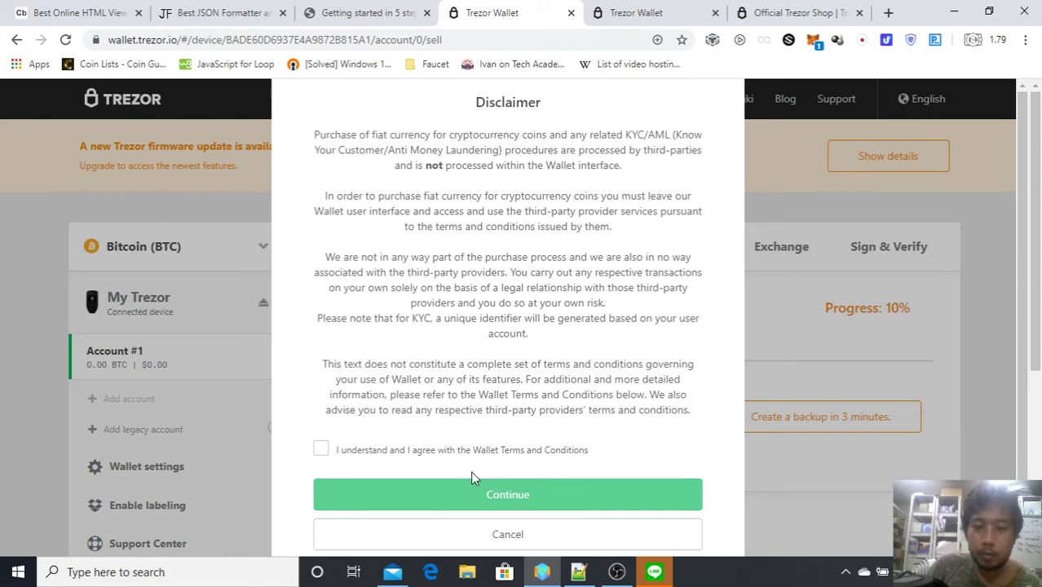
pyautogui.click(442, 452)
pyautogui.click(461, 494)
pyautogui.scroll(-3, 482, 438)
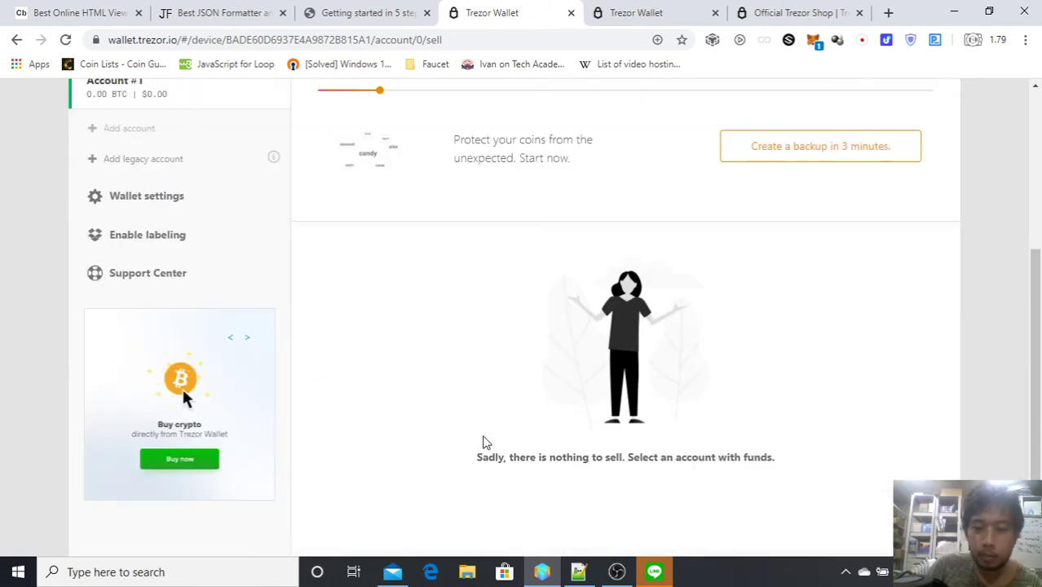
pyautogui.scroll(3, 667, 430)
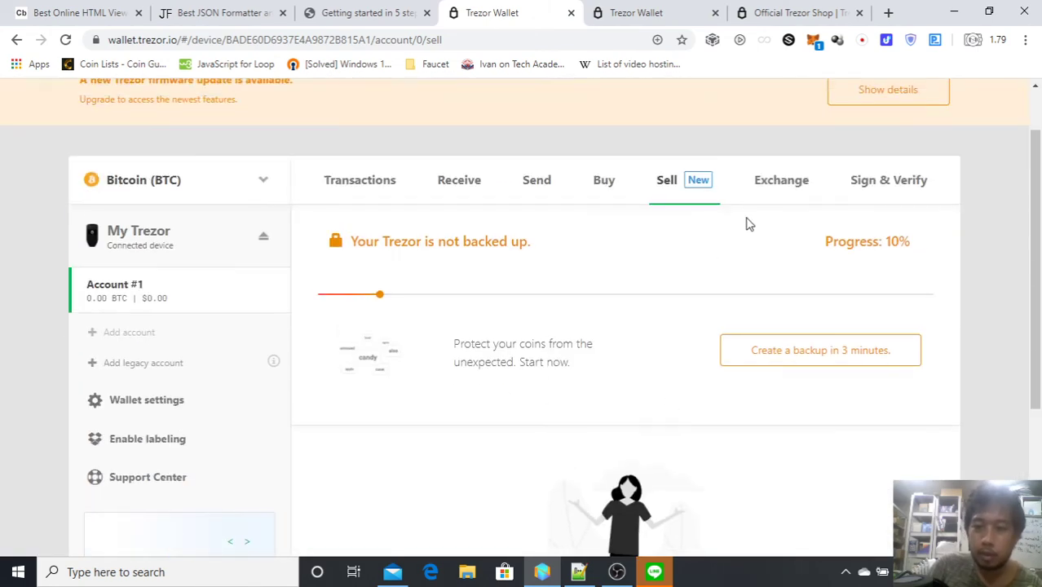
# On Exchange Bitcoin, choose ETH - Ethereum as the coin to buy.
pyautogui.click(781, 180)
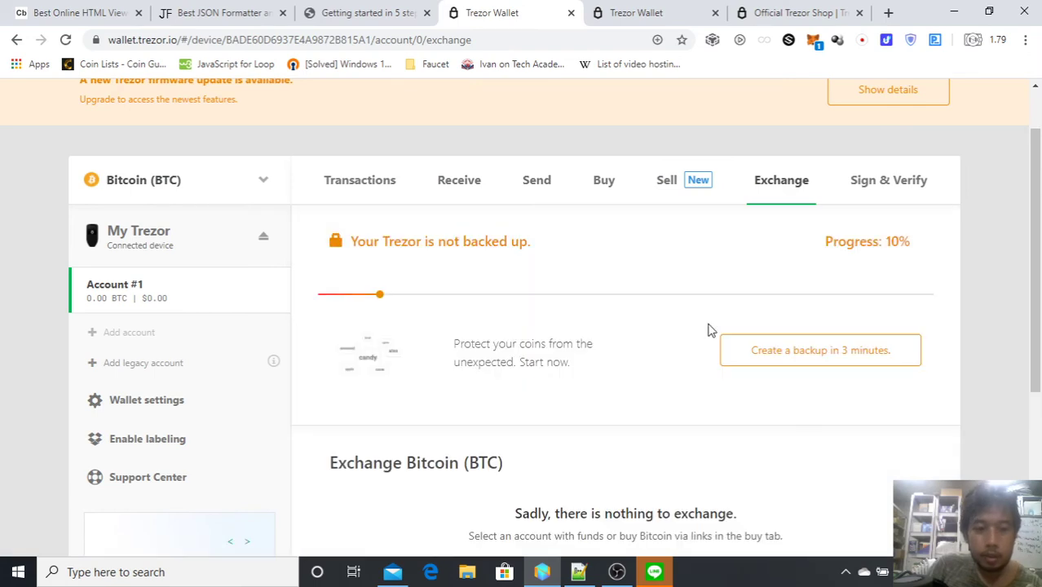
pyautogui.scroll(-3, 708, 329)
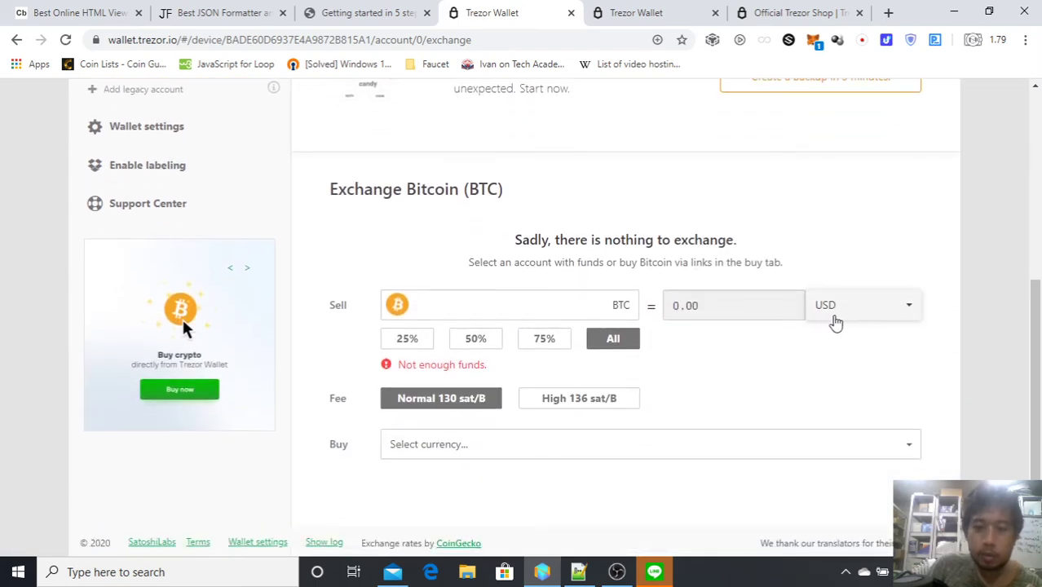
pyautogui.click(701, 445)
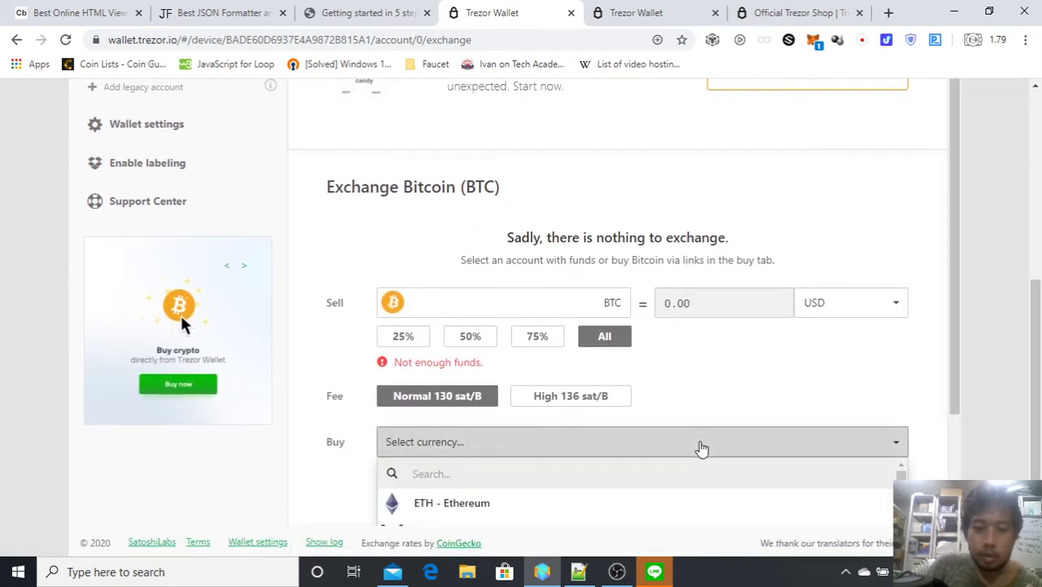
pyautogui.scroll(-2, 700, 450)
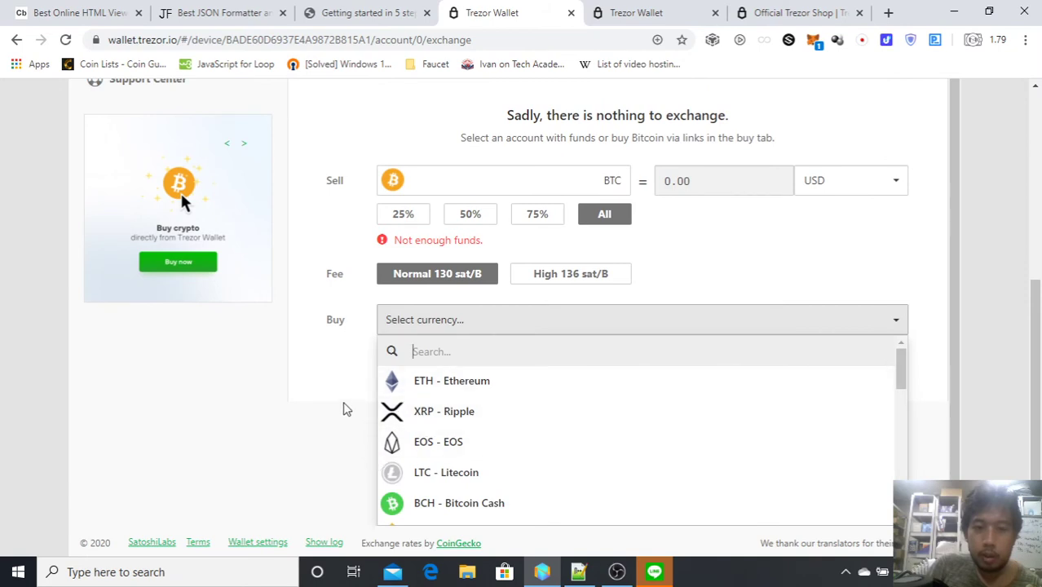
pyautogui.scroll(-3, 482, 416)
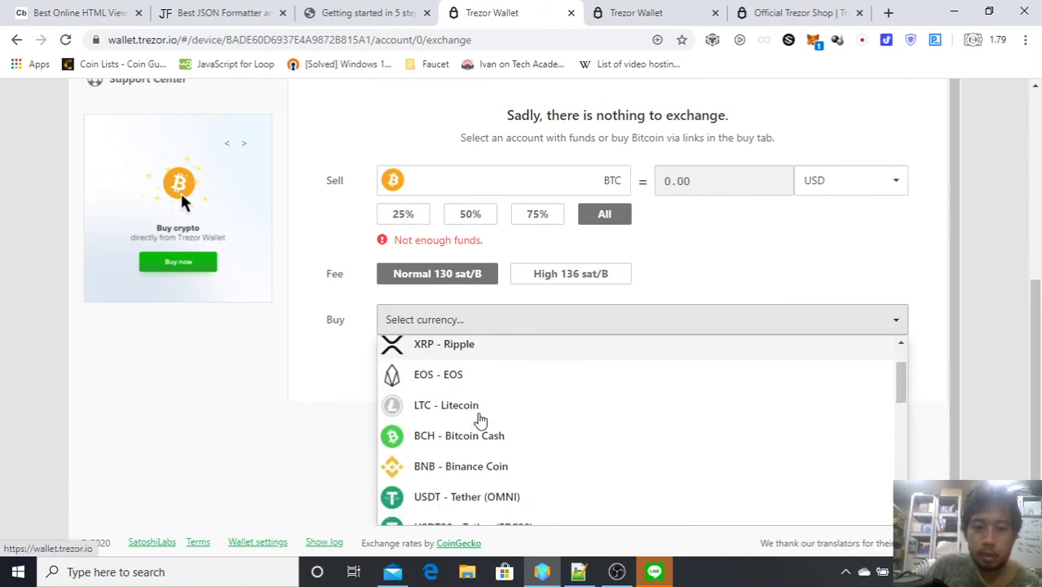
pyautogui.scroll(-4, 432, 436)
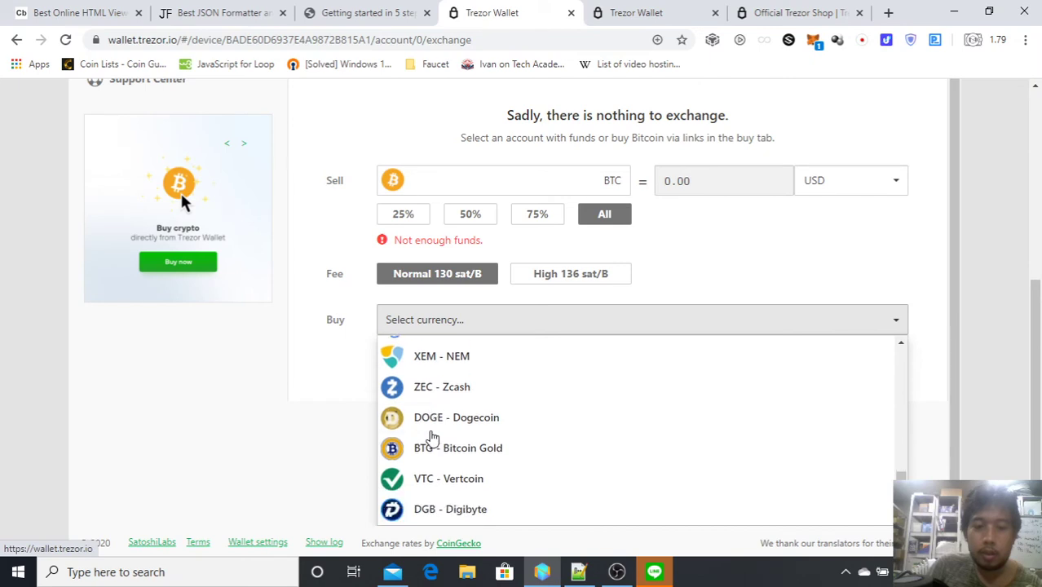
pyautogui.scroll(5, 400, 440)
pyautogui.scroll(2, 416, 338)
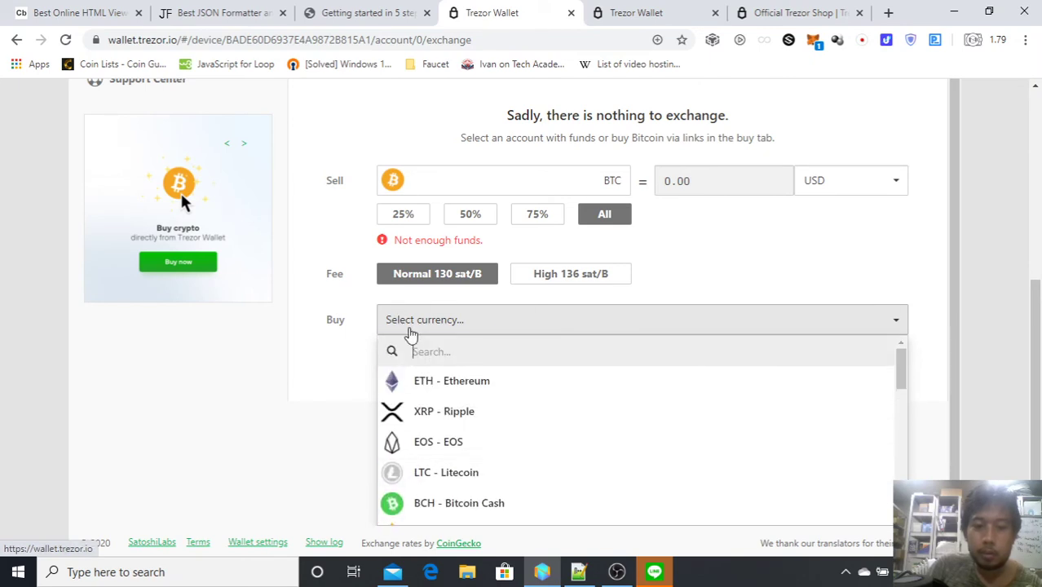
pyautogui.click(434, 384)
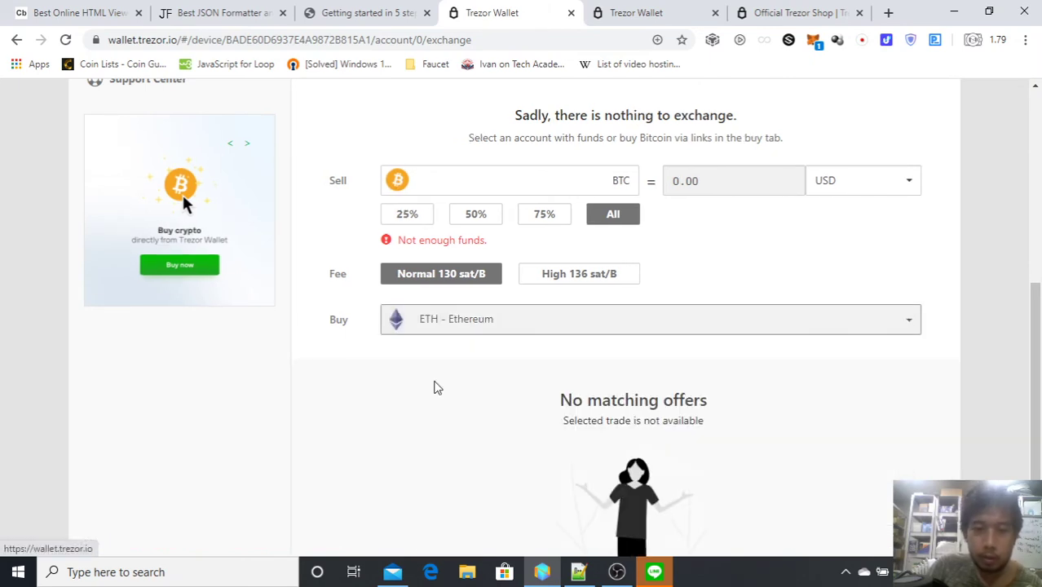
pyautogui.scroll(-2, 522, 375)
pyautogui.scroll(6, 186, 372)
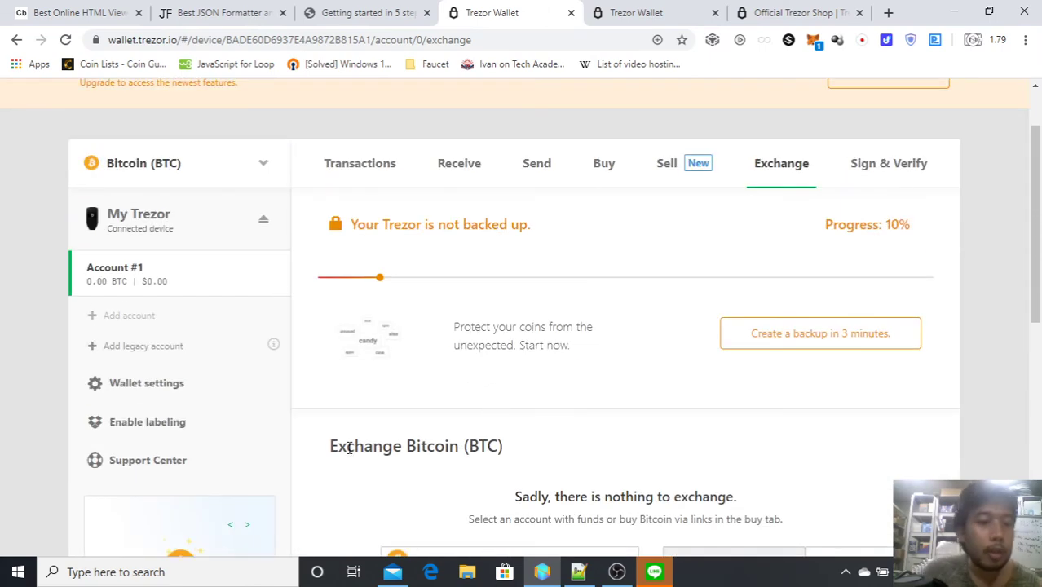
# Go from Account #1's transactions to the Sign & Verify tab and scan its empty forms.
pyautogui.click(154, 281)
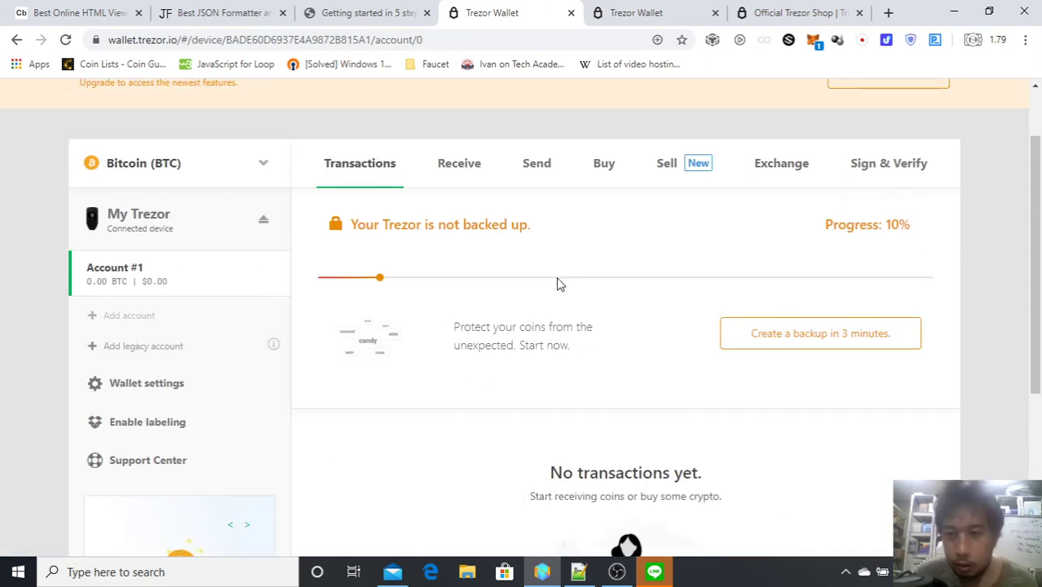
pyautogui.click(871, 168)
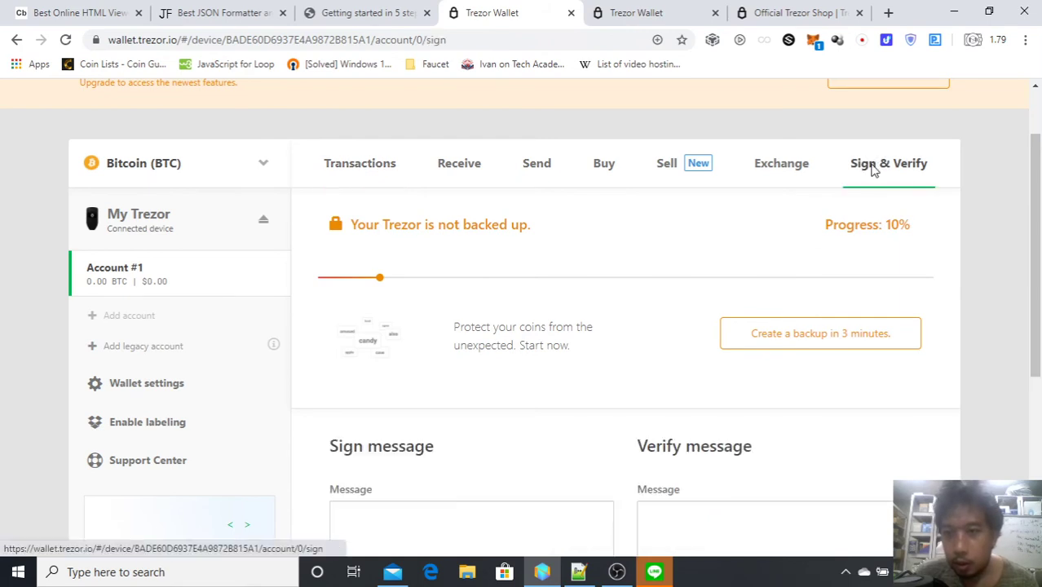
pyautogui.scroll(-3, 752, 323)
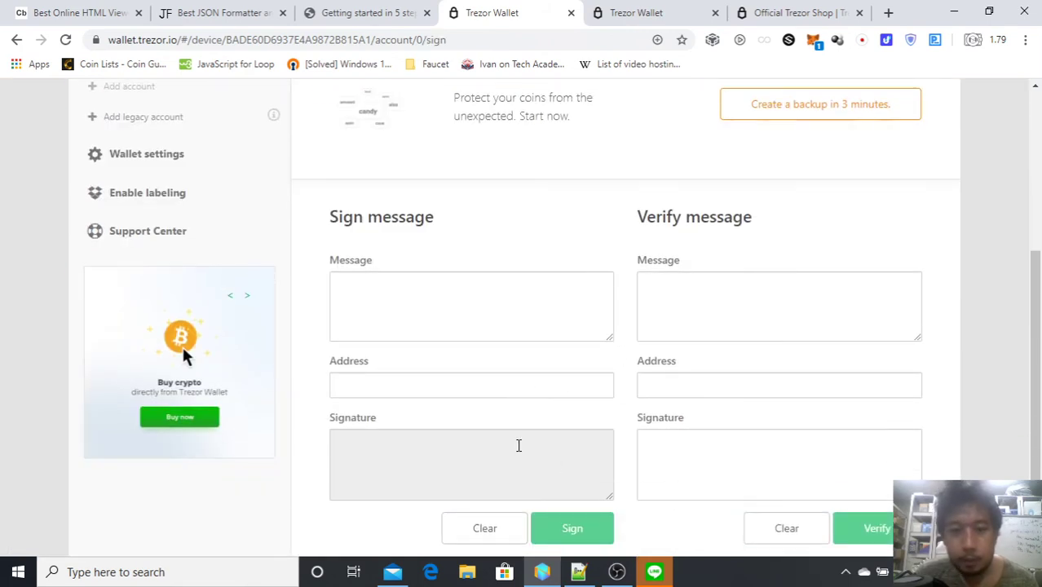
pyautogui.scroll(-1, 519, 445)
pyautogui.scroll(4, 512, 447)
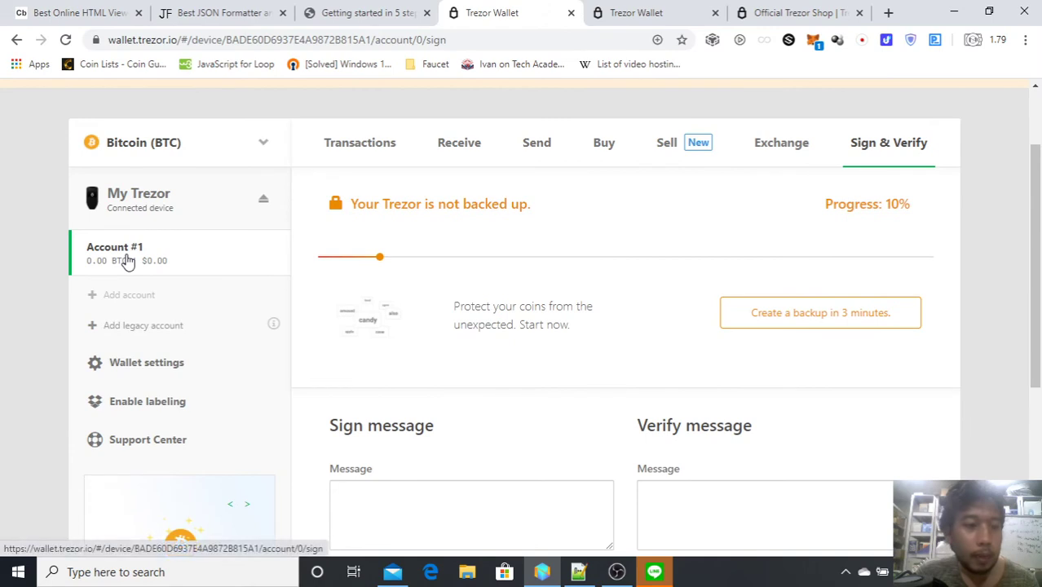
# Return to the account's transaction history and start creating the recovery seed backup.
pyautogui.click(351, 154)
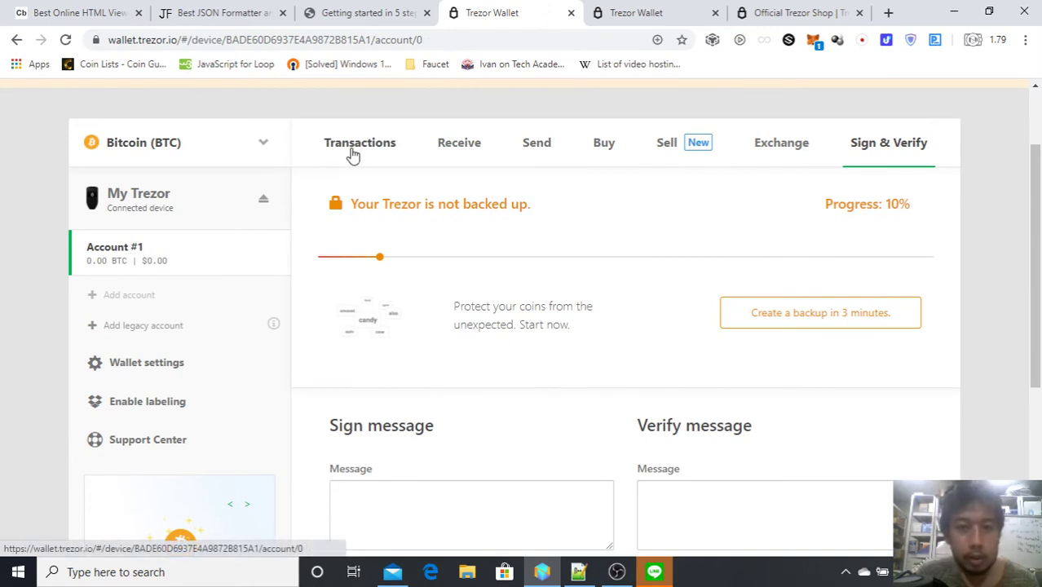
pyautogui.click(780, 318)
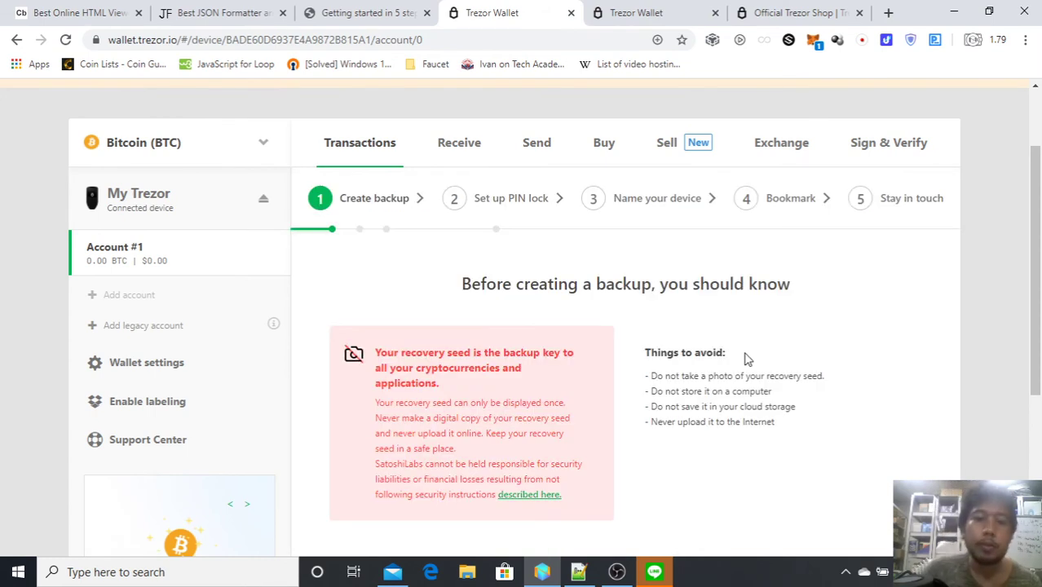
pyautogui.scroll(-1, 706, 353)
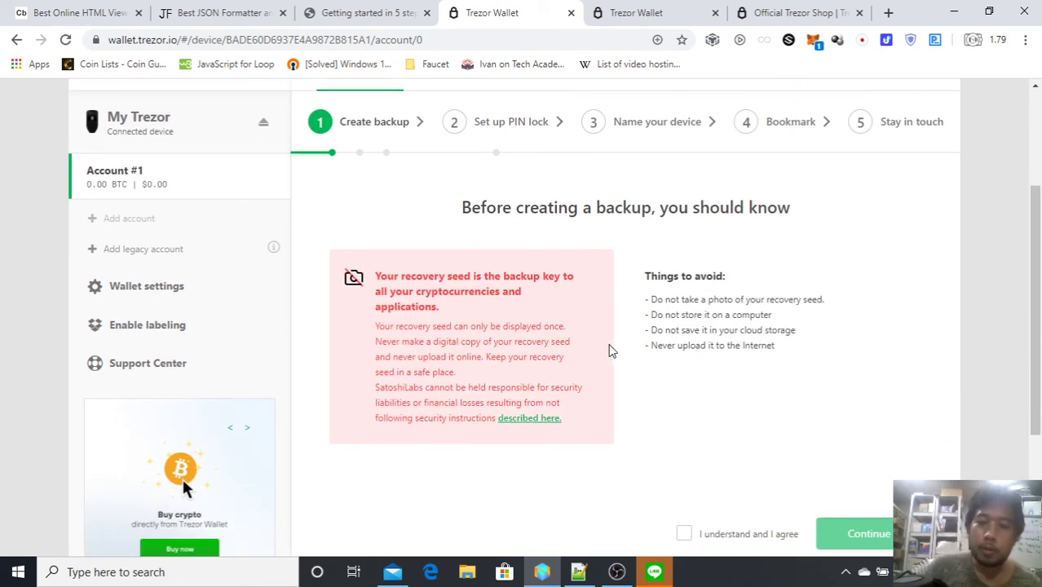
pyautogui.scroll(-1, 684, 314)
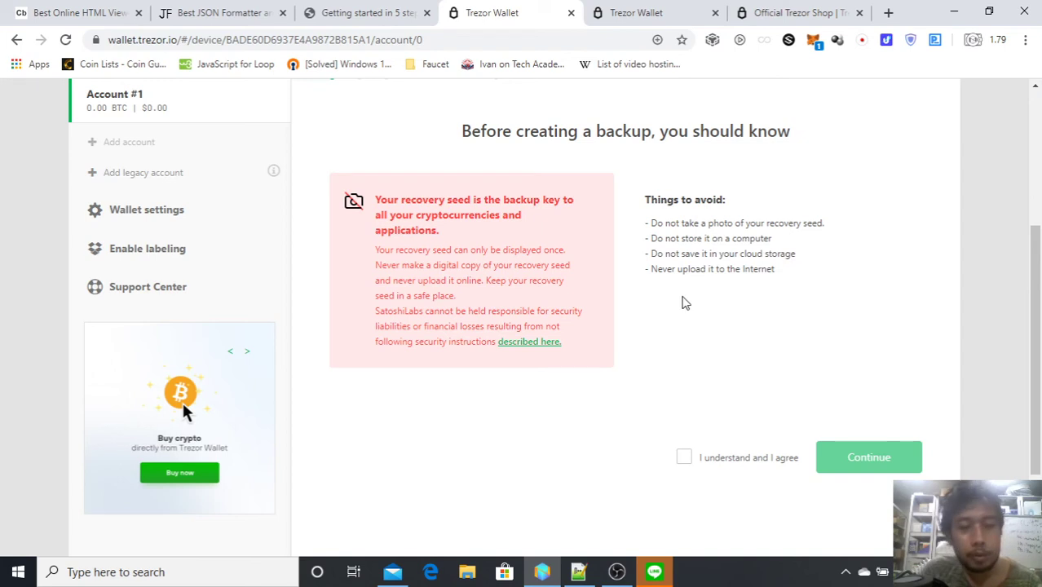
pyautogui.scroll(-1, 571, 316)
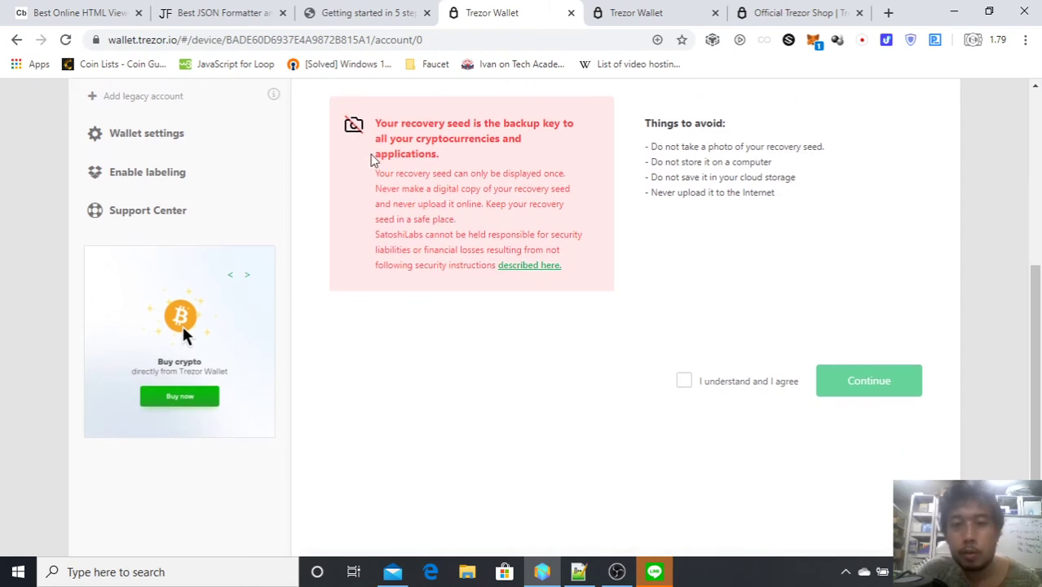
# Read the seed warning and 'Things to avoid' list, then tick 'I understand and I agree'.
pyautogui.moveTo(376, 130); pyautogui.dragTo(571, 230)
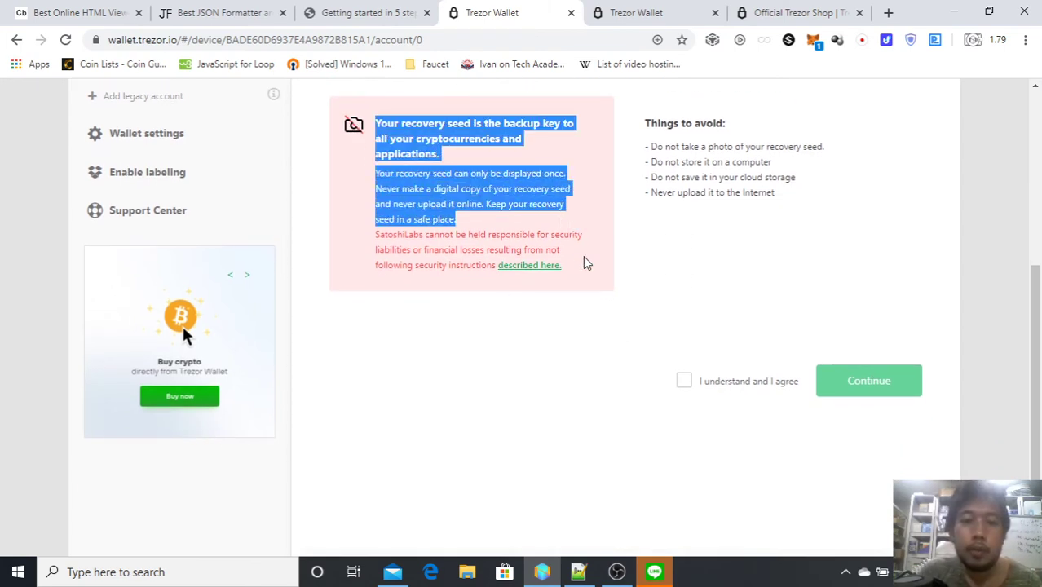
pyautogui.scroll(1, 607, 302)
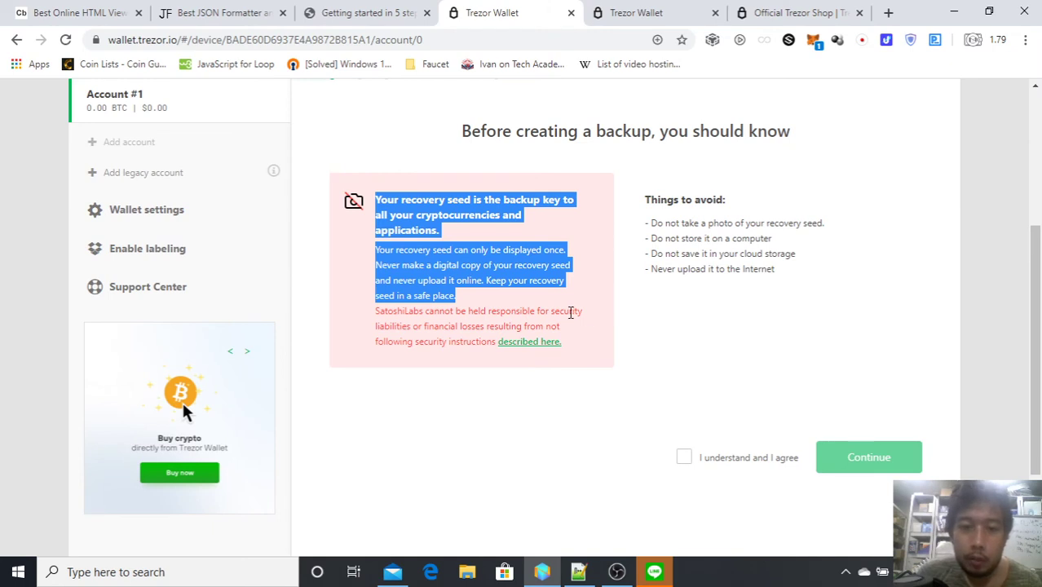
pyautogui.moveTo(567, 329); pyautogui.dragTo(380, 195)
pyautogui.click(439, 267)
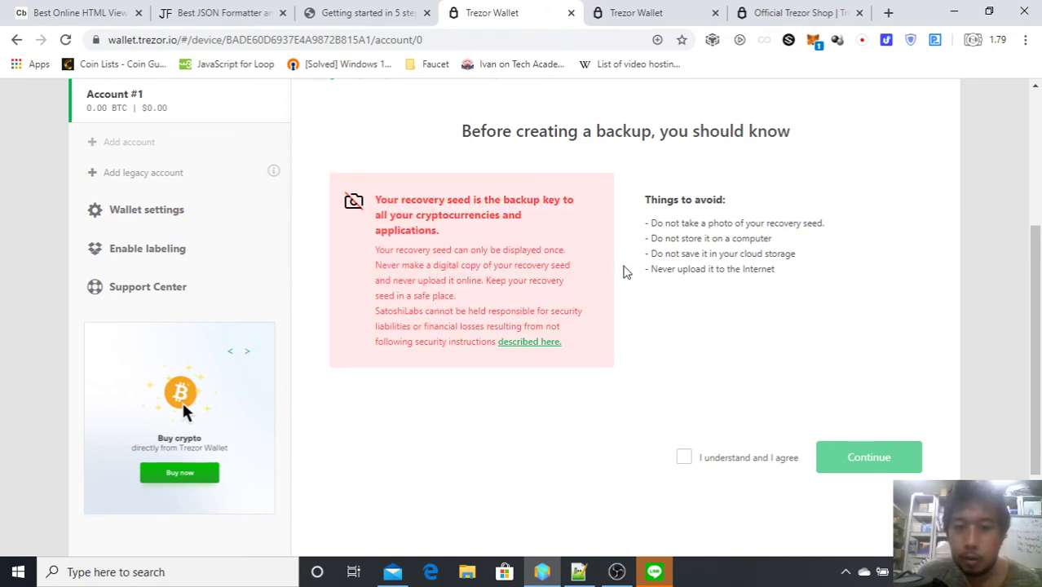
pyautogui.moveTo(635, 205); pyautogui.dragTo(775, 269)
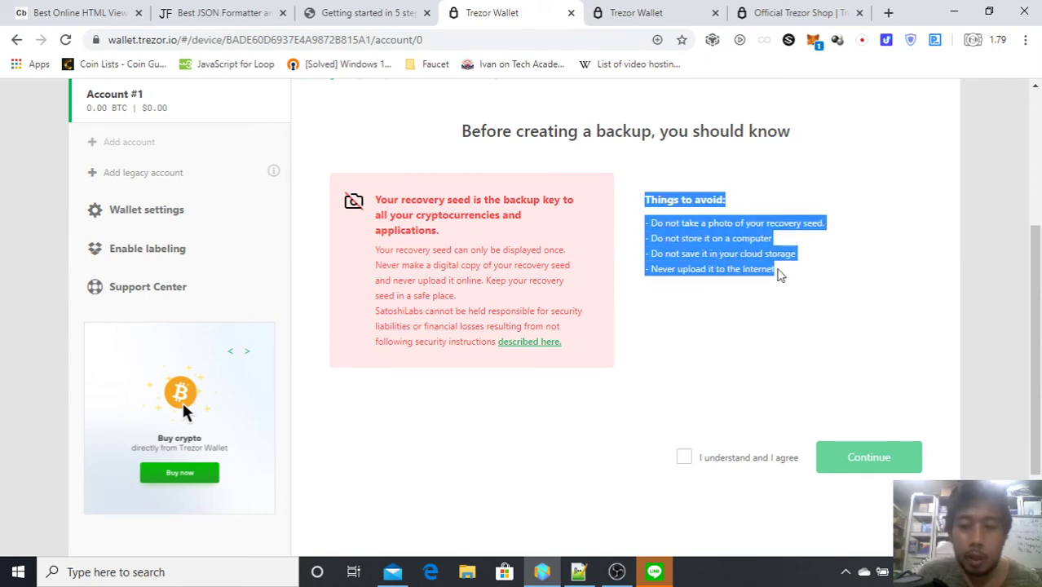
pyautogui.click(683, 455)
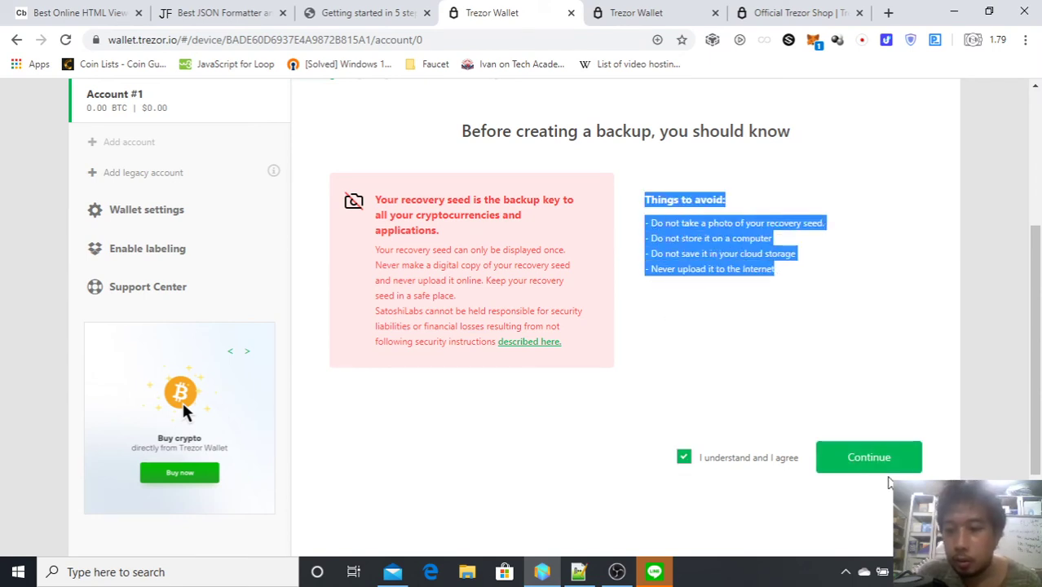
# Continue to the 'Write down your recovery seed' screen showing the 1st seed word, then bring the recorder forward.
pyautogui.click(892, 471)
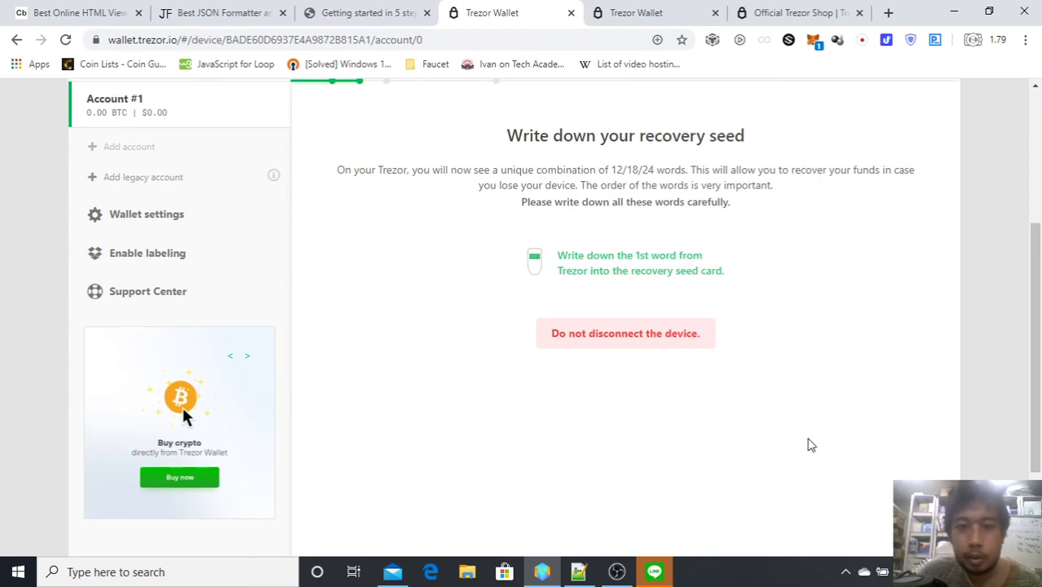
pyautogui.scroll(2, 629, 361)
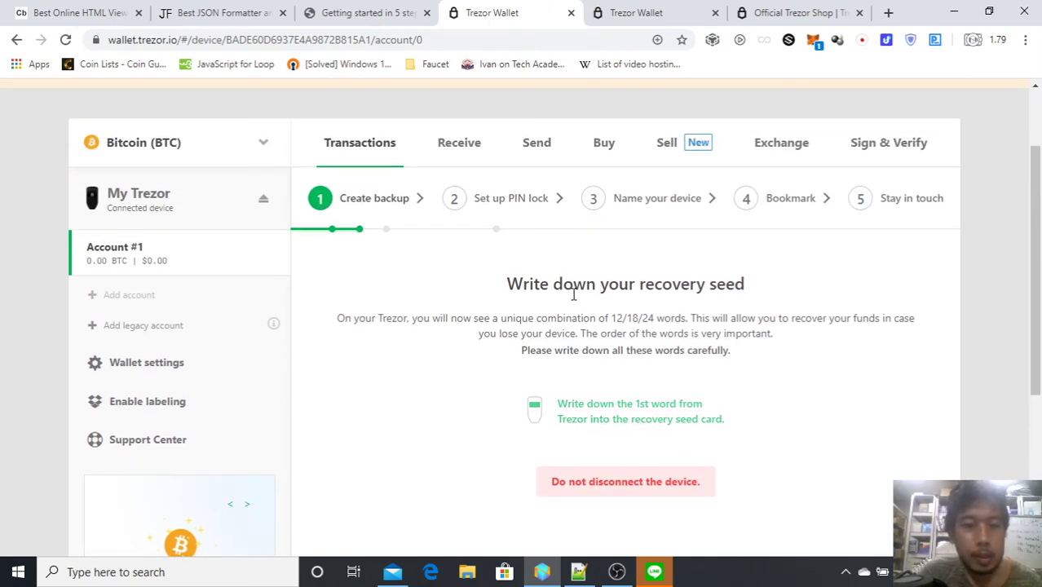
pyautogui.scroll(-3, 580, 295)
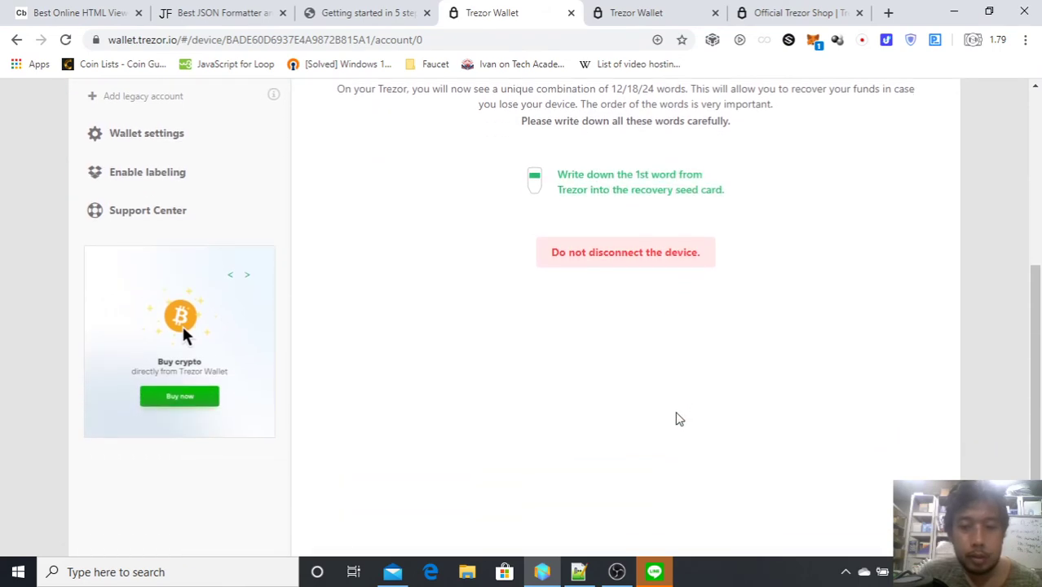
pyautogui.scroll(1, 674, 418)
pyautogui.scroll(1, 653, 371)
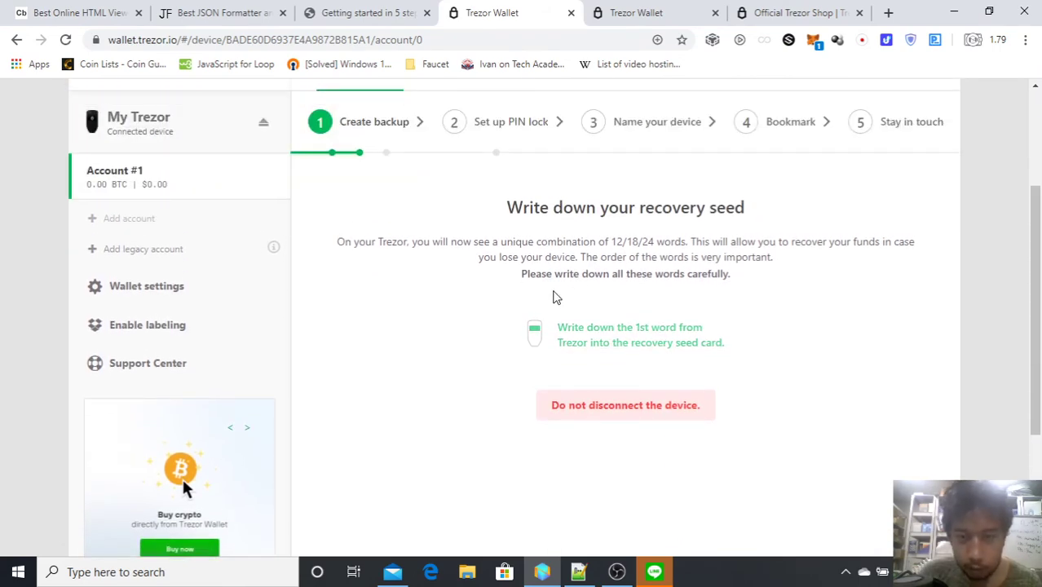
pyautogui.click(618, 571)
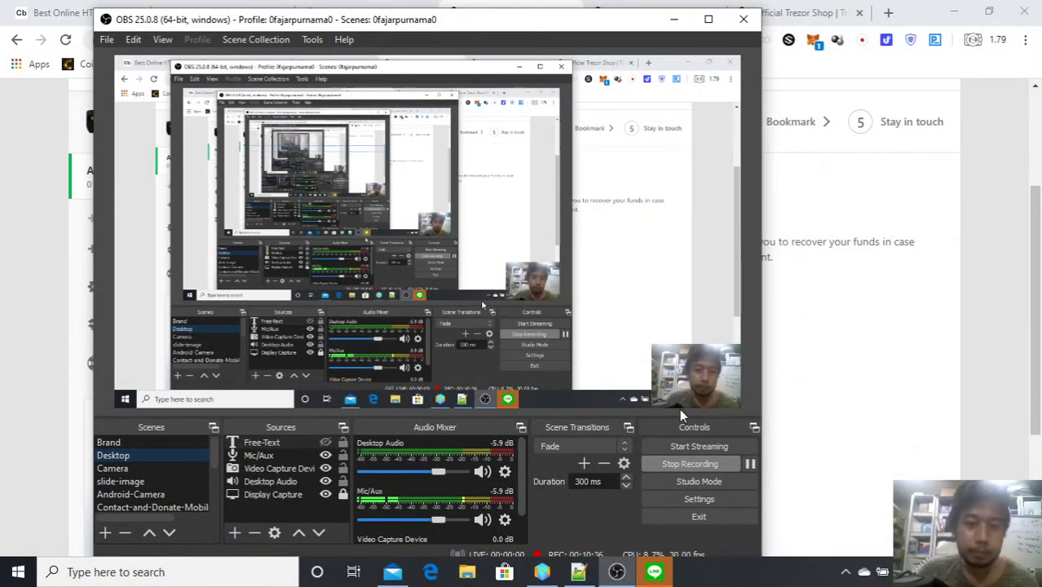
# Return to the Trezor Wallet backup page in the browser and scroll through it.
pyautogui.click(849, 393)
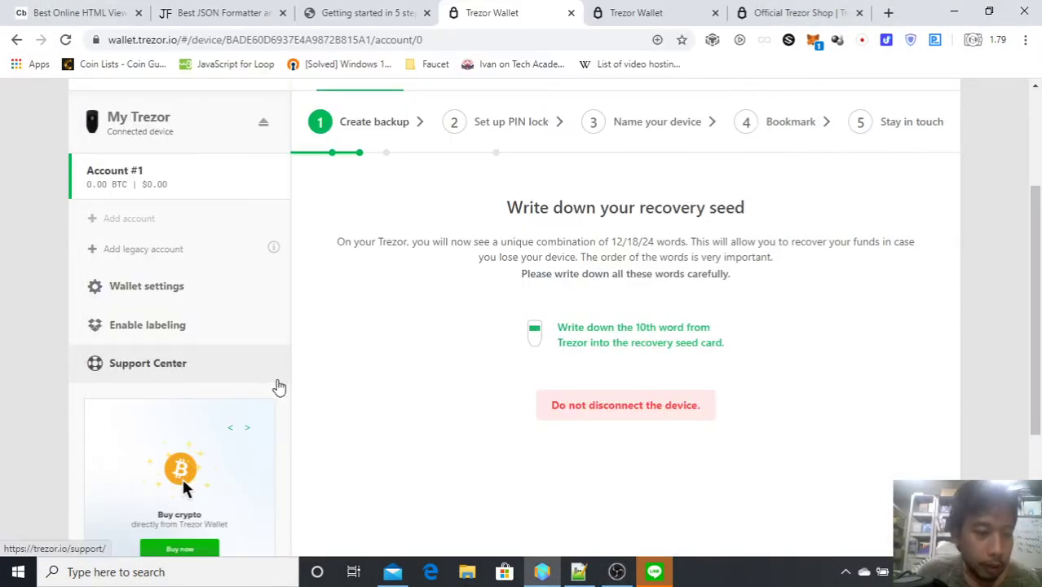
pyautogui.scroll(-4, 278, 386)
pyautogui.scroll(7, 305, 393)
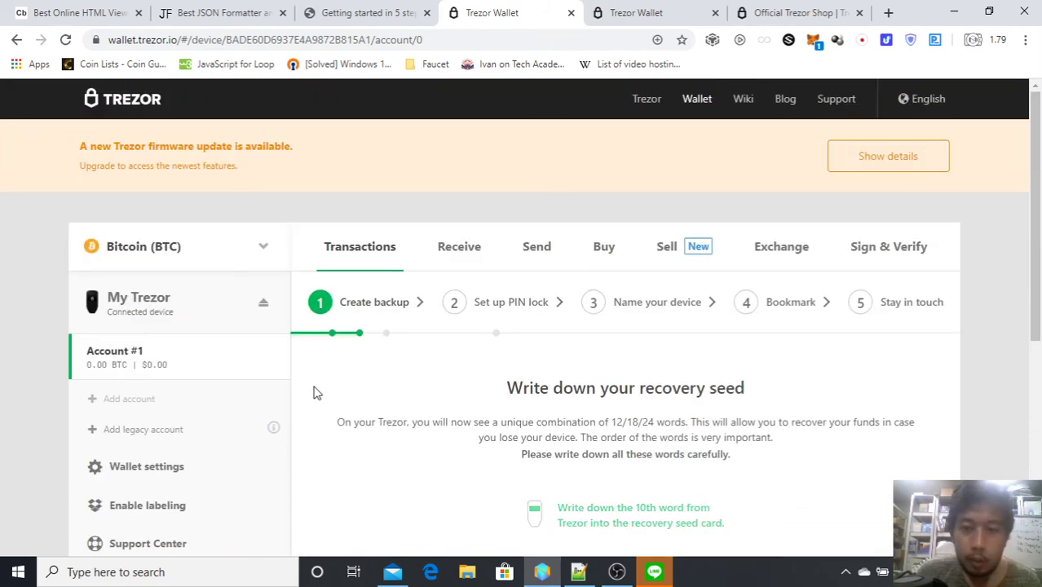
pyautogui.scroll(-2, 316, 394)
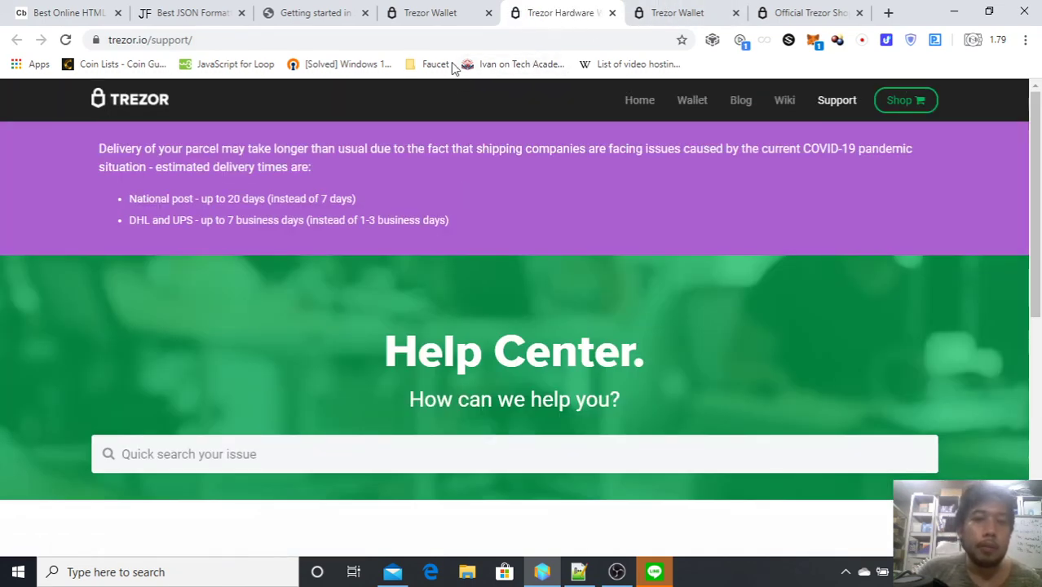
# Close the first Trezor Wallet, Help Center and second Trezor Wallet tabs.
pyautogui.click(487, 13)
pyautogui.click(487, 13)
pyautogui.click(488, 13)
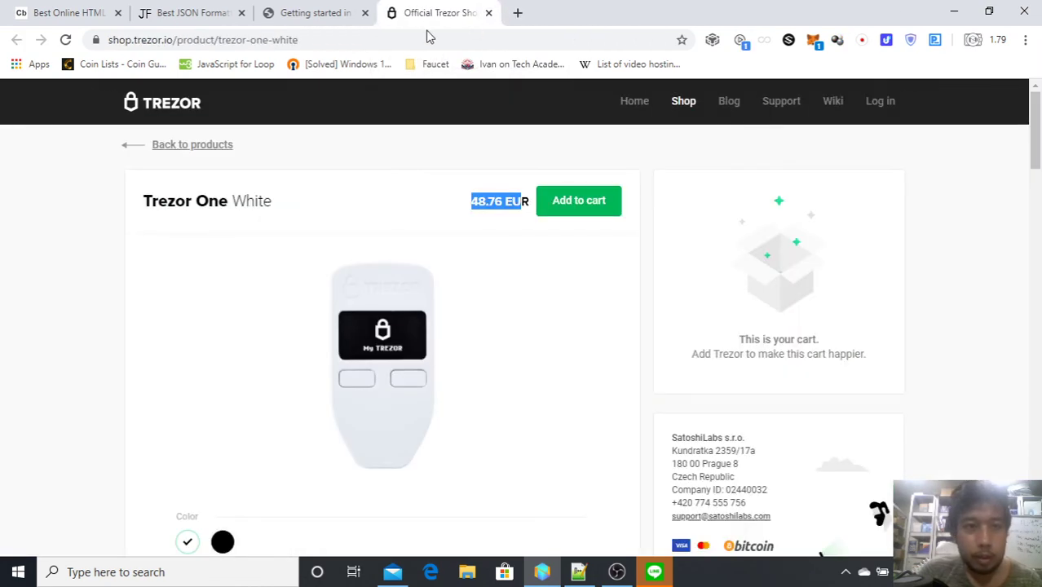
# From the wiki tab, open a new tab and enter wallet.trezor.io to reopen Trezor Wallet.
pyautogui.click(289, 25)
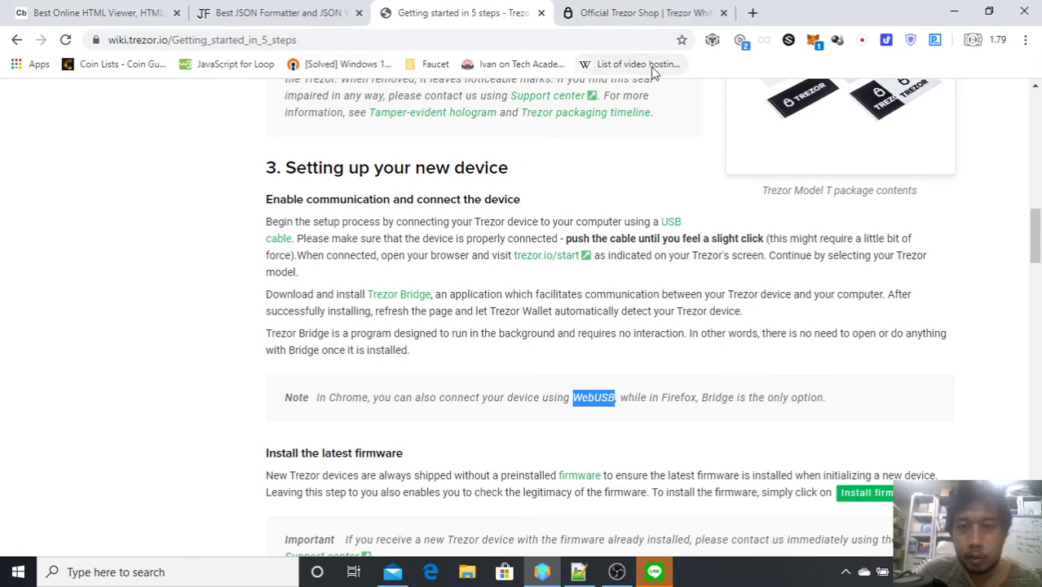
pyautogui.click(757, 12)
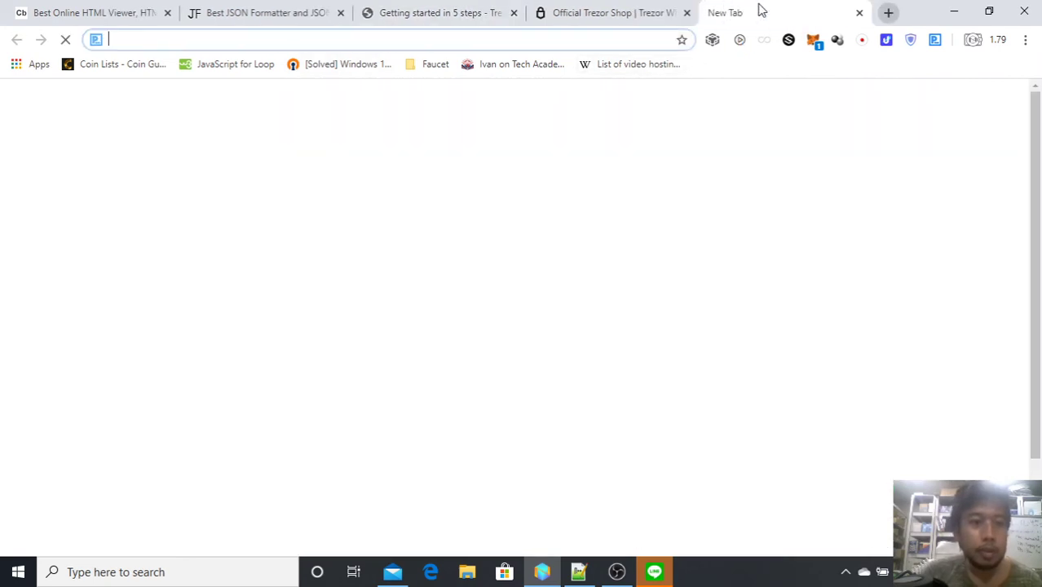
pyautogui.write('eall')
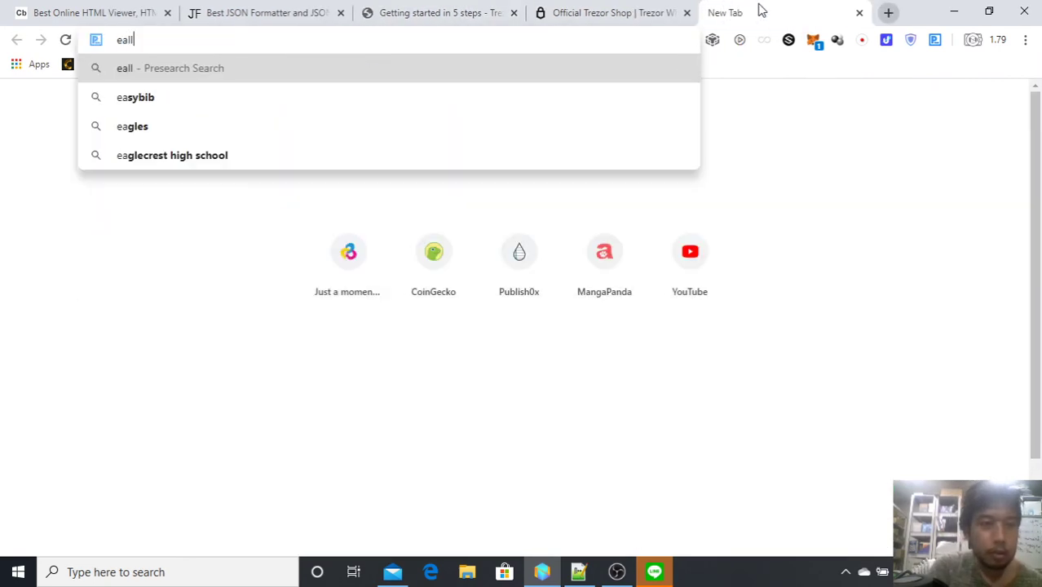
pyautogui.press('BackSpace')
pyautogui.press('BackSpace')
pyautogui.press('BackSpace')
pyautogui.press('BackSpace')
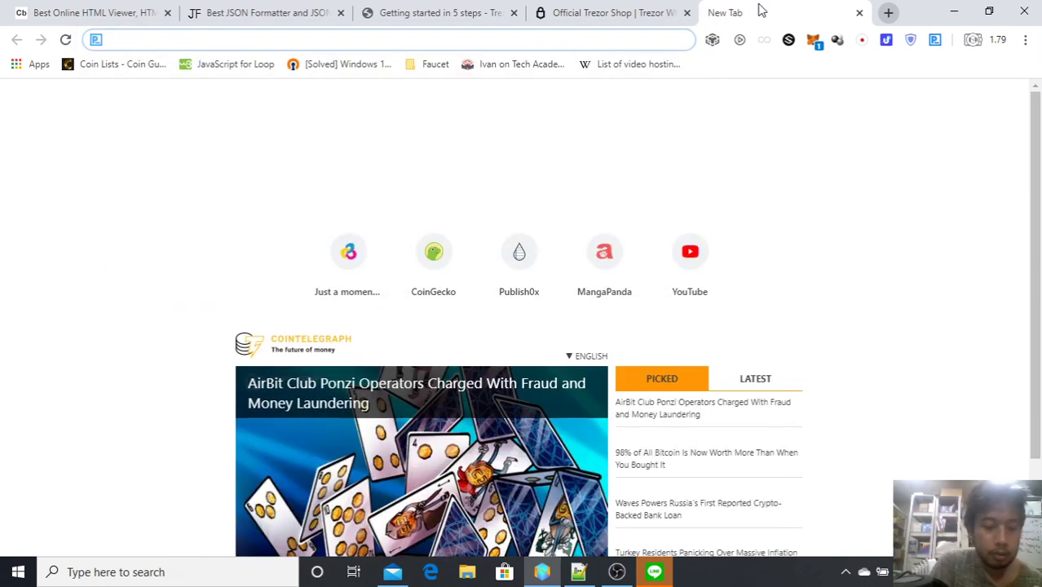
pyautogui.write('wal')
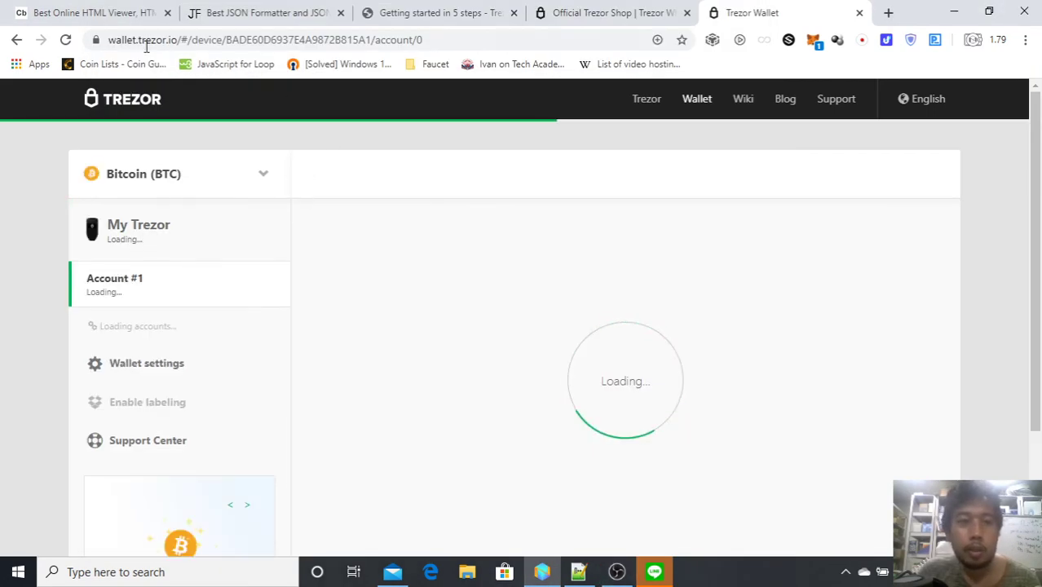
# Scroll through Account #1 showing 0.00 BTC and no transactions, then bring OBS forward.
pyautogui.scroll(-2, 395, 337)
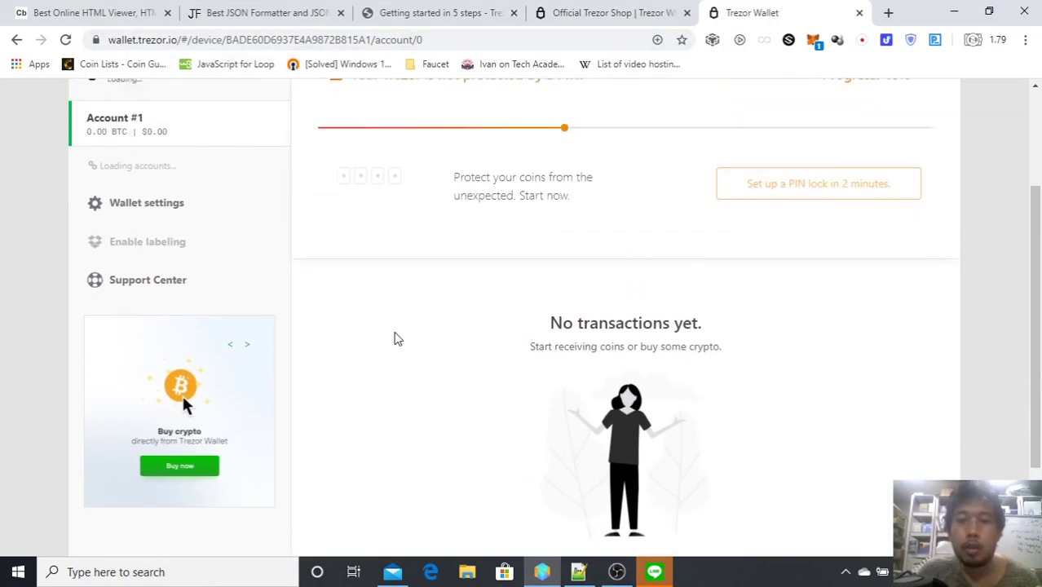
pyautogui.scroll(2, 416, 330)
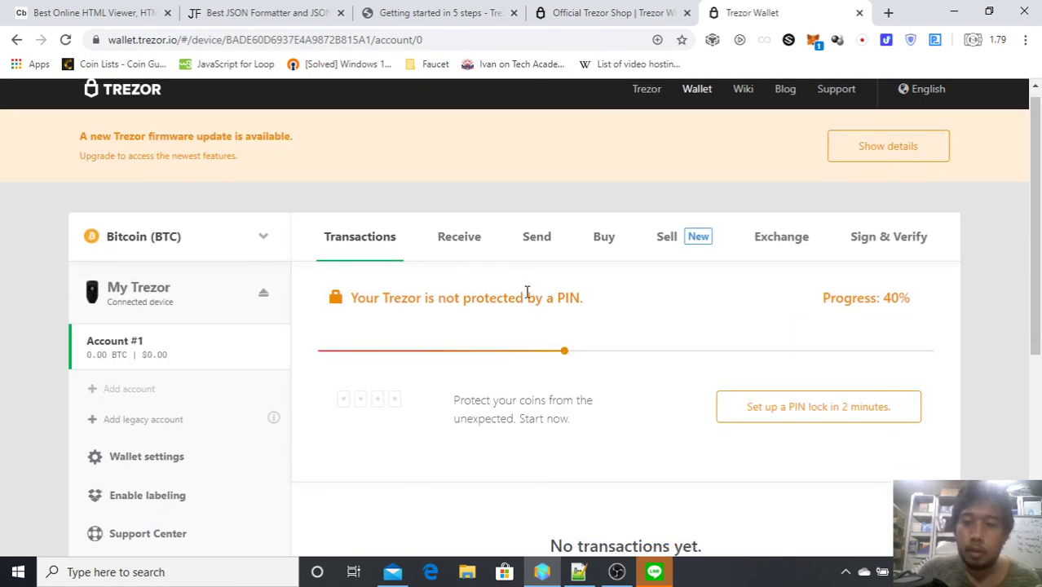
pyautogui.scroll(-4, 522, 306)
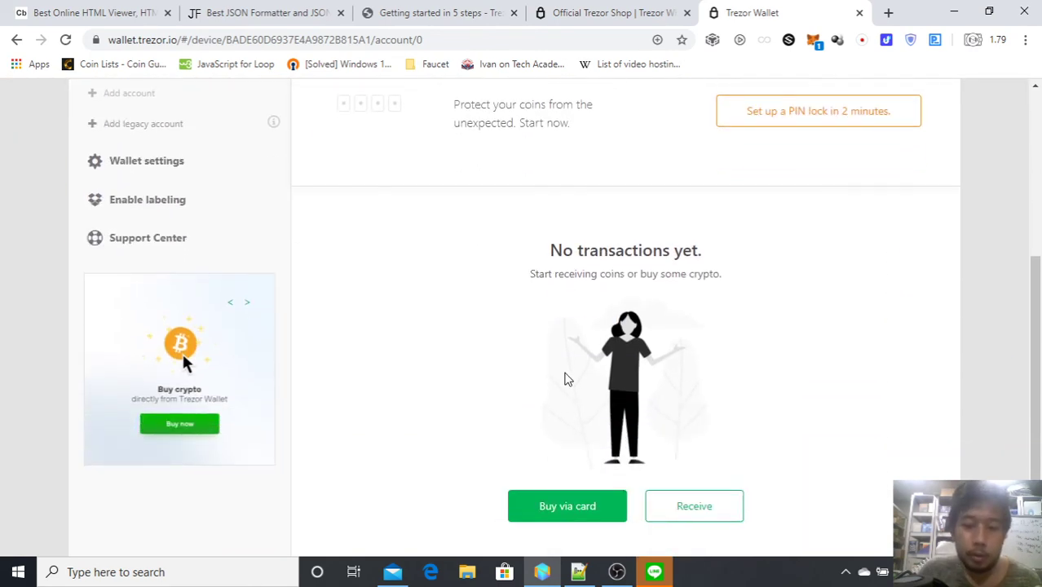
pyautogui.scroll(-1, 565, 380)
pyautogui.click(617, 572)
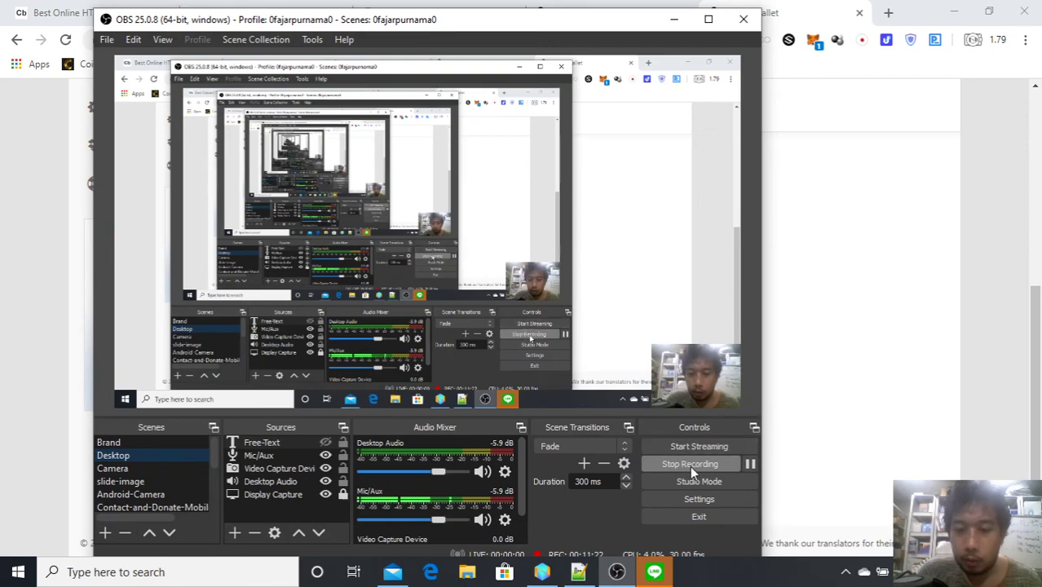